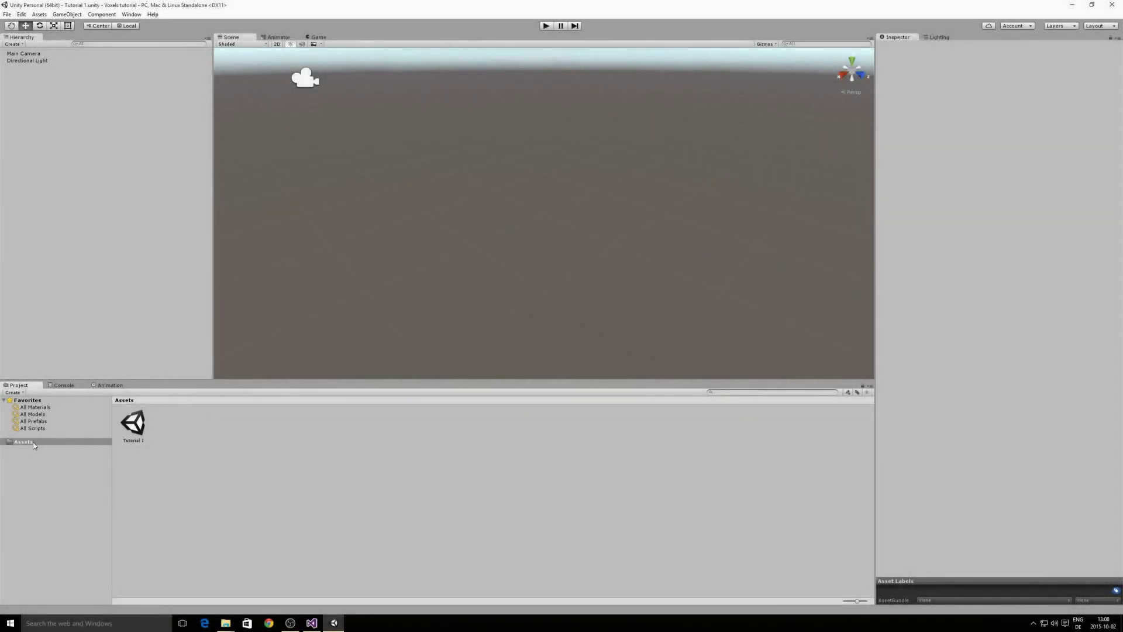
# - Import the custom package 'Voxels for Unity 1.0.unitypackage' into Assets with all its files
pyautogui.rightClick(33, 443)
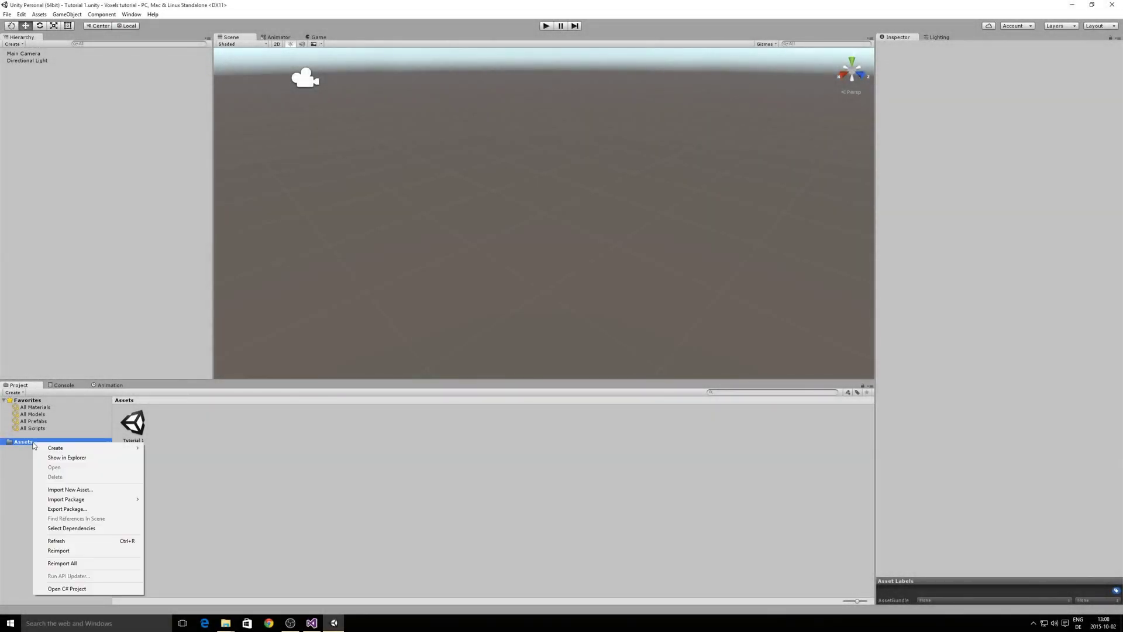
pyautogui.moveTo(65, 500)
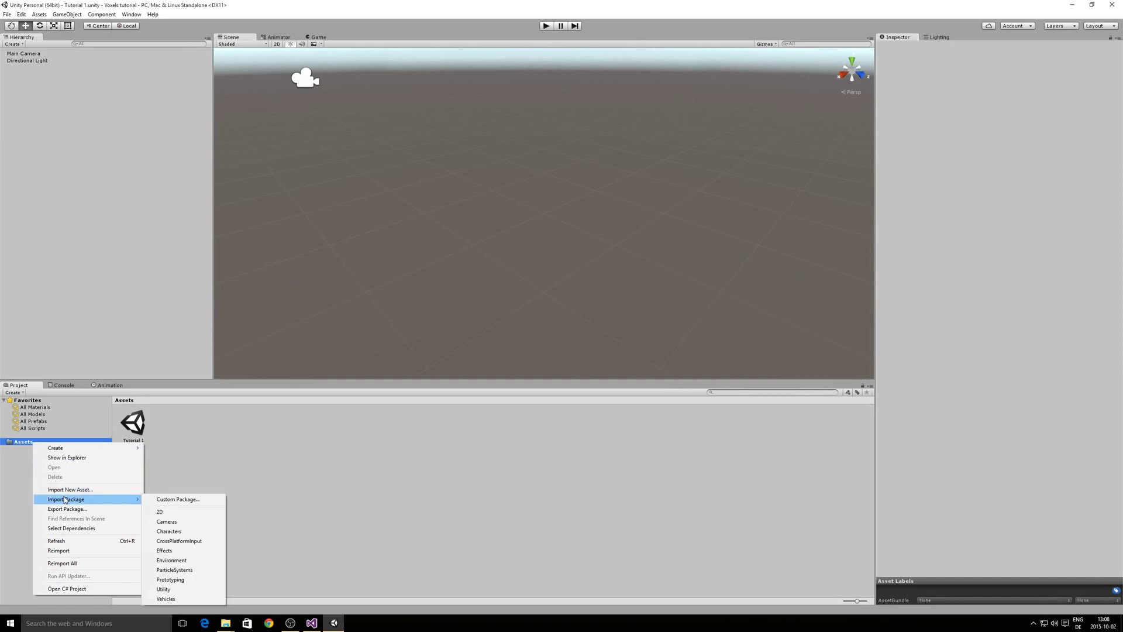
pyautogui.click(176, 500)
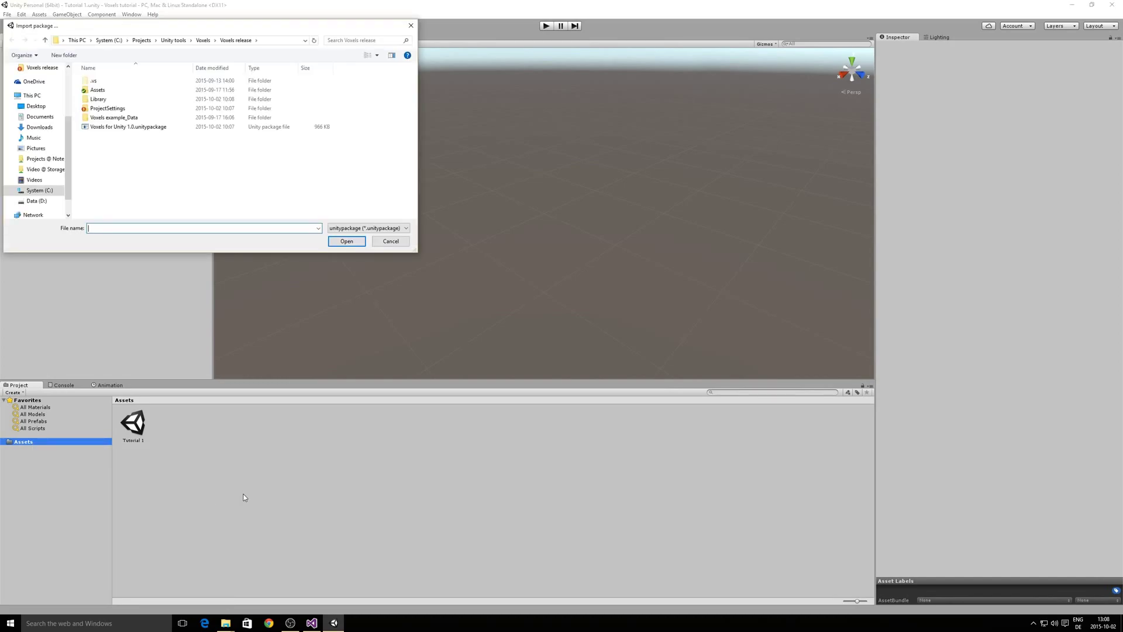
pyautogui.click(129, 127)
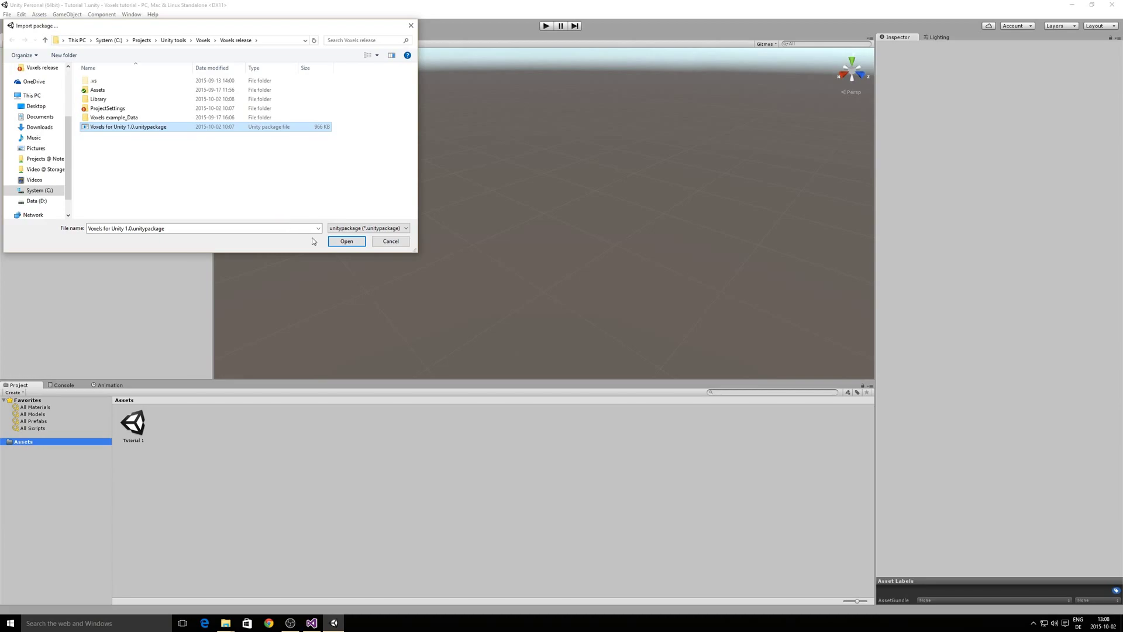
pyautogui.click(337, 241)
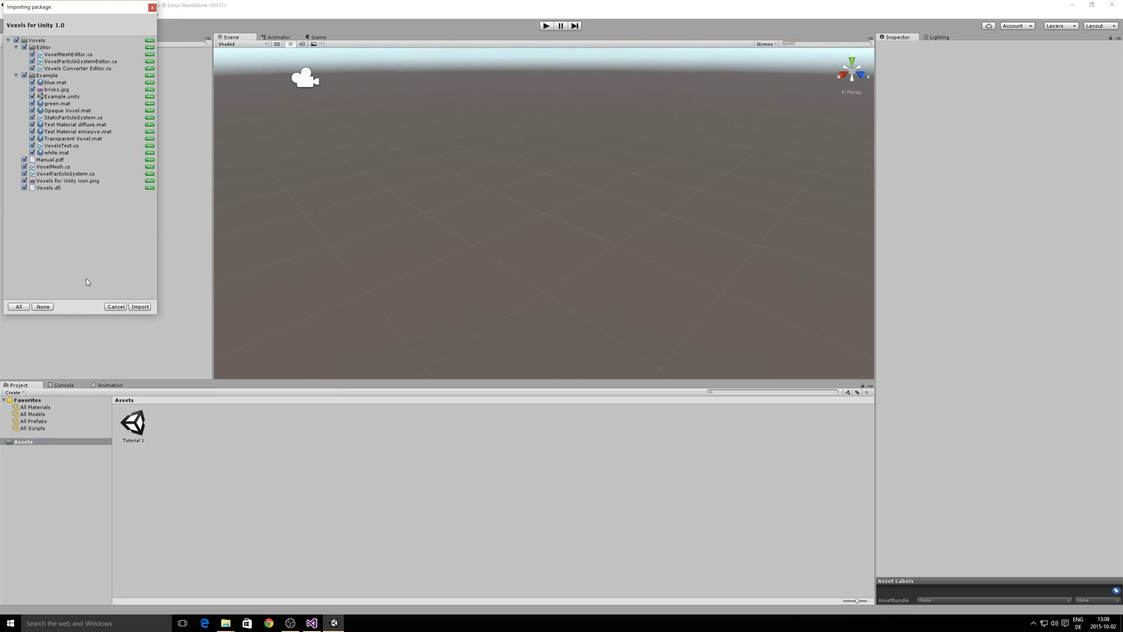
pyautogui.click(141, 307)
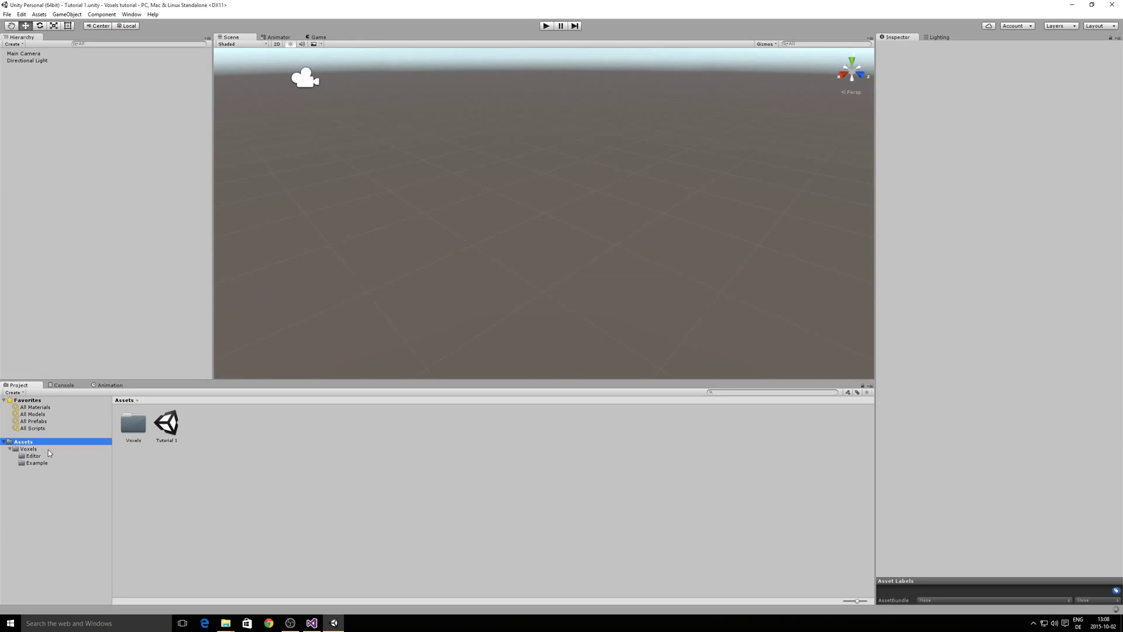
# - Find the Converter script in the Voxels folder and add a 3D Capsule to the scene
pyautogui.click(36, 449)
pyautogui.click(36, 450)
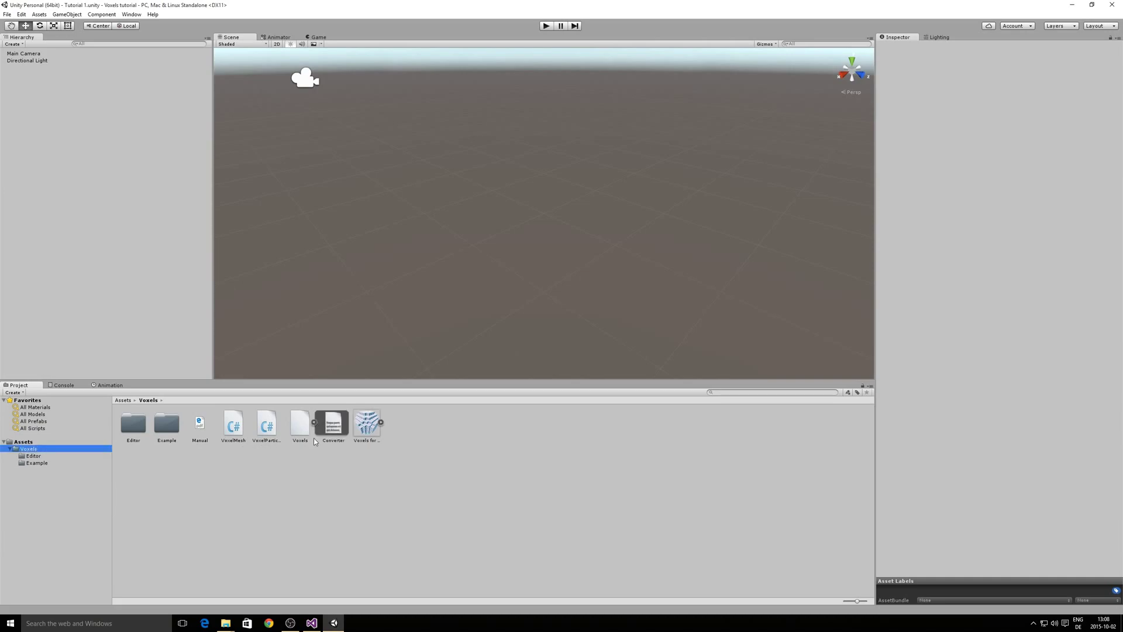
pyautogui.click(325, 439)
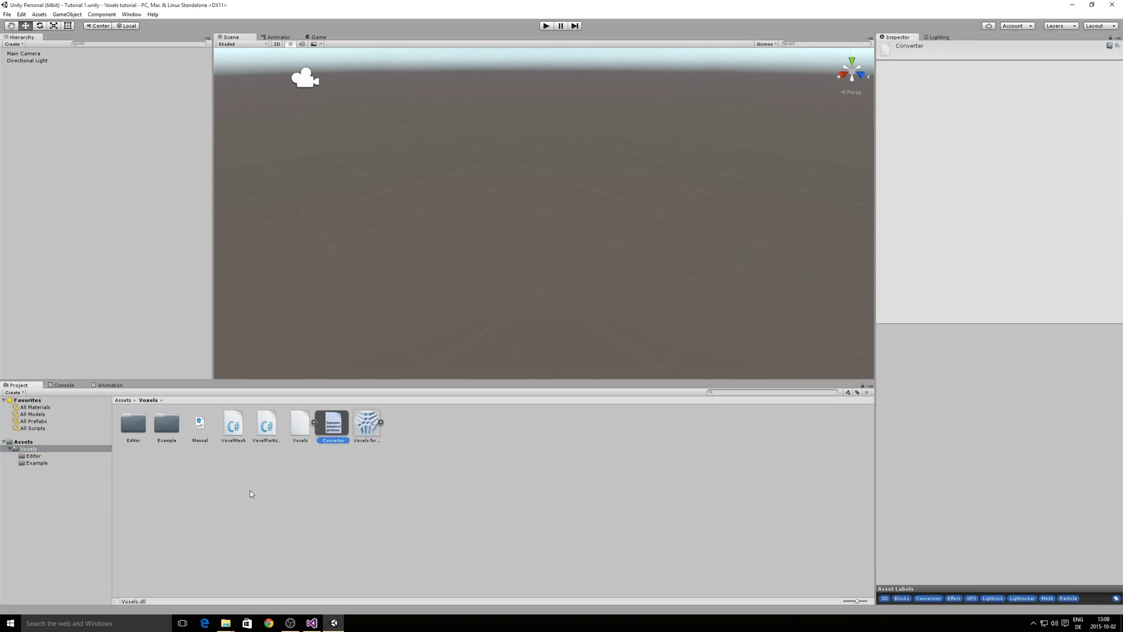
pyautogui.rightClick(39, 92)
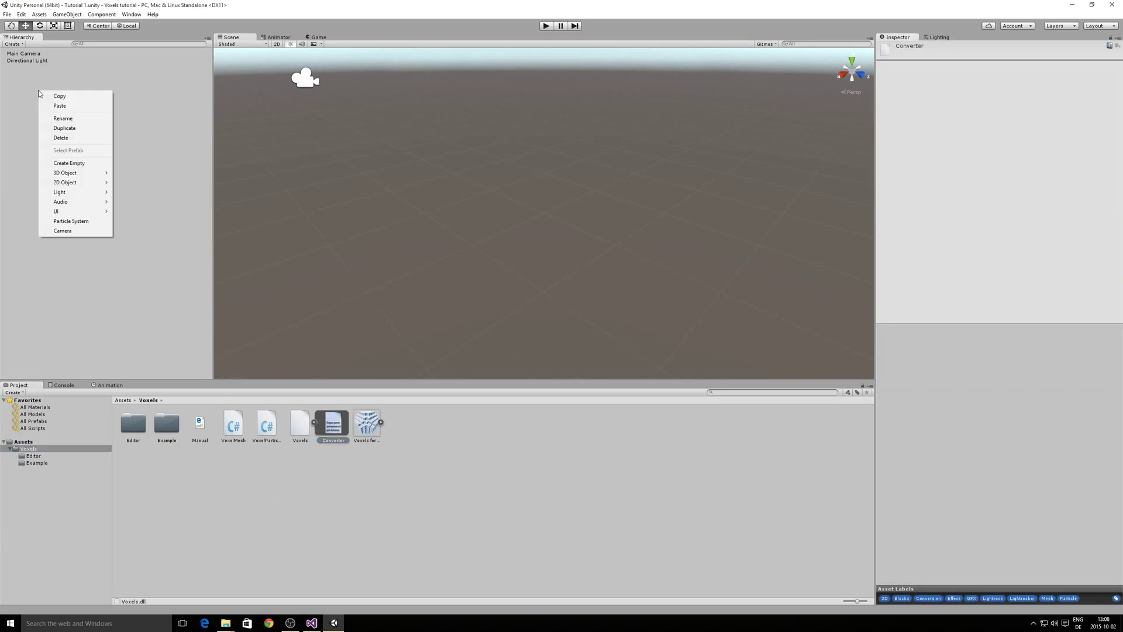
pyautogui.moveTo(82, 174)
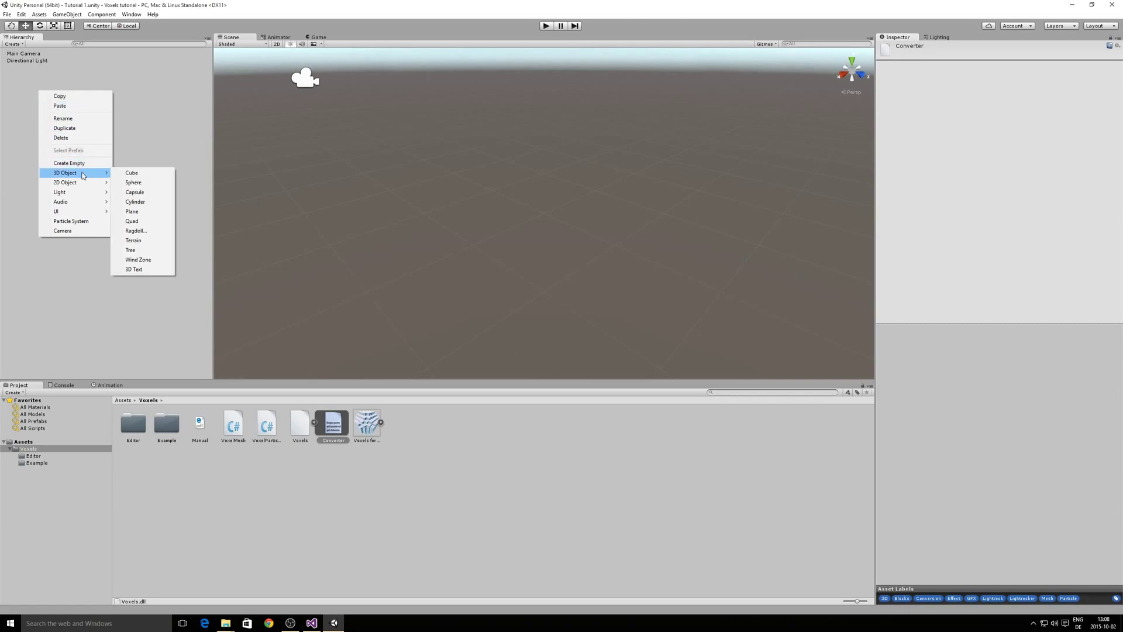
pyautogui.click(147, 193)
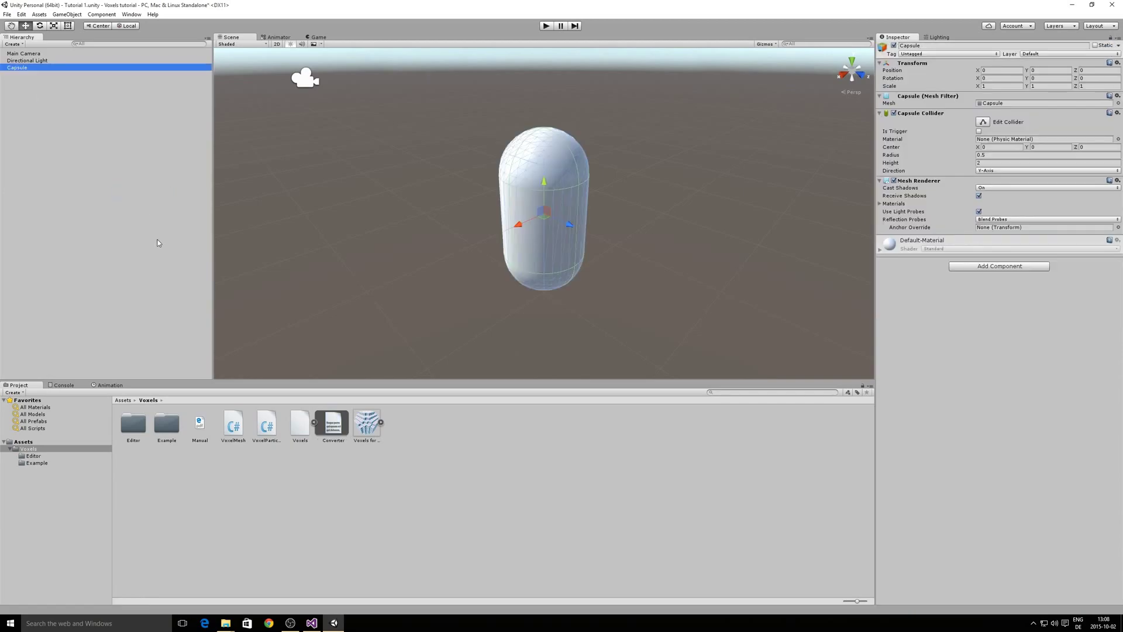
# - Attach the Converter script to the Capsule and try converting it
pyautogui.moveTo(331, 426)
pyautogui.mouseDown()
pyautogui.moveTo(53, 88)
pyautogui.moveTo(21, 69)
pyautogui.mouseUp()
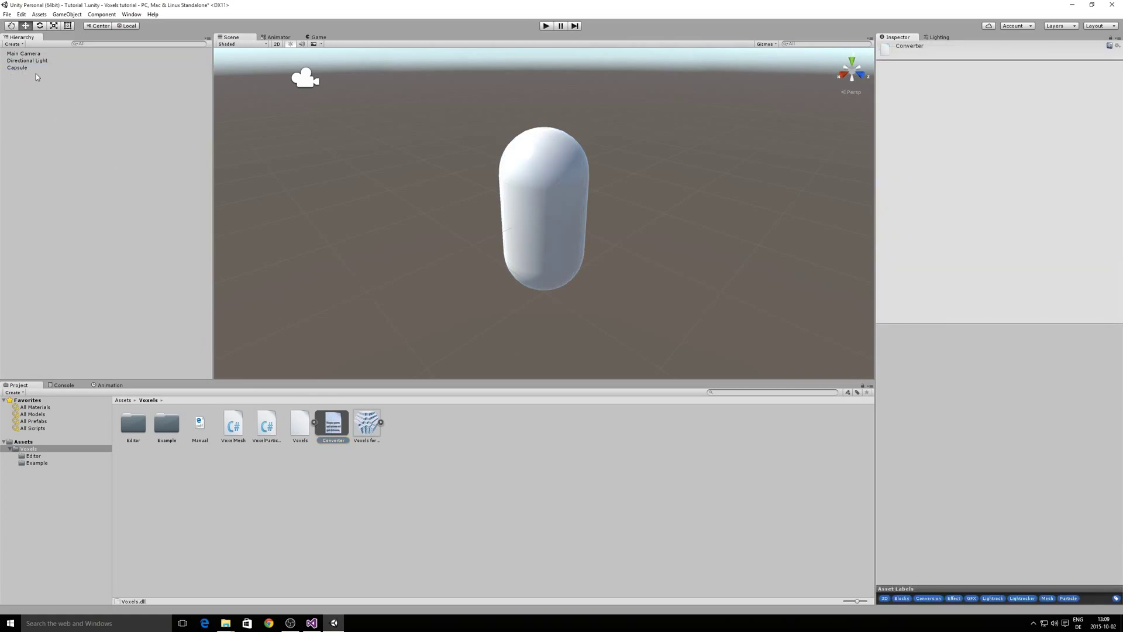
pyautogui.click(23, 67)
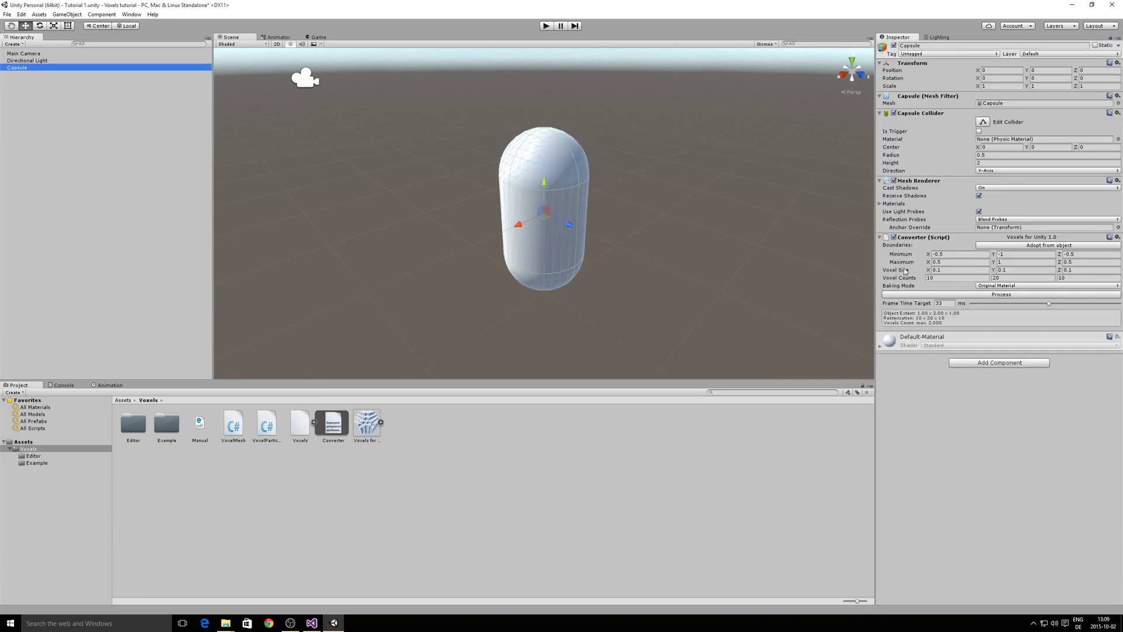
pyautogui.click(964, 294)
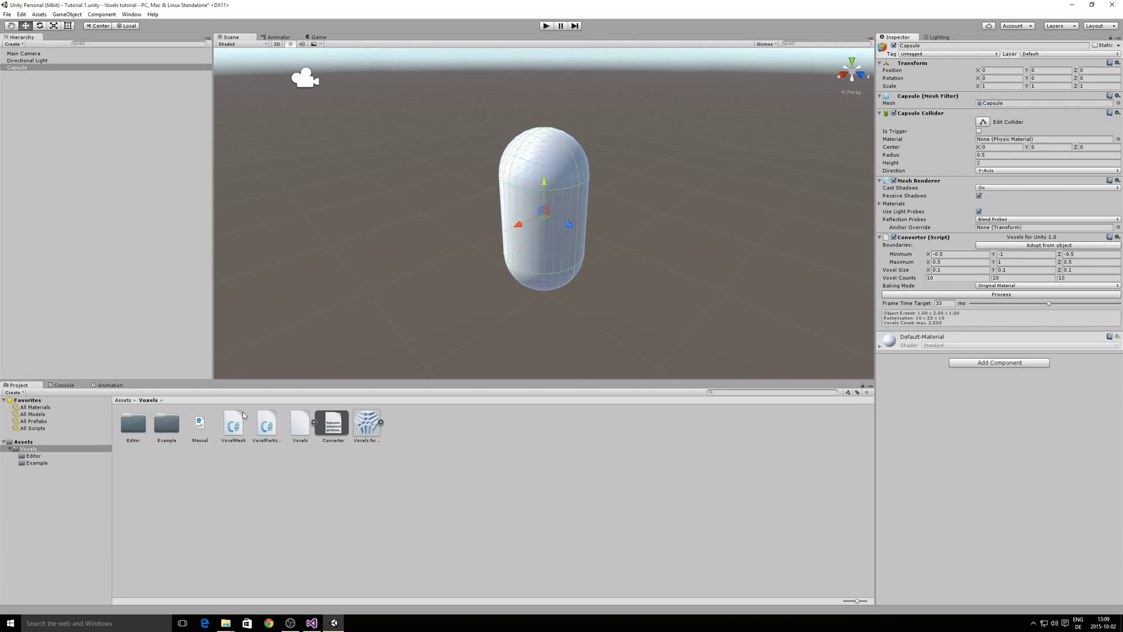
# - Add VoxelMesh to the Capsule, pick the Cube voxel mesh, and process it into cube voxels
pyautogui.moveTo(236, 428); pyautogui.dragTo(19, 69)
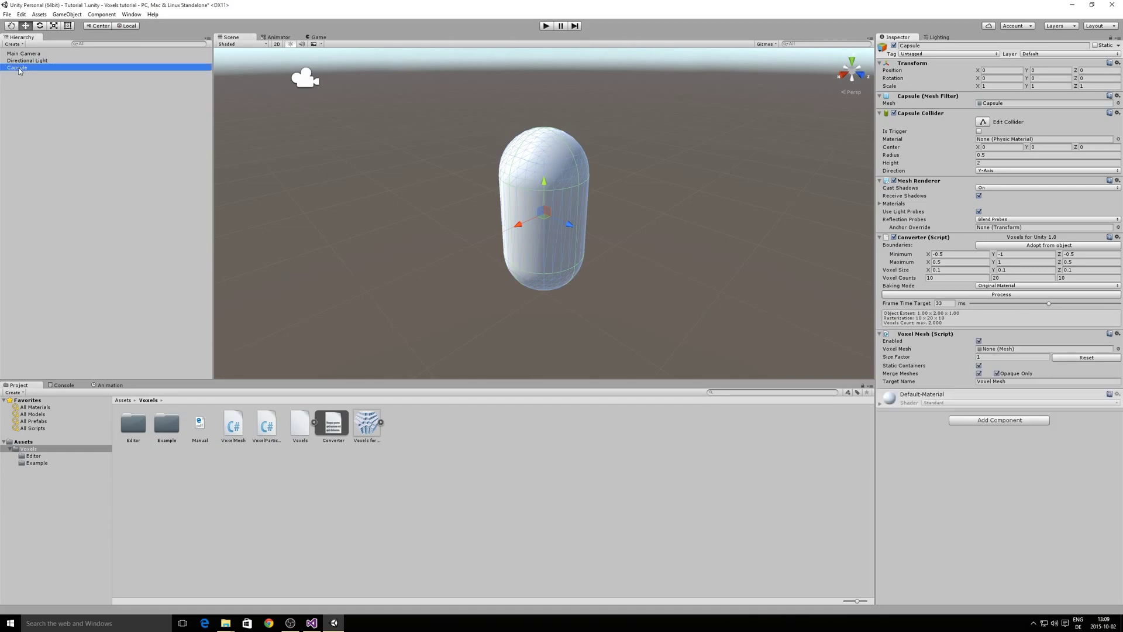
pyautogui.click(19, 69)
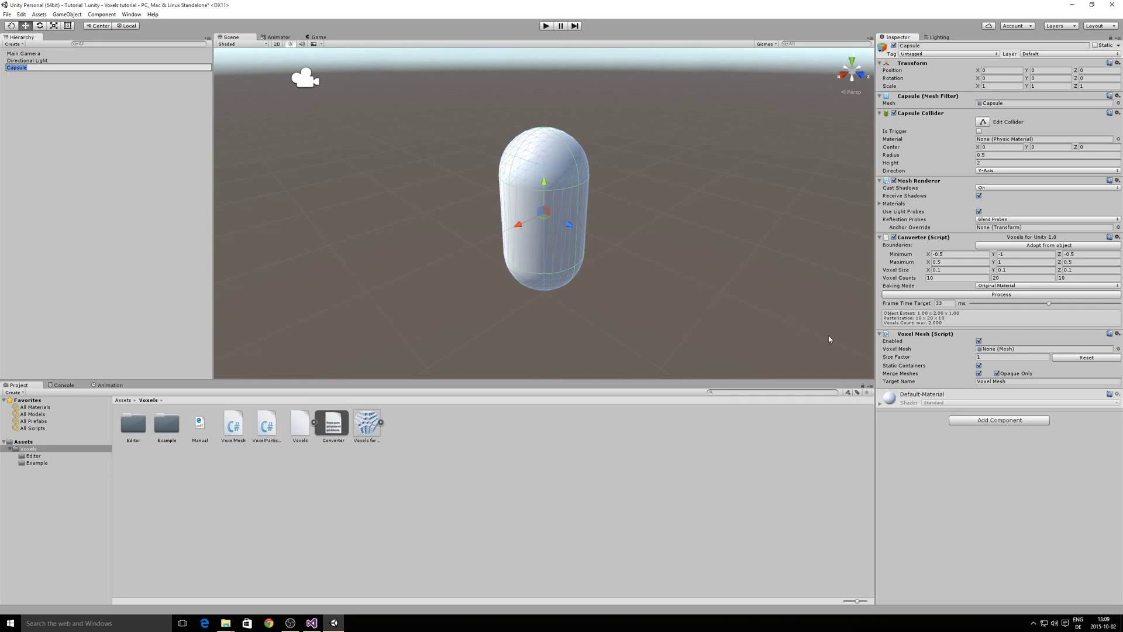
pyautogui.click(986, 446)
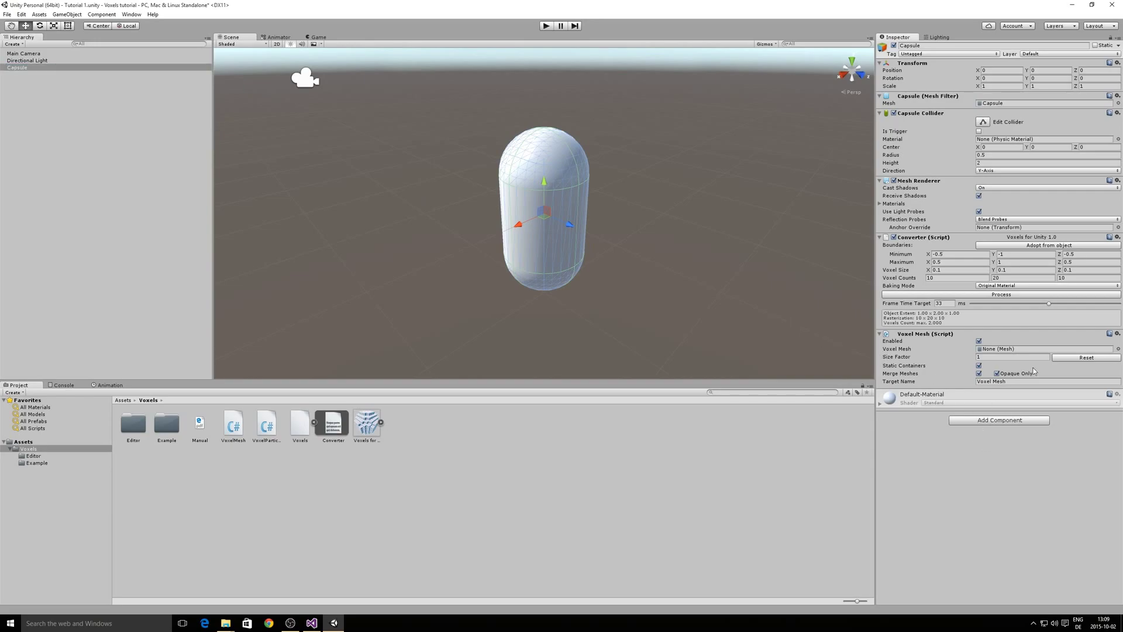
pyautogui.click(1118, 348)
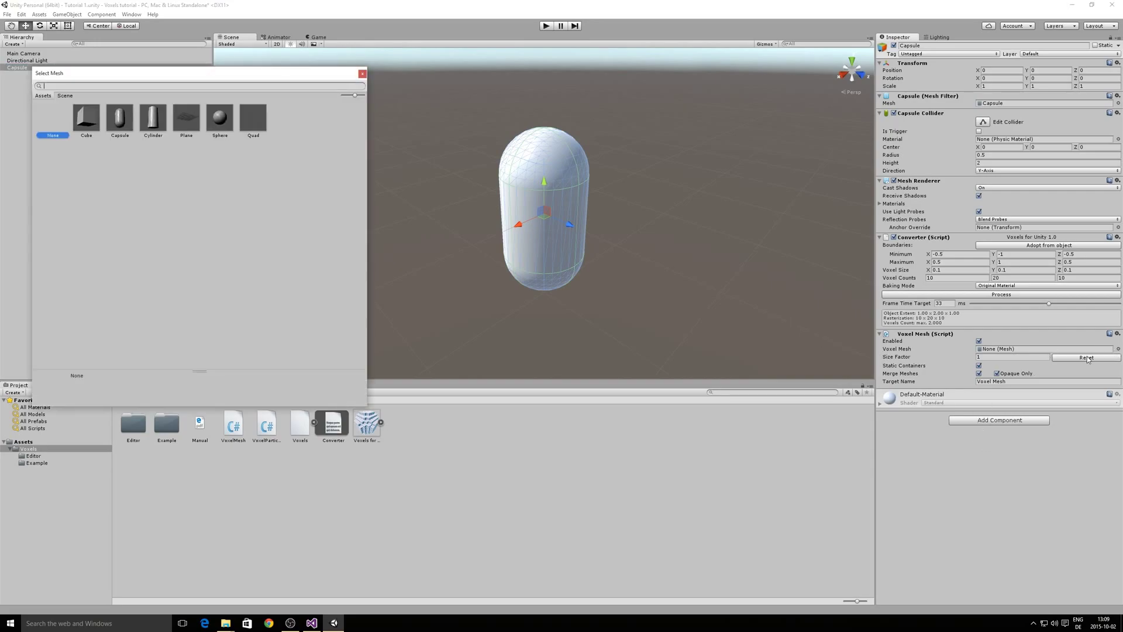
pyautogui.click(86, 118)
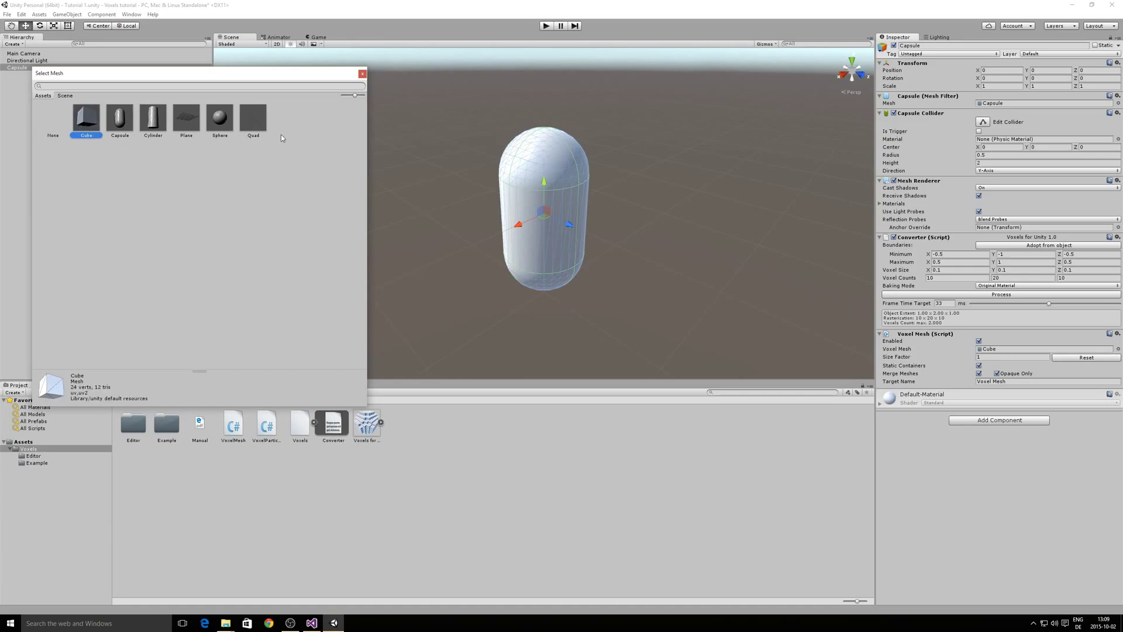
pyautogui.click(362, 74)
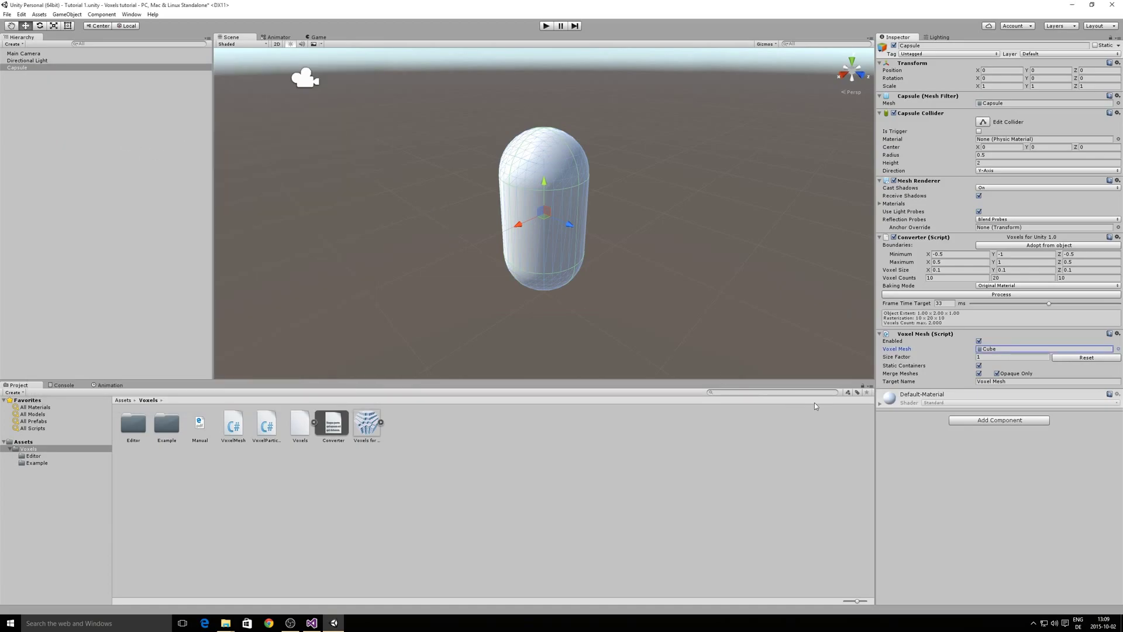
pyautogui.click(977, 296)
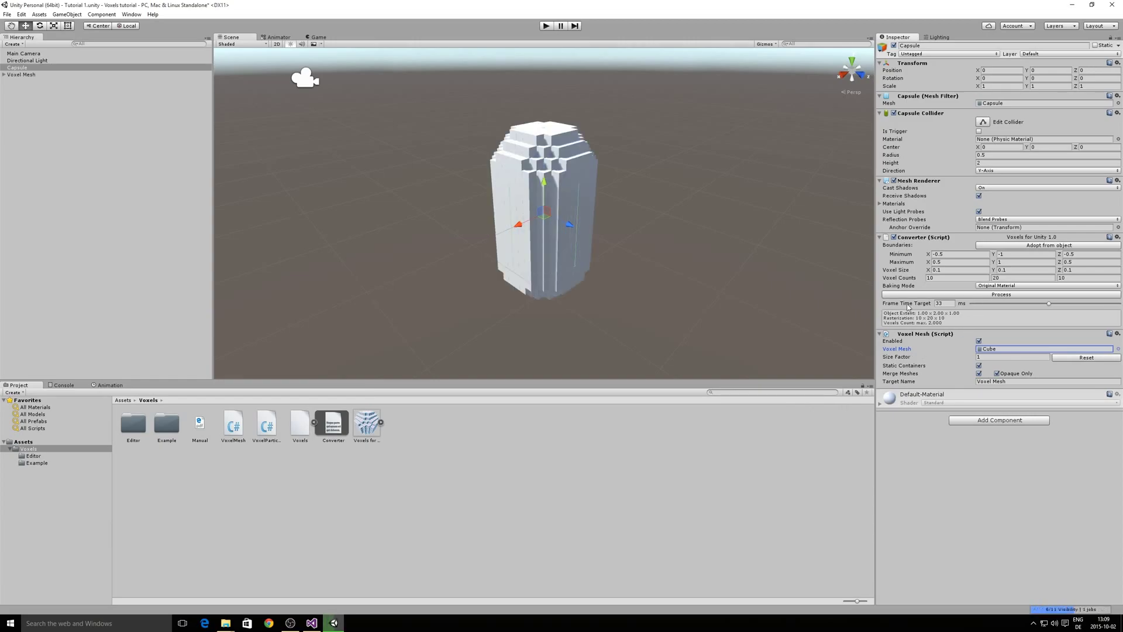
pyautogui.click(27, 75)
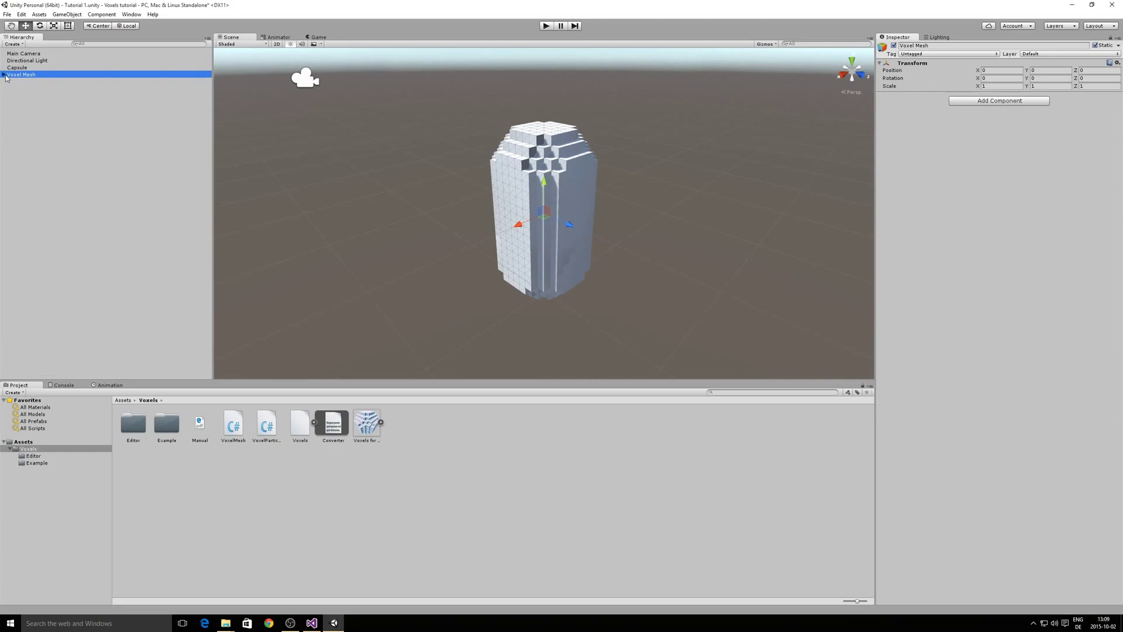
# - Inspect the Voxel Mesh's Default-Material group and Part, then delete the Voxel Mesh
pyautogui.click(4, 75)
pyautogui.click(9, 81)
pyautogui.click(19, 89)
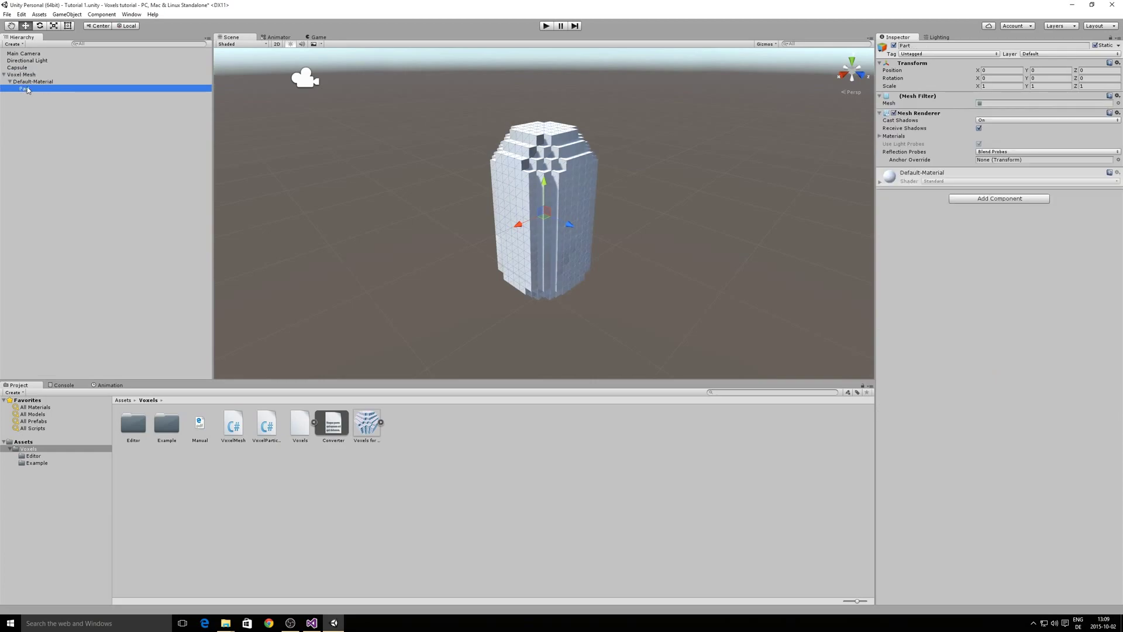
pyautogui.click(36, 83)
pyautogui.click(35, 76)
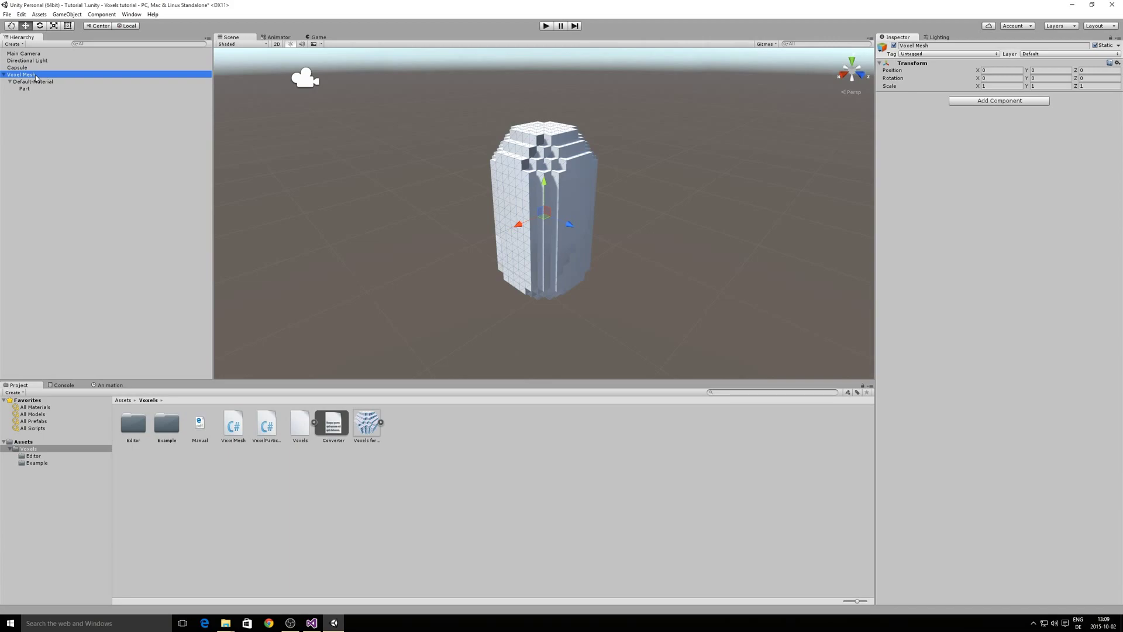
pyautogui.rightClick(36, 77)
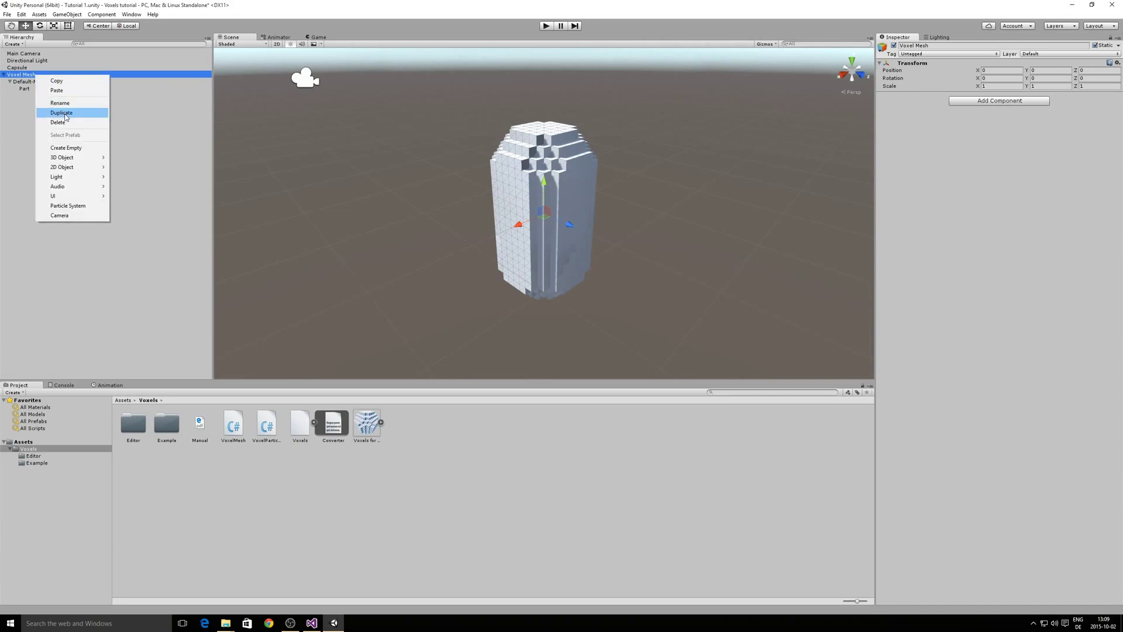
pyautogui.click(65, 123)
# - Turn off Merge Meshes on the Capsule, reprocess, and select the new Default-Material child
pyautogui.click(27, 61)
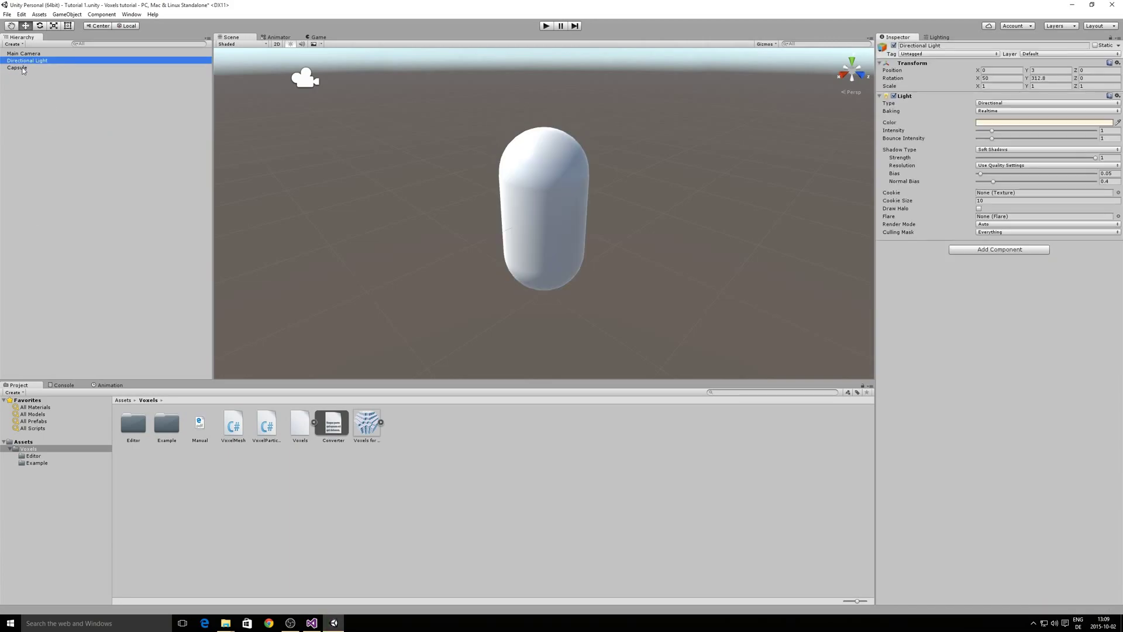
pyautogui.click(17, 67)
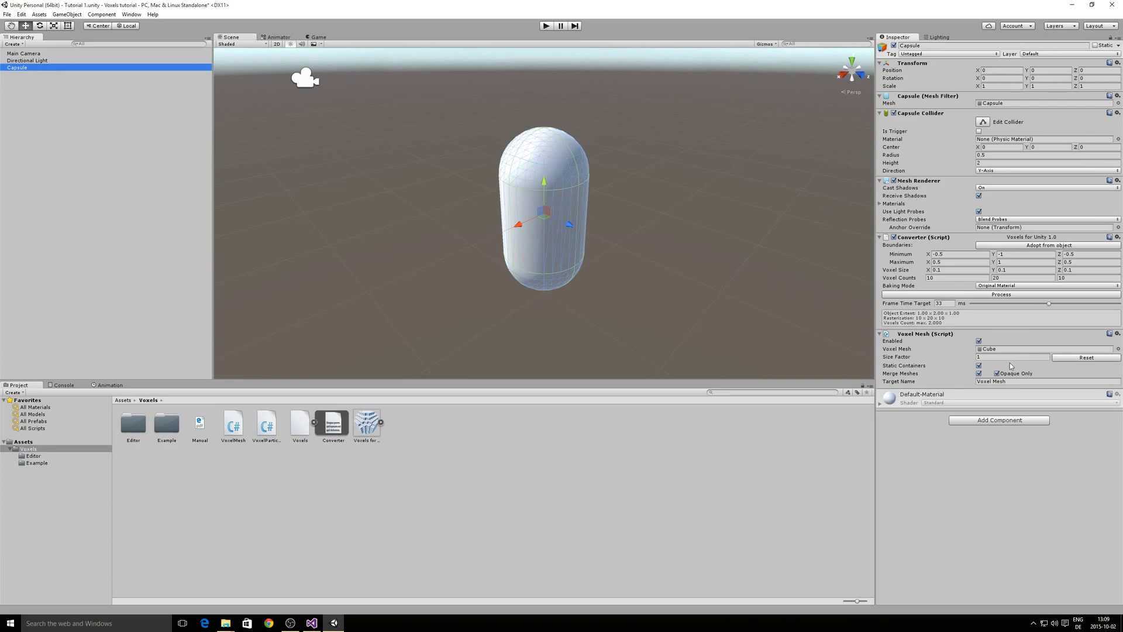
pyautogui.click(979, 374)
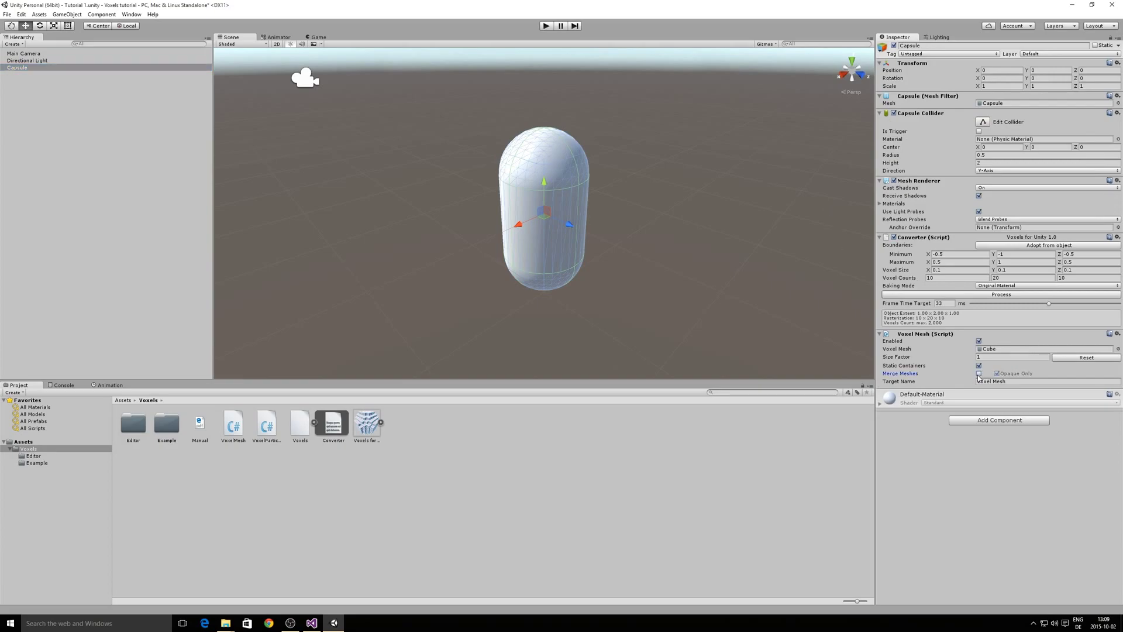
pyautogui.click(993, 295)
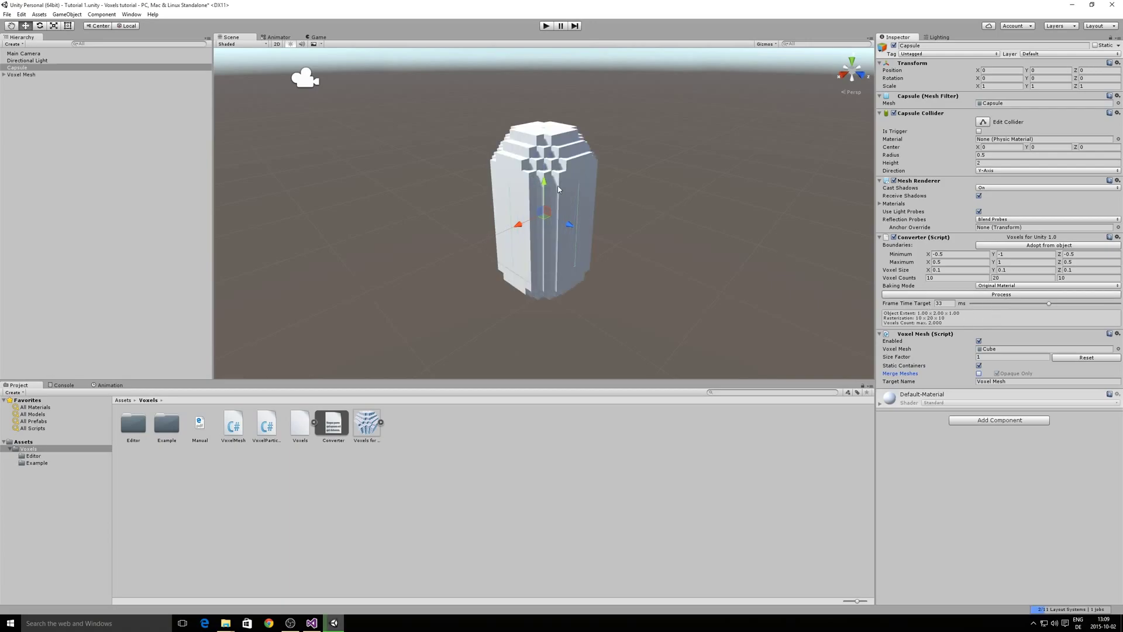
pyautogui.click(4, 75)
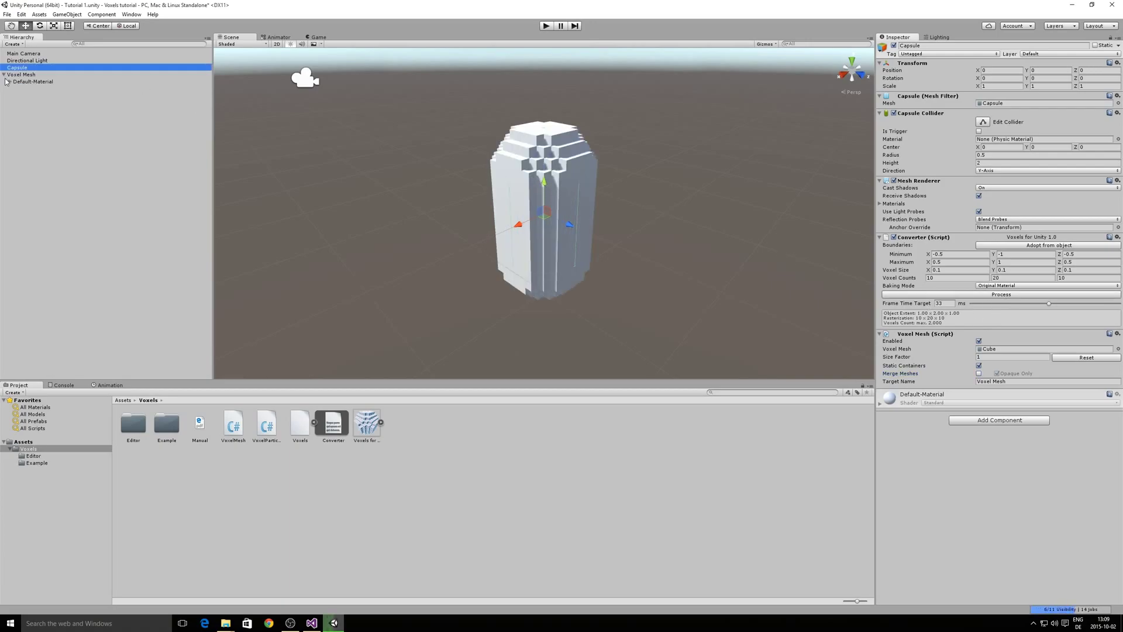
pyautogui.click(11, 83)
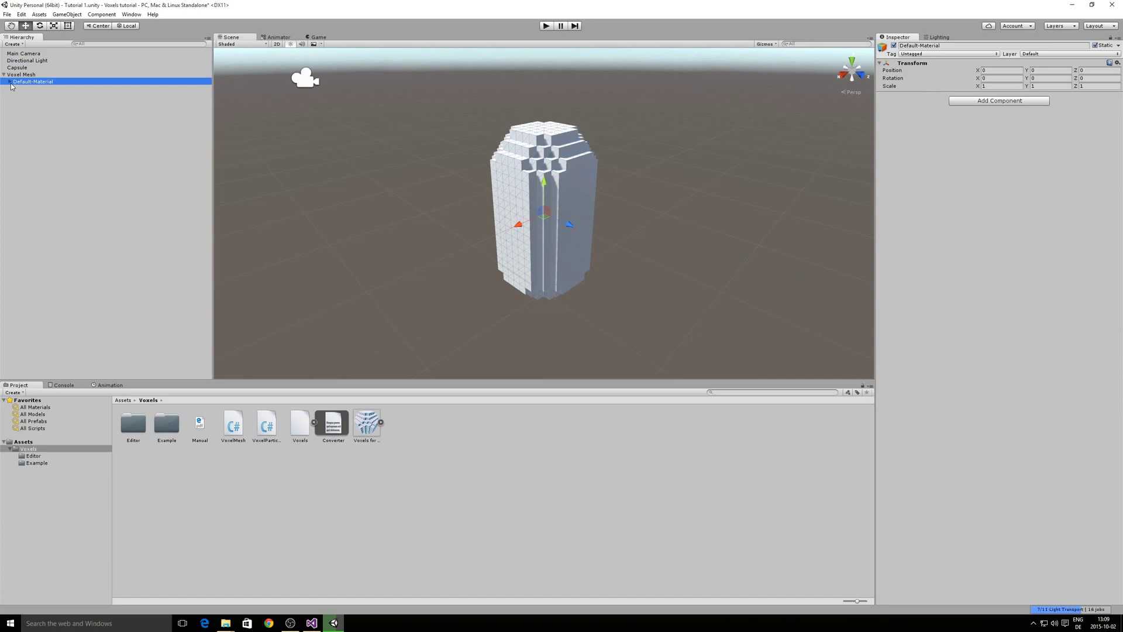
# - Expand the material group and select individual voxel cubes in the list and Scene
pyautogui.click(10, 82)
pyautogui.click(36, 90)
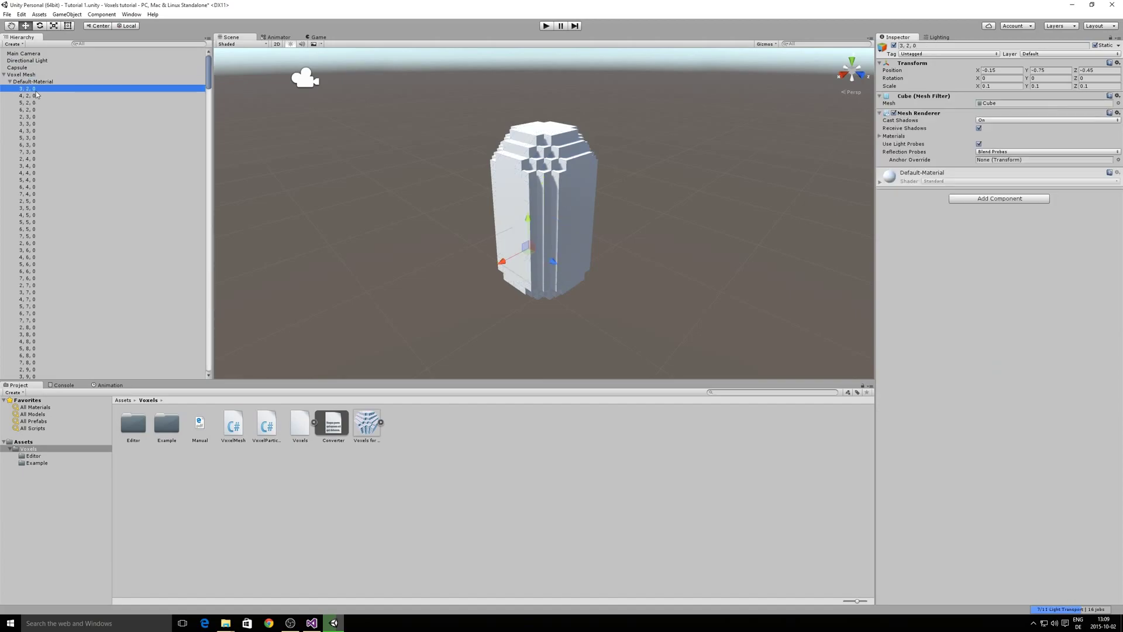
pyautogui.click(36, 96)
pyautogui.press('Down')
pyautogui.press('Down')
pyautogui.press('Down')
pyautogui.press('Down')
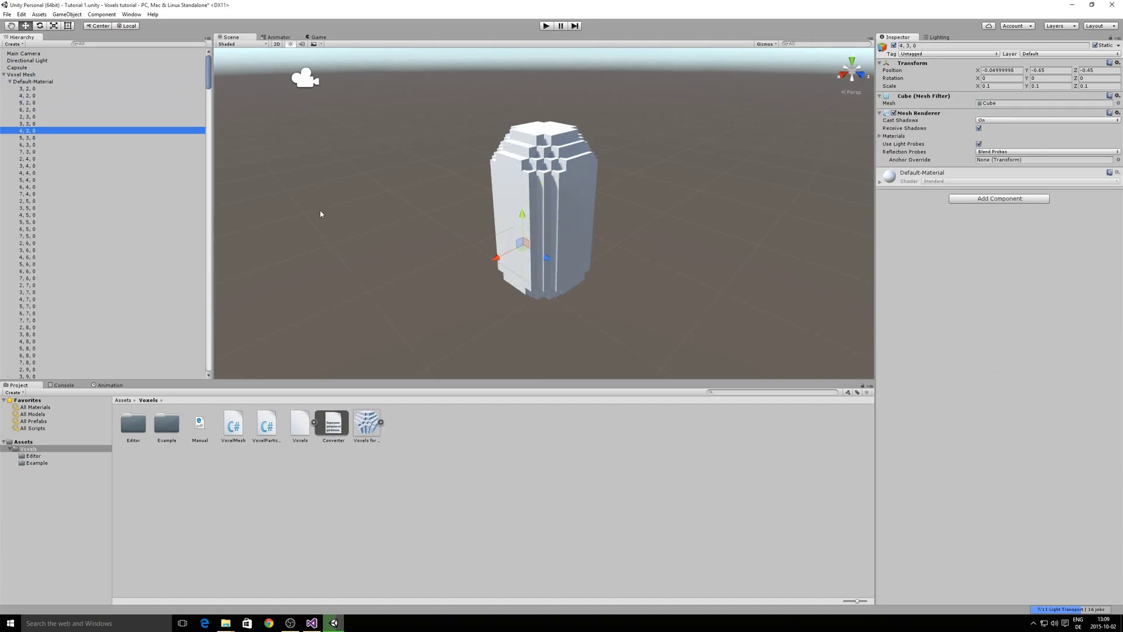
pyautogui.click(513, 261)
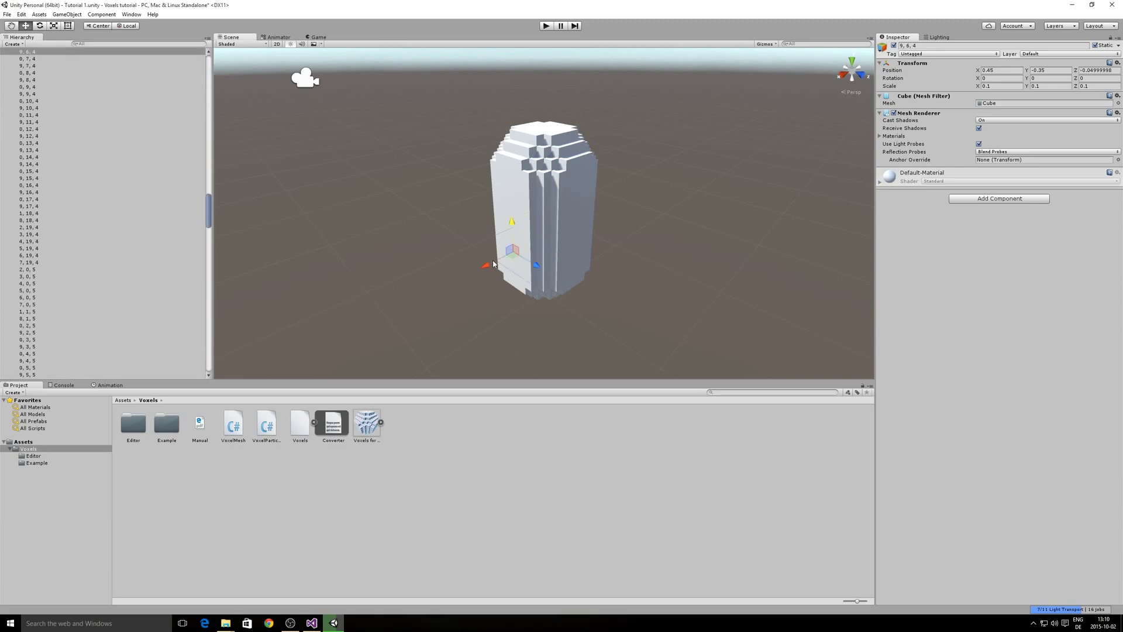
pyautogui.click(465, 278)
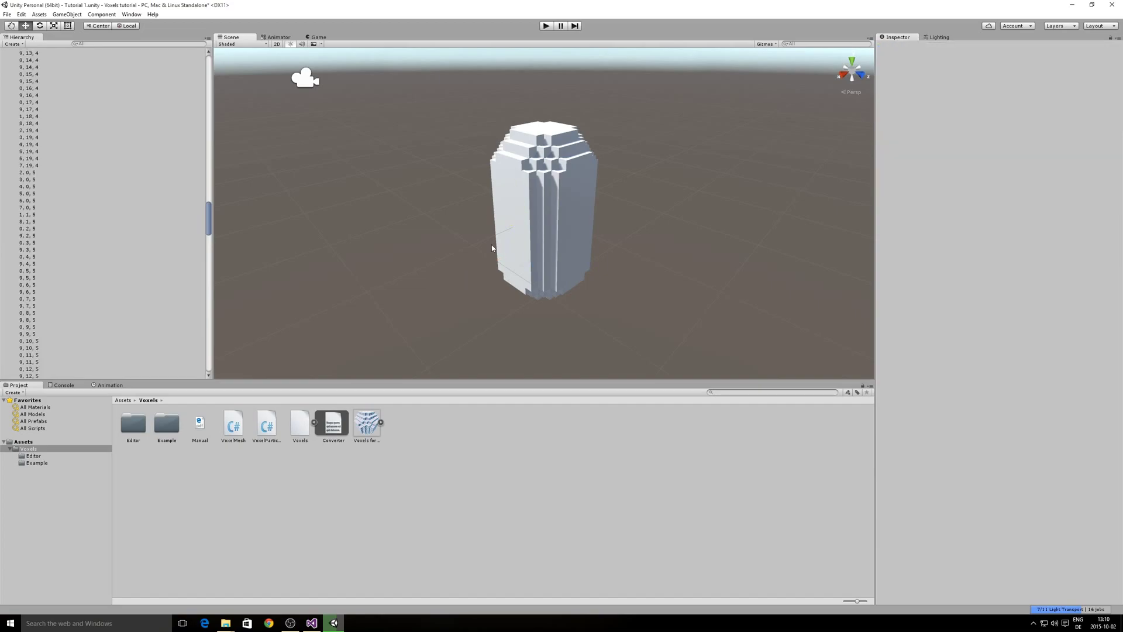
# - Pull two voxels out of the pillar, one to the left and one to the right
pyautogui.click(517, 233)
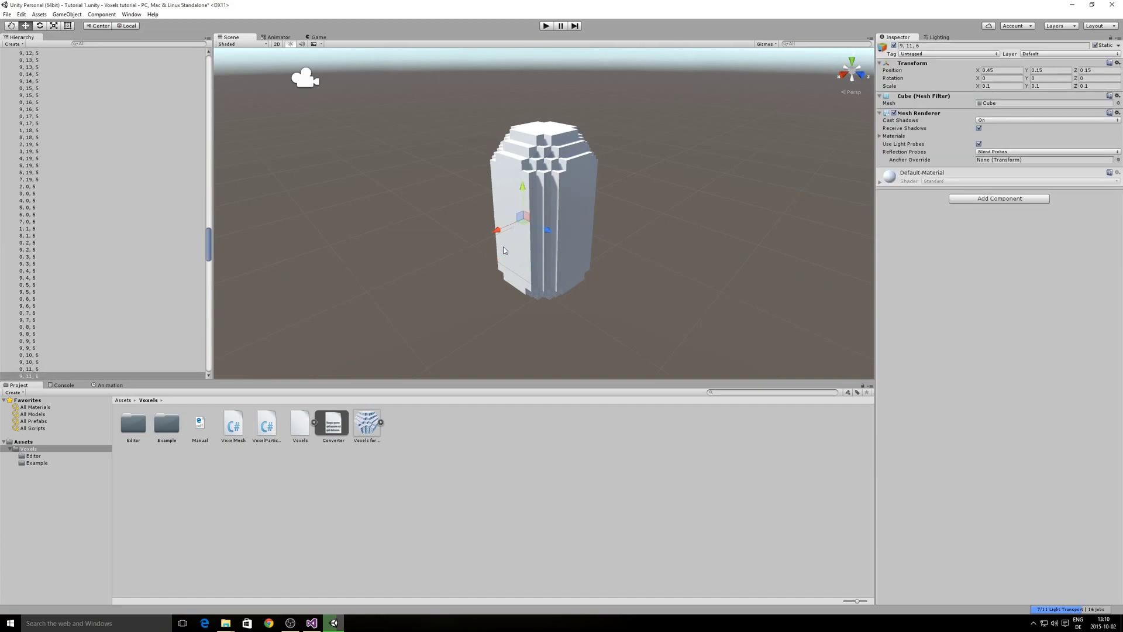
pyautogui.click(503, 248)
pyautogui.moveTo(481, 262); pyautogui.dragTo(447, 278)
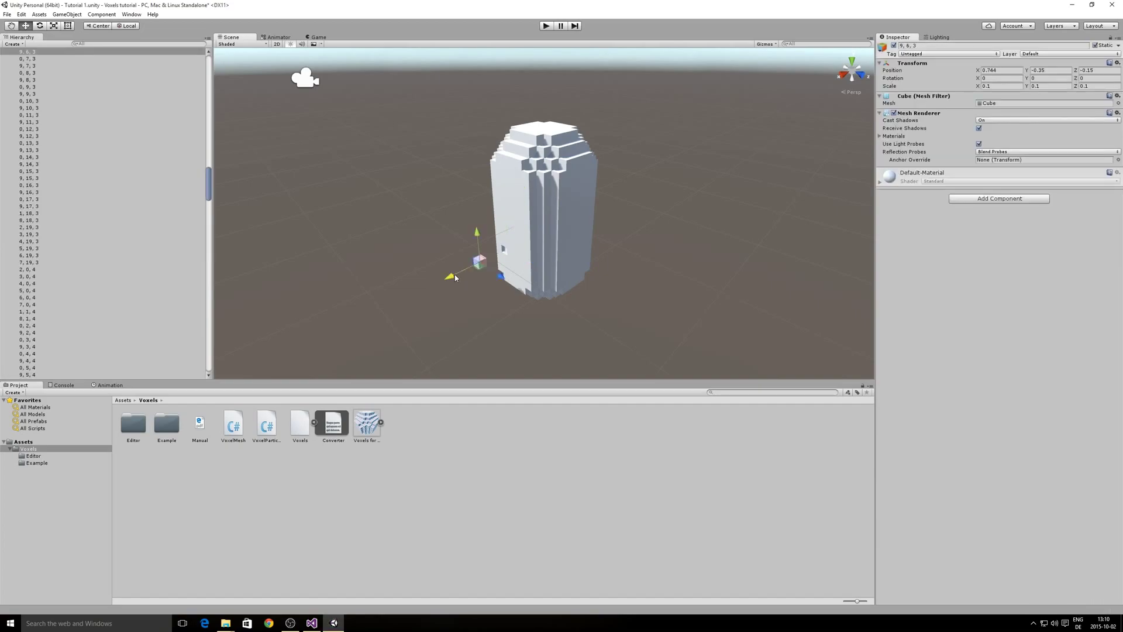
pyautogui.click(585, 257)
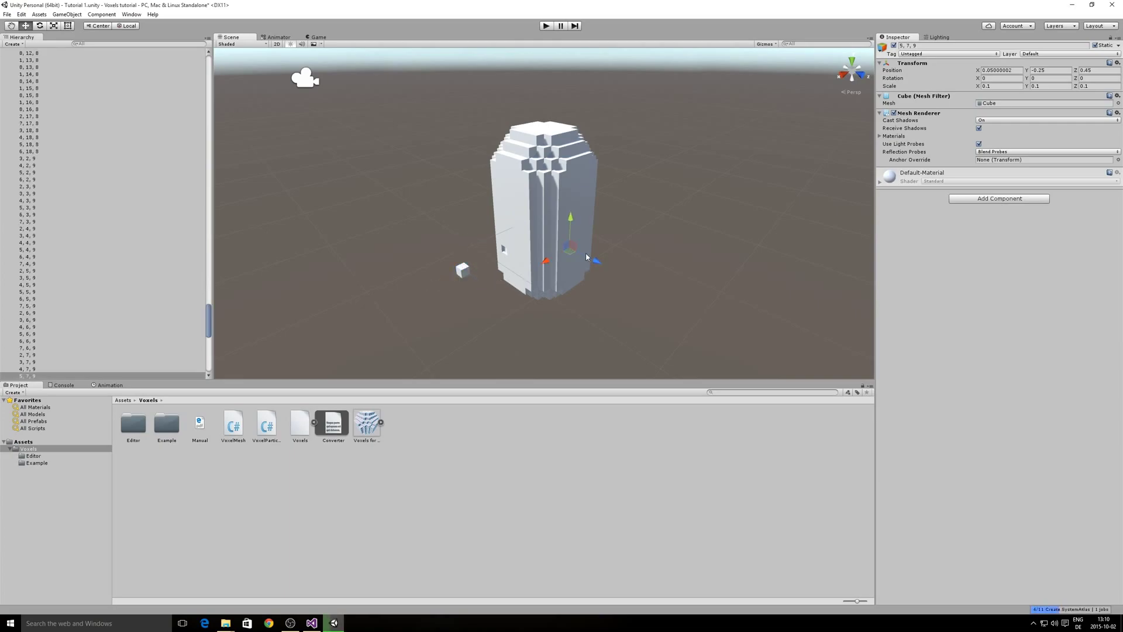
pyautogui.moveTo(594, 262); pyautogui.dragTo(626, 276)
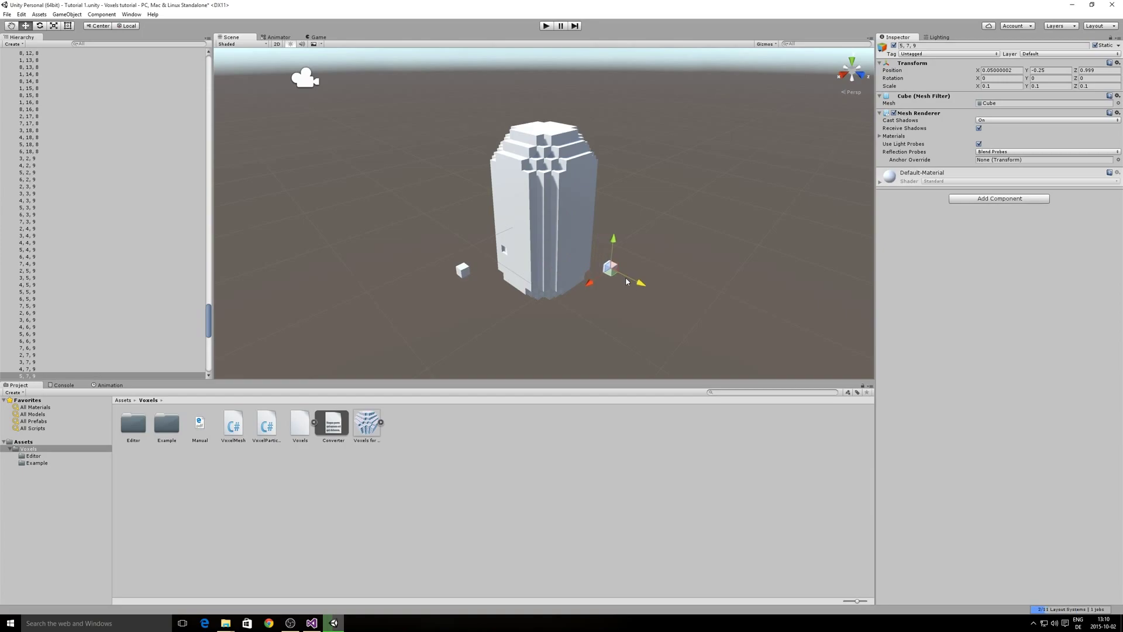
pyautogui.click(588, 300)
# - Lift a top voxel above the pillar, then select the Voxel Mesh object
pyautogui.click(540, 141)
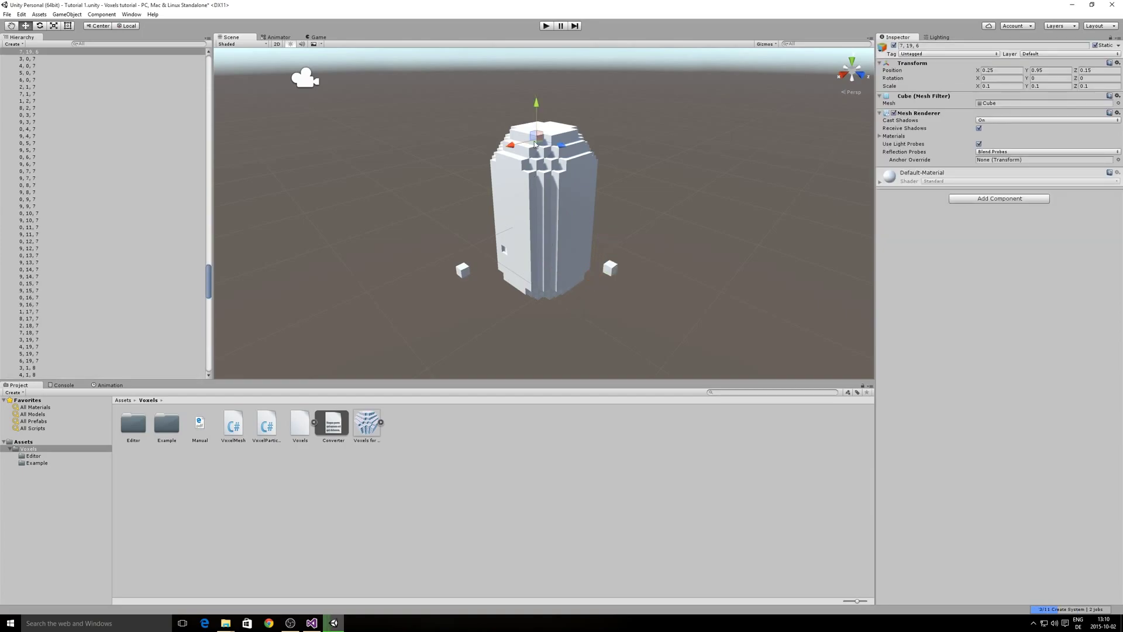
pyautogui.moveTo(539, 109); pyautogui.dragTo(542, 74)
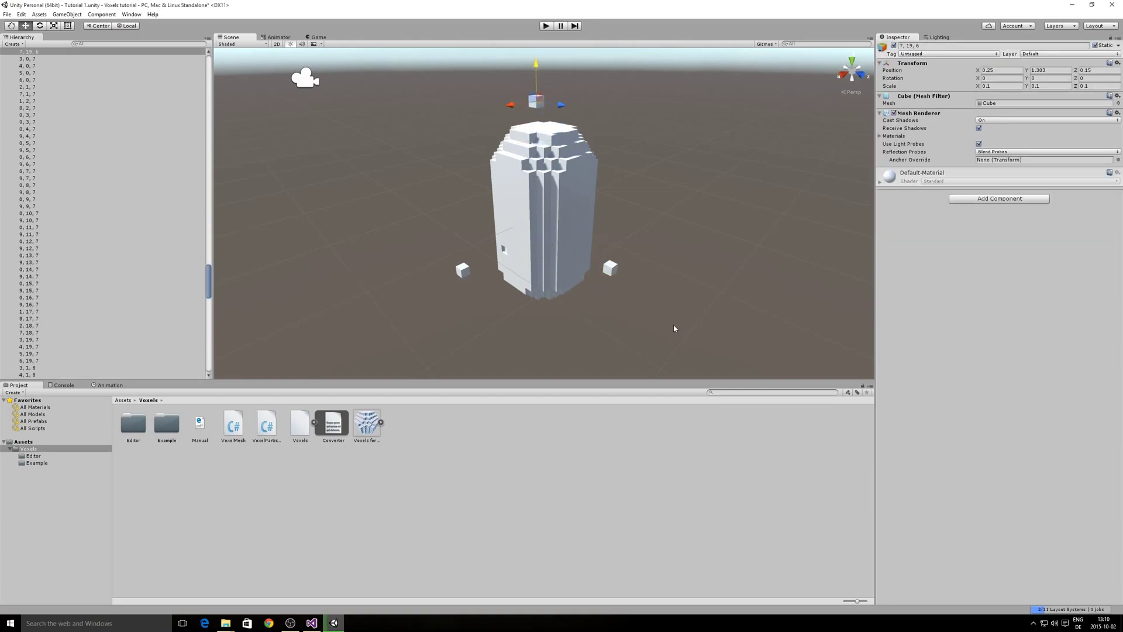
pyautogui.click(211, 284)
pyautogui.moveTo(211, 283); pyautogui.dragTo(214, 65)
pyautogui.click(45, 74)
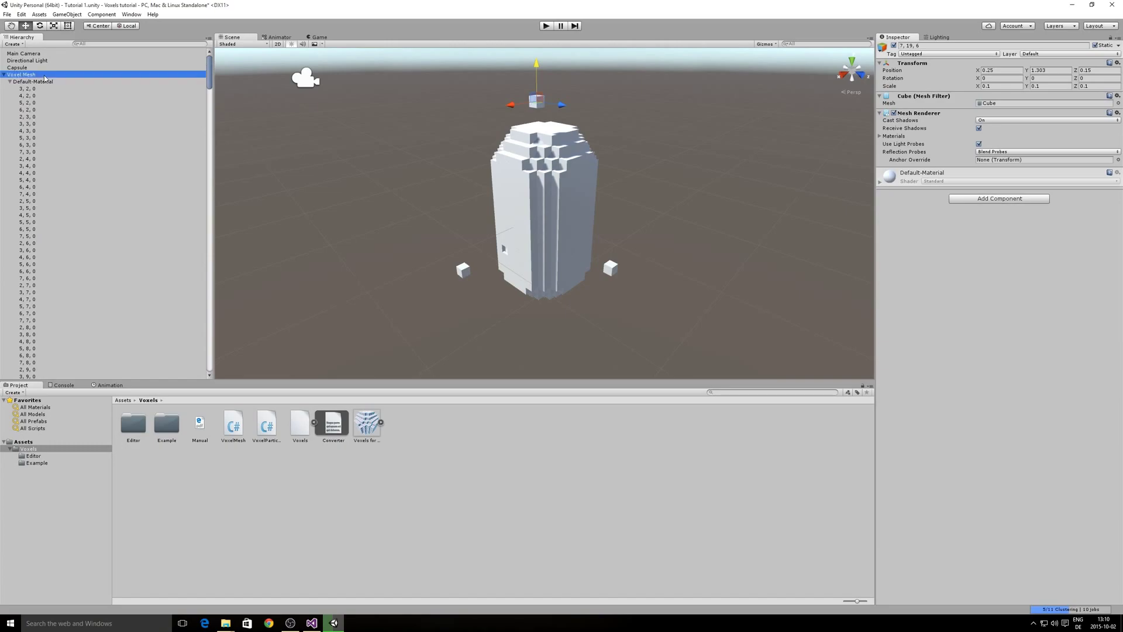
pyautogui.rightClick(45, 78)
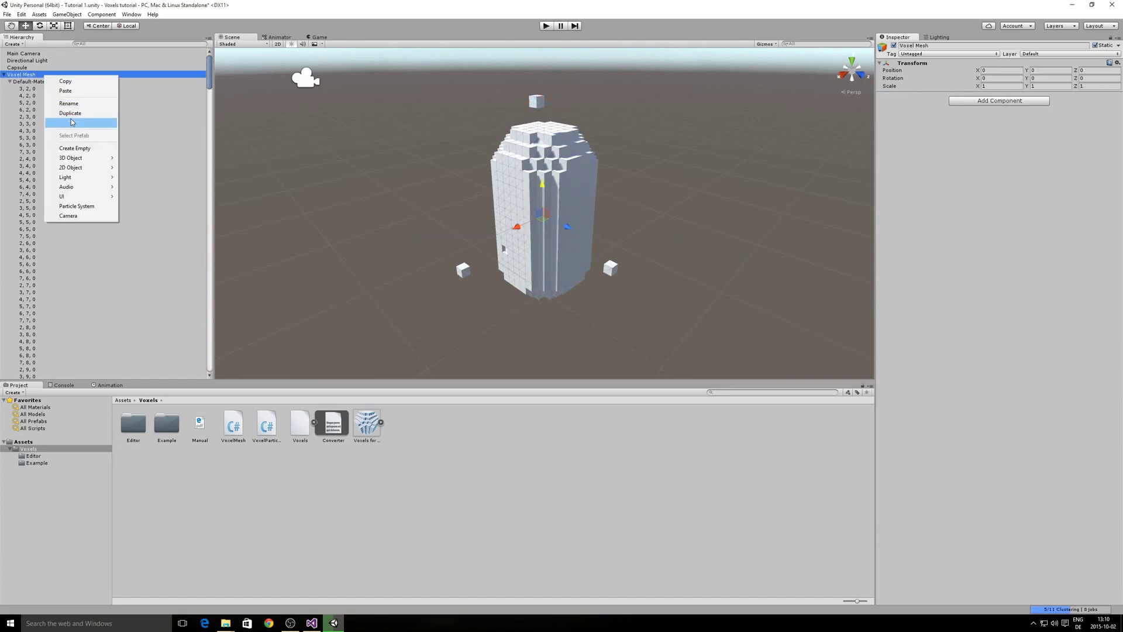
# - Delete the cube Voxel Mesh, then set the Capsule to Merge Meshes on with Sphere voxels
pyautogui.click(69, 123)
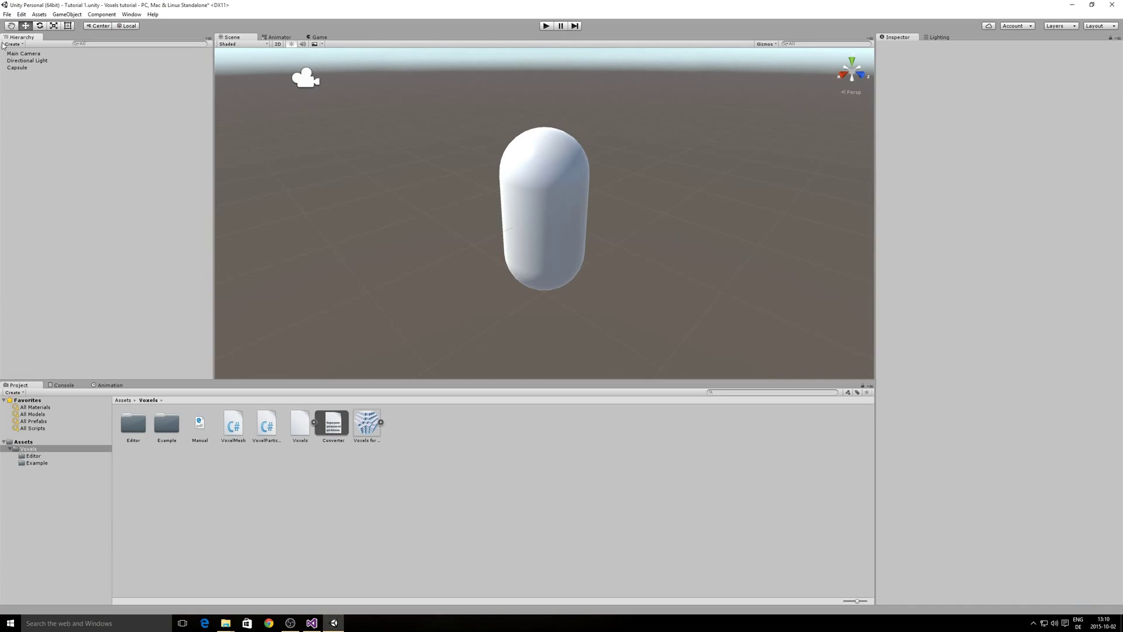
pyautogui.click(21, 68)
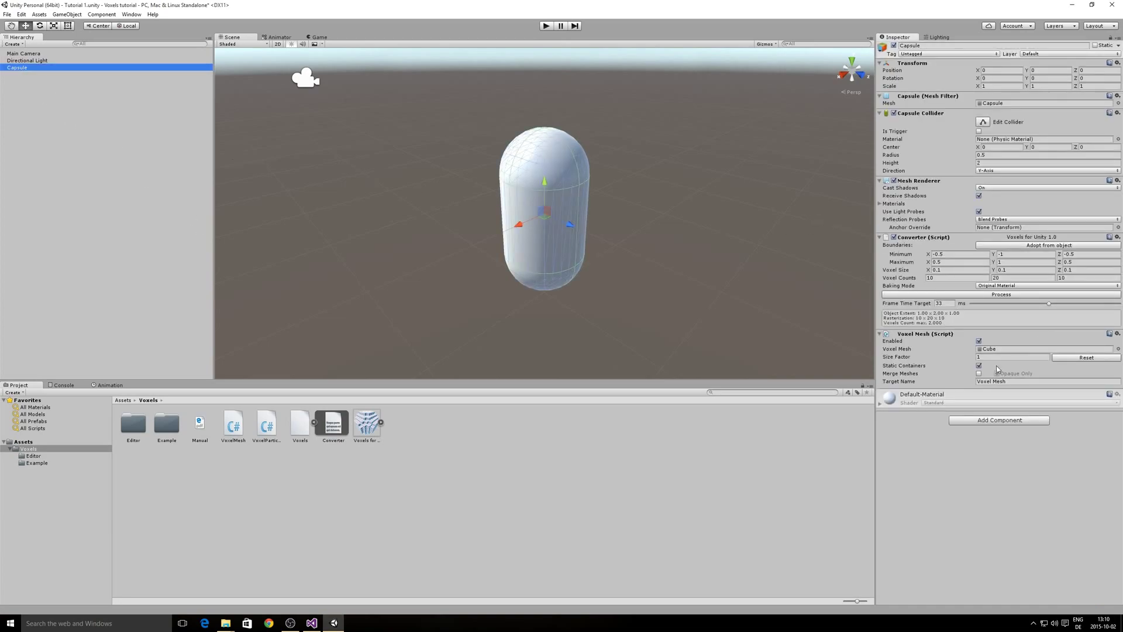
pyautogui.click(979, 374)
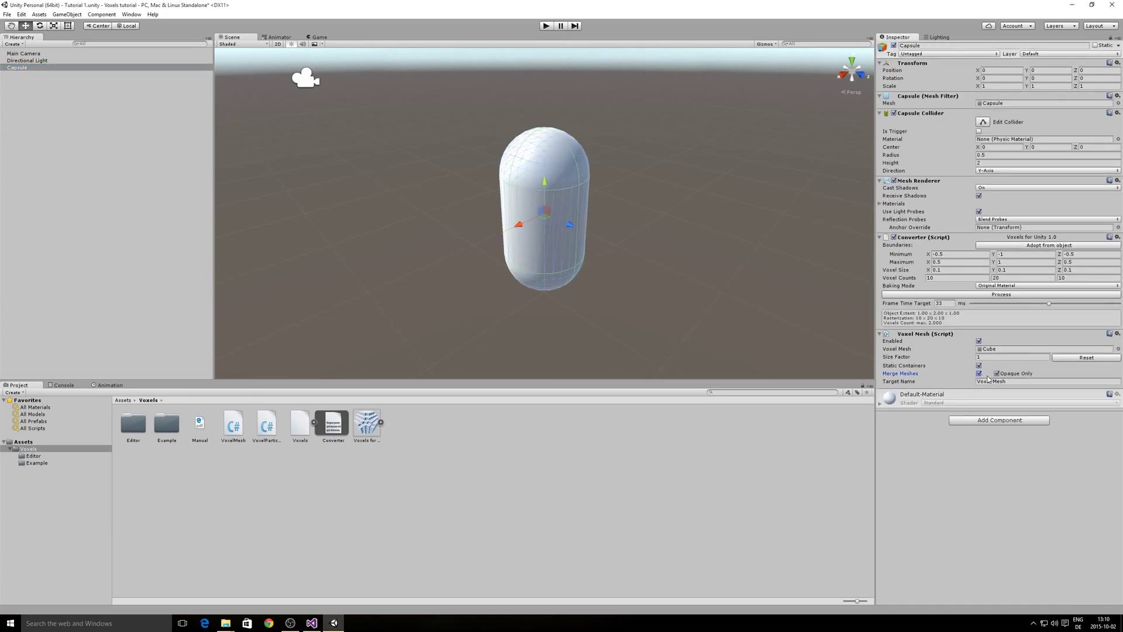
pyautogui.click(1117, 350)
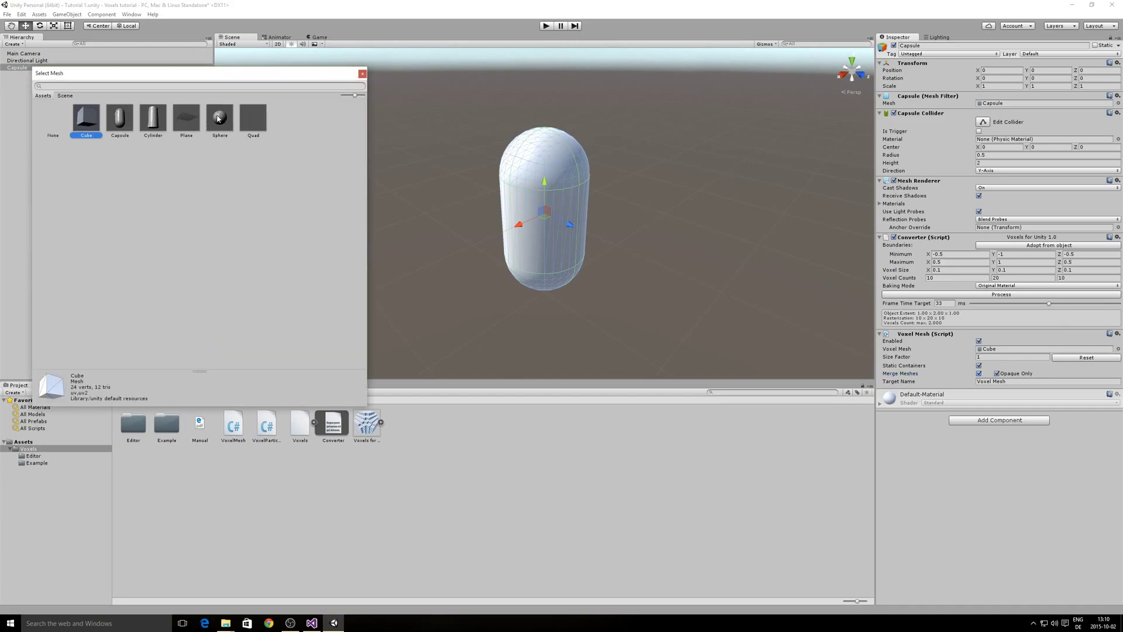
pyautogui.click(218, 119)
pyautogui.click(362, 74)
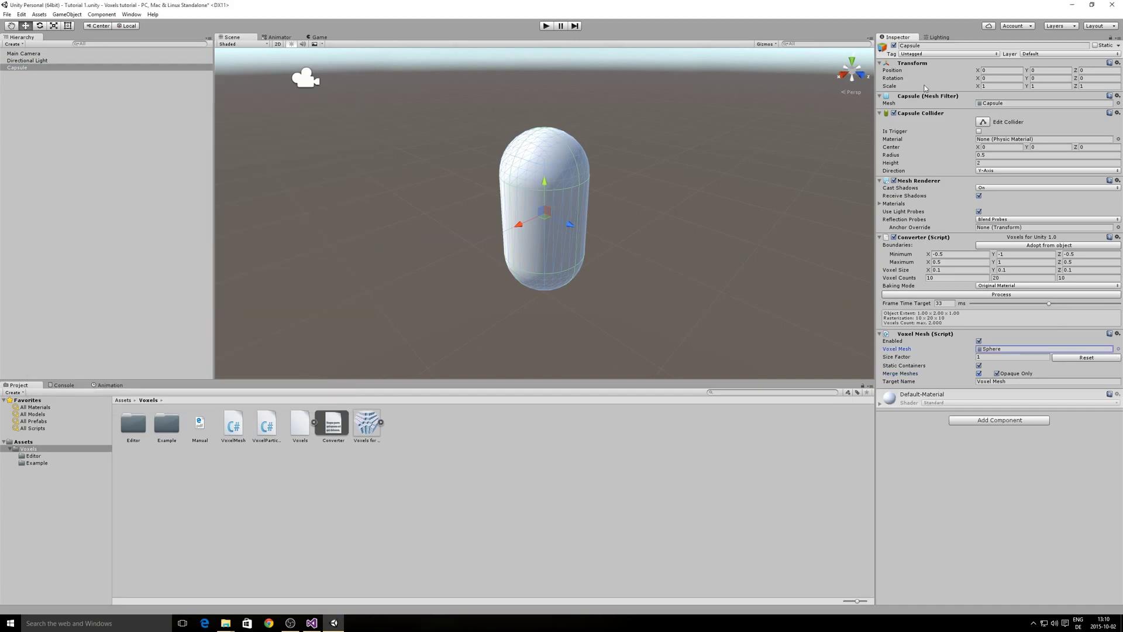
# - Process sphere voxels, compare them with the capsule hidden, then delete the result
pyautogui.click(992, 296)
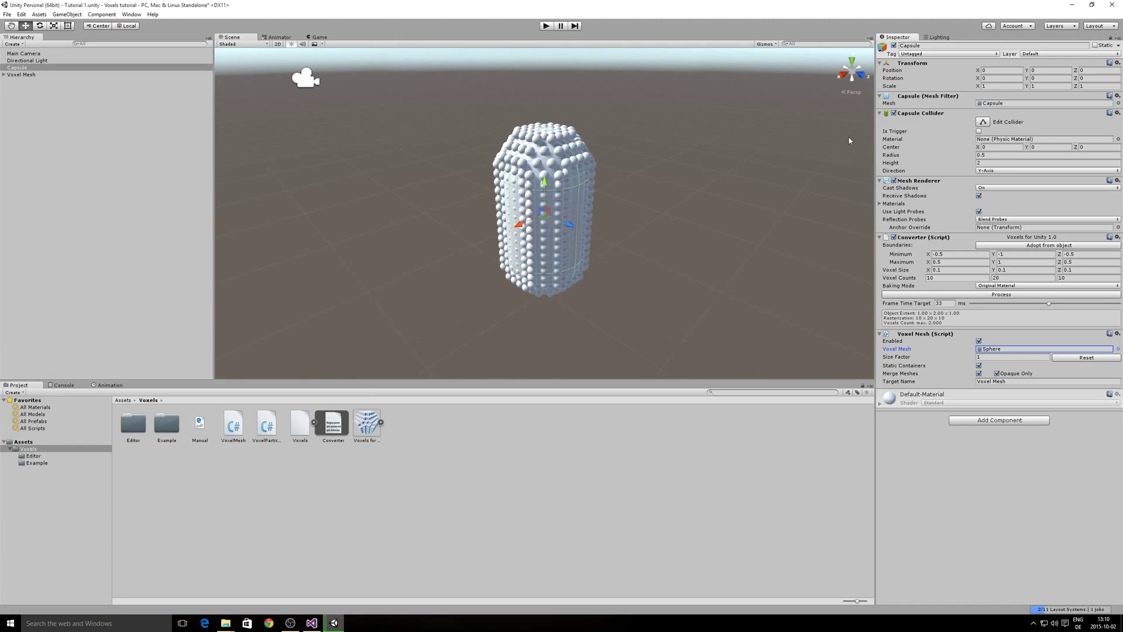
pyautogui.click(893, 46)
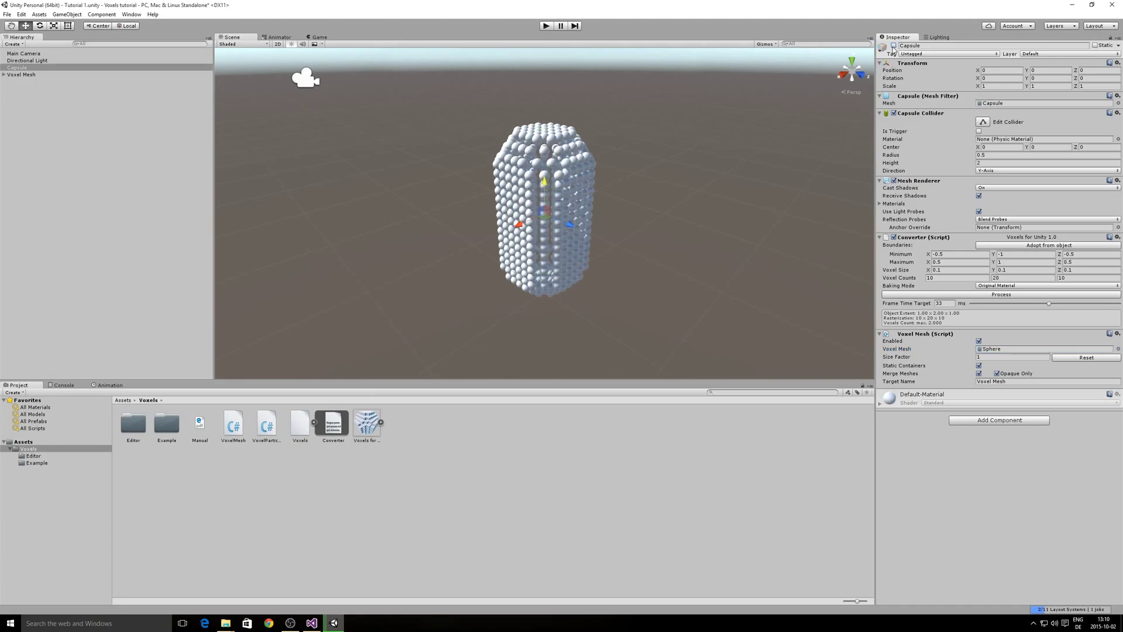
pyautogui.click(894, 46)
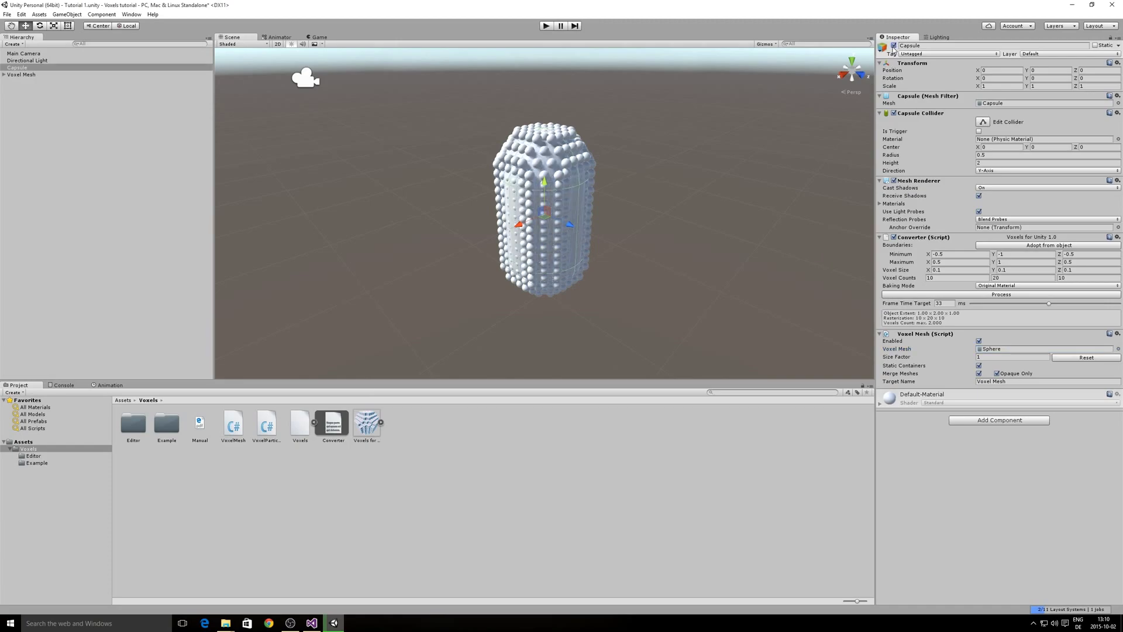
pyautogui.rightClick(40, 73)
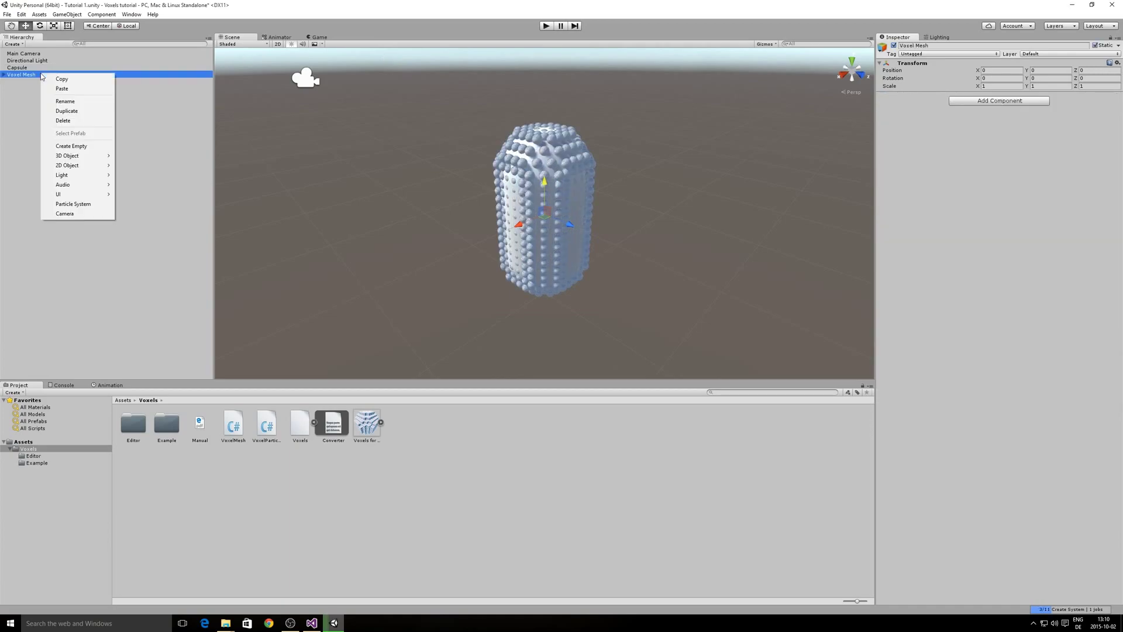
pyautogui.click(66, 120)
# - Set the sphere Size Factor to 1.7, preview with Process, and undo the generated voxel meshes
pyautogui.click(67, 67)
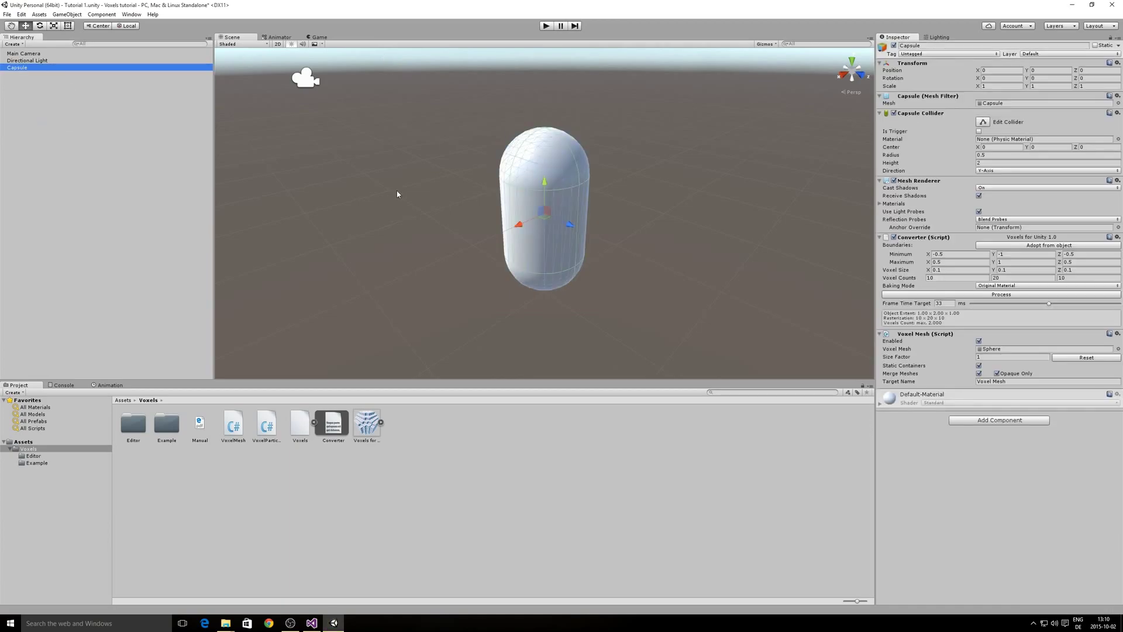
pyautogui.click(1008, 357)
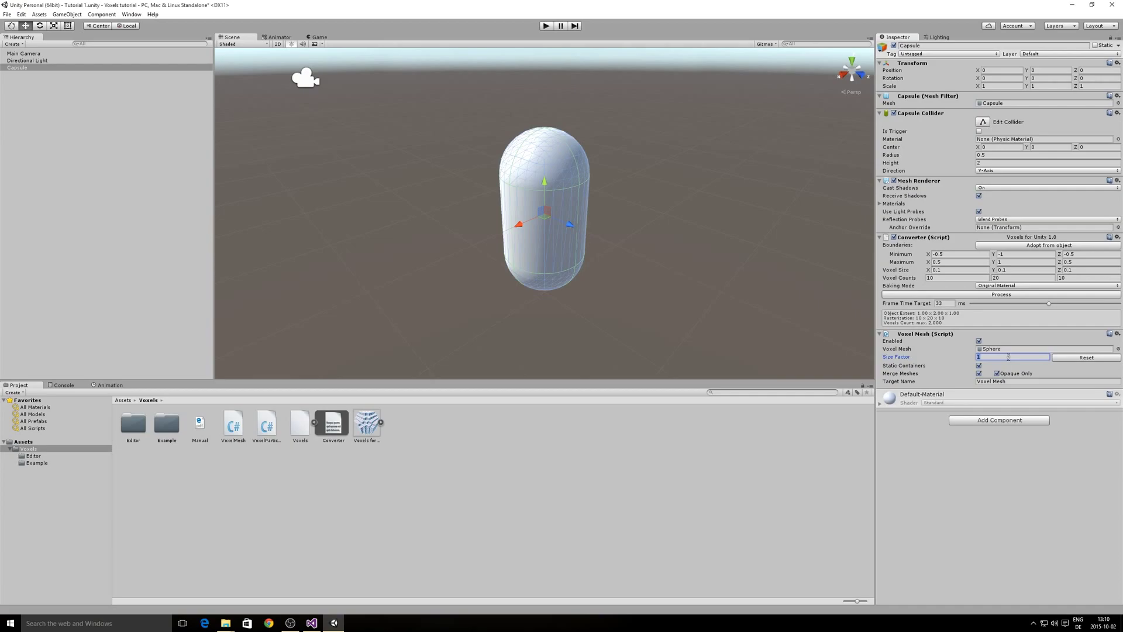
pyautogui.click(1007, 296)
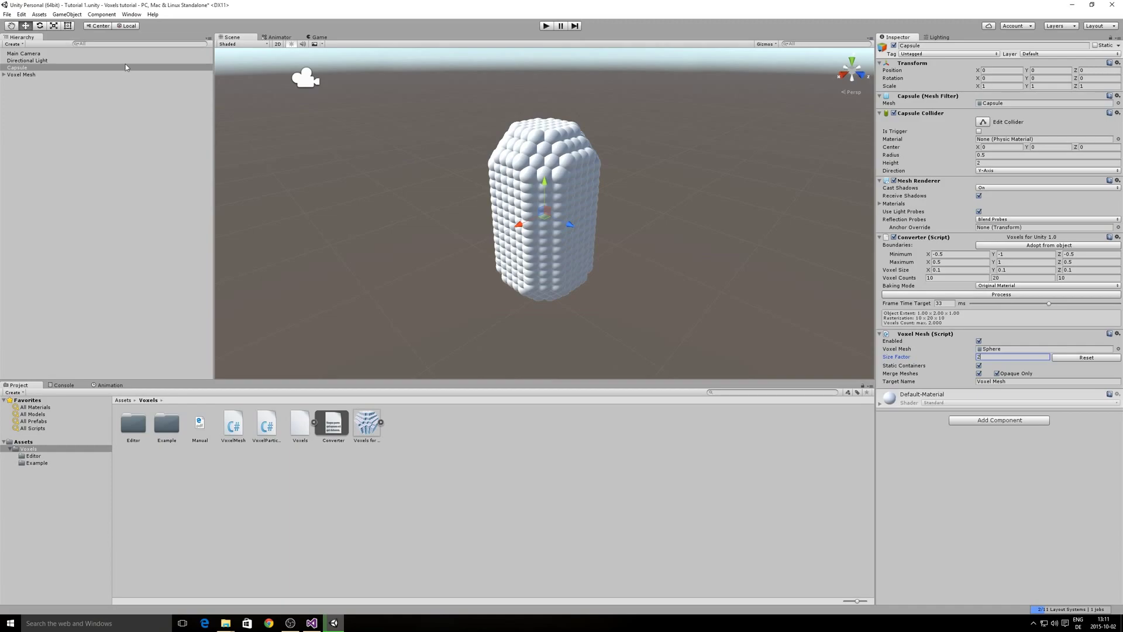
pyautogui.click(21, 14)
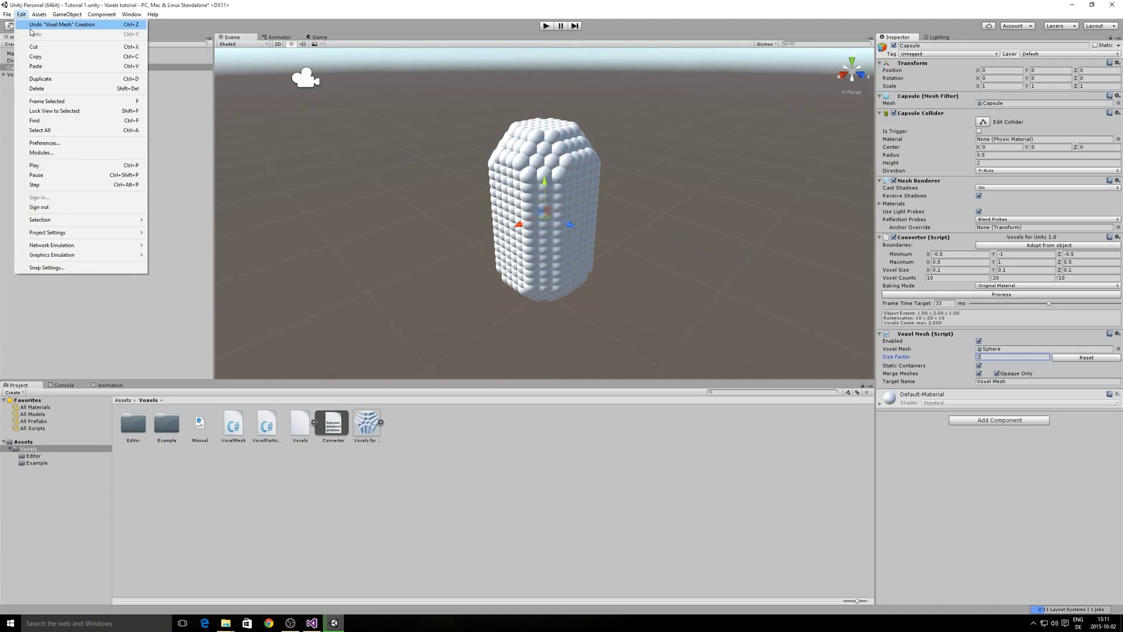
pyautogui.click(35, 25)
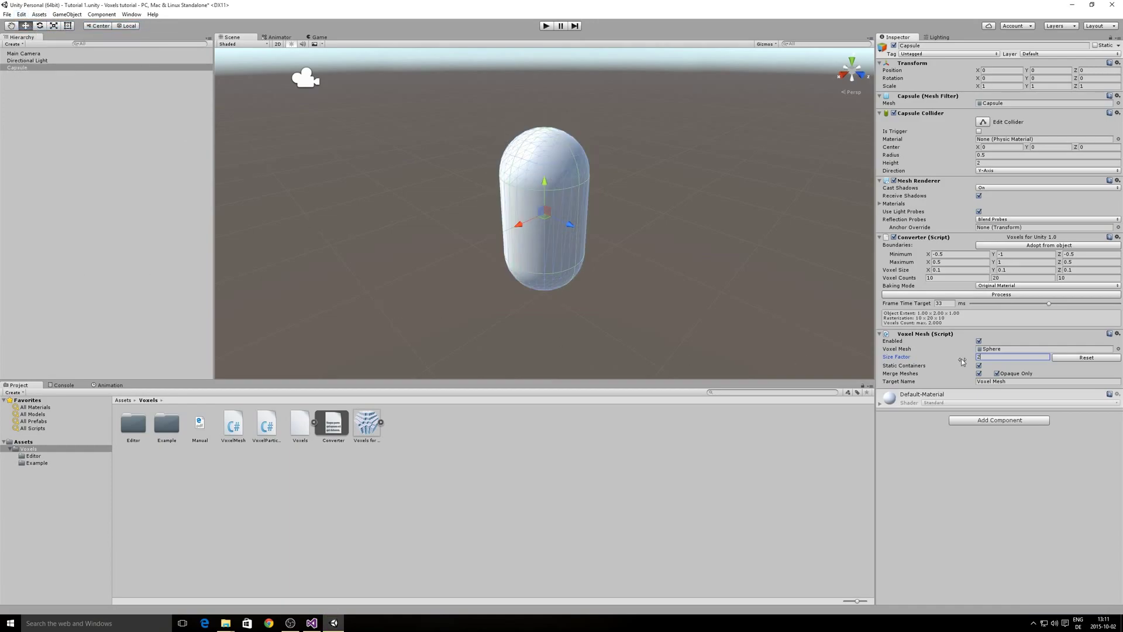
pyautogui.doubleClick(986, 357)
pyautogui.write('1.7')
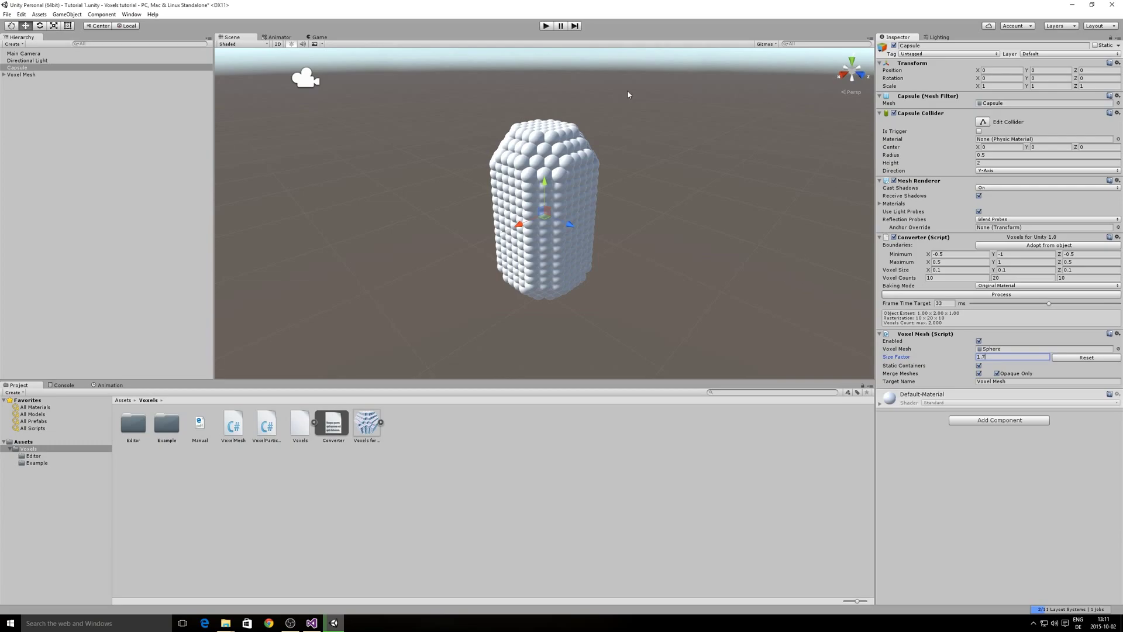
pyautogui.click(20, 26)
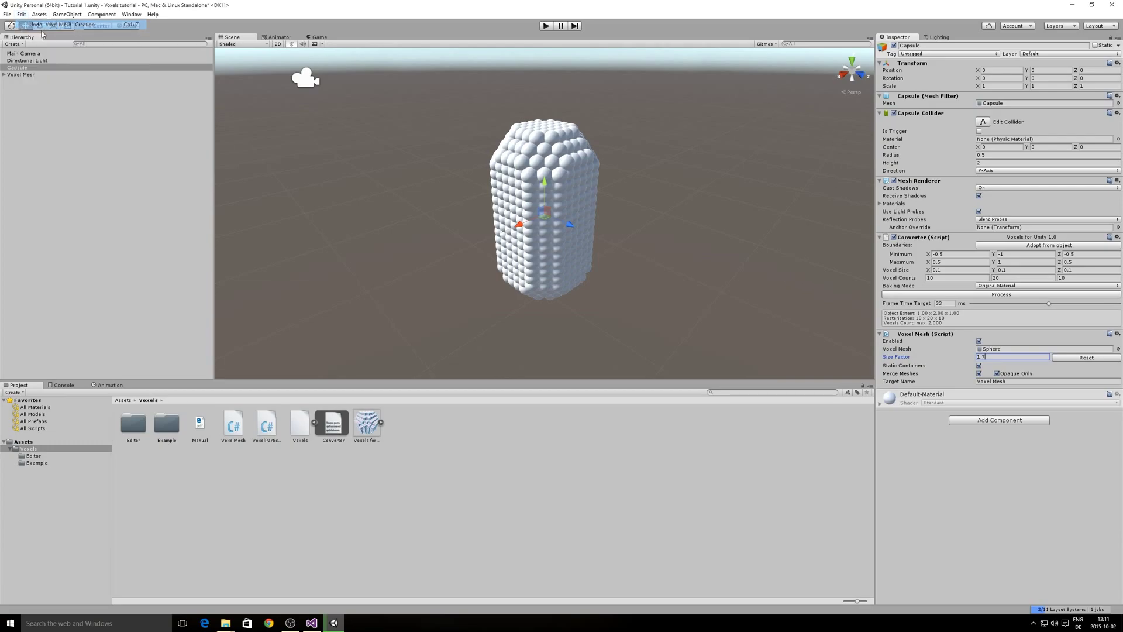
# - Set the Capsule's Voxel Counts to 40, 40, 40
pyautogui.click(949, 269)
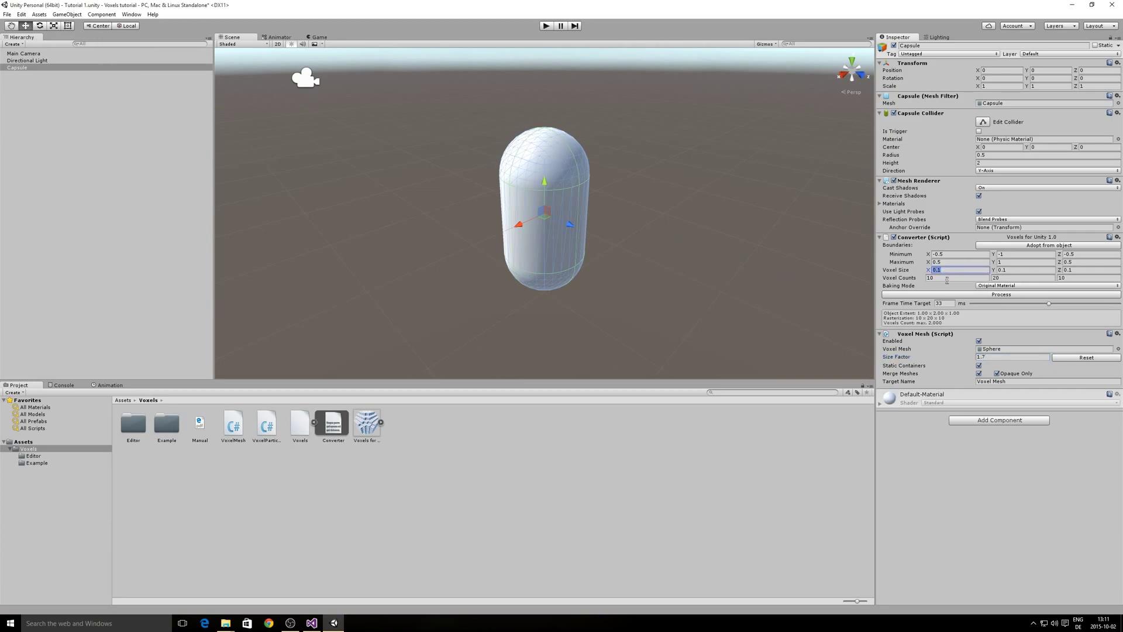
pyautogui.click(947, 279)
pyautogui.write('40')
pyautogui.press('Tab')
pyautogui.write('40')
pyautogui.press('Tab')
pyautogui.write('40')
# - Process the dense voxel mesh, inspect it with the capsule hidden, and select it
pyautogui.click(951, 294)
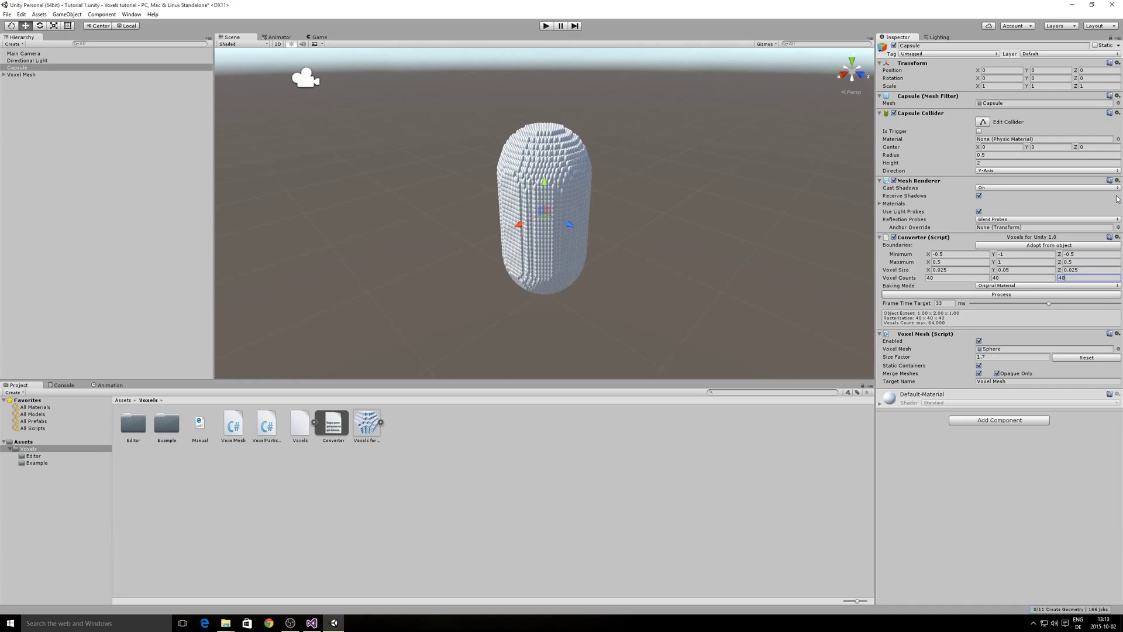
pyautogui.click(893, 47)
pyautogui.click(894, 46)
pyautogui.click(40, 75)
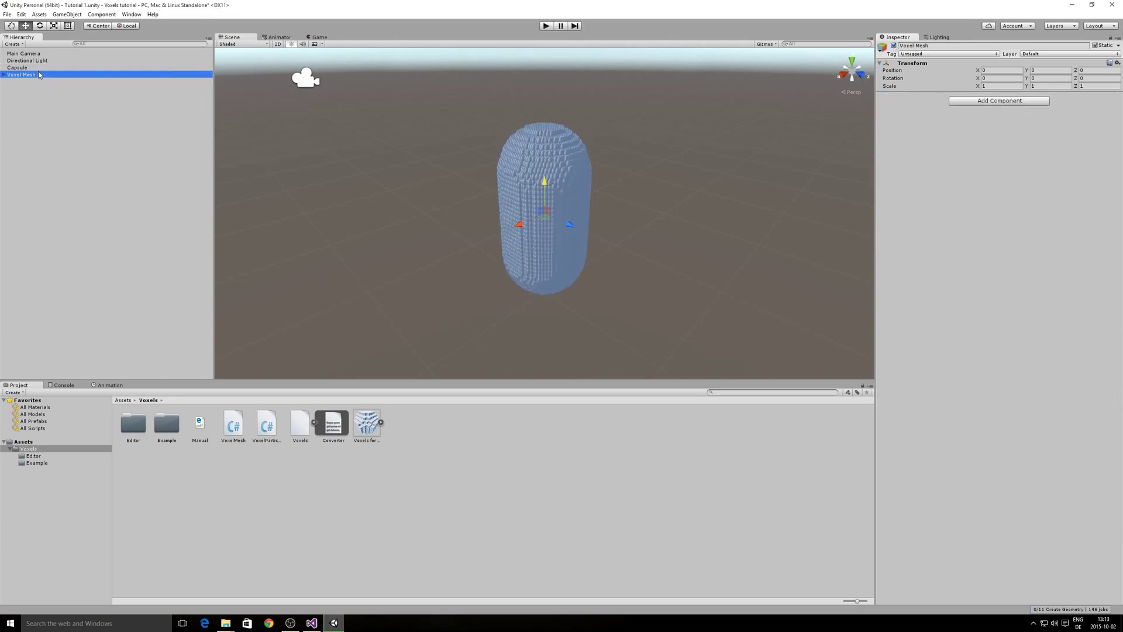
pyautogui.rightClick(39, 74)
# - Delete the dense Voxel Mesh and set the Capsule's Voxel Size to 0.075 on X, Y, Z
pyautogui.click(59, 120)
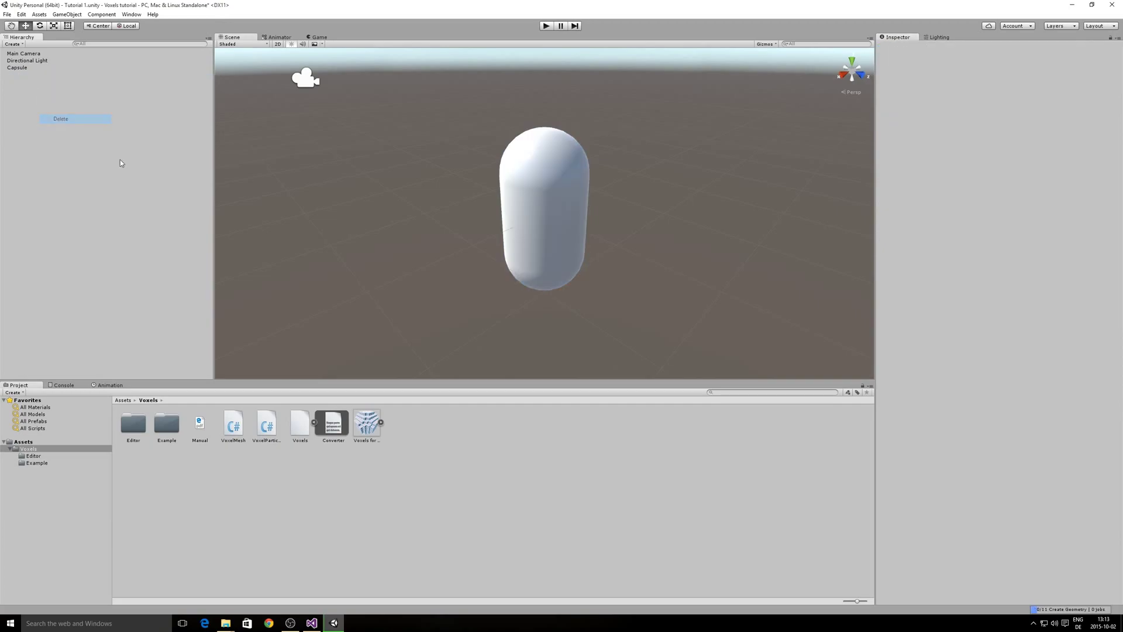
pyautogui.click(22, 69)
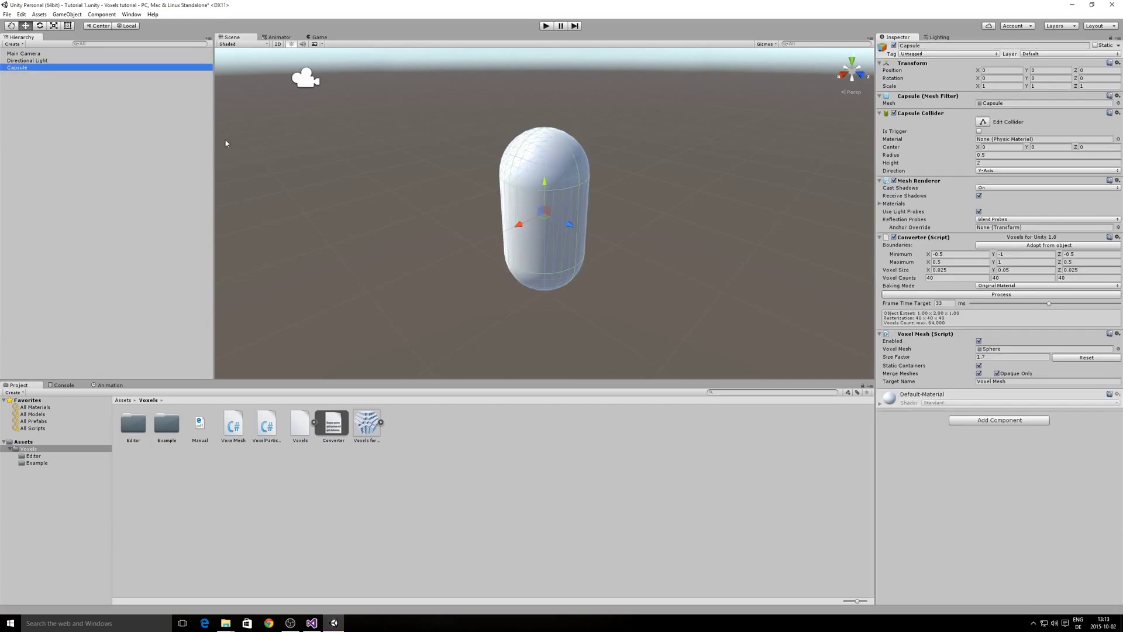
pyautogui.click(961, 270)
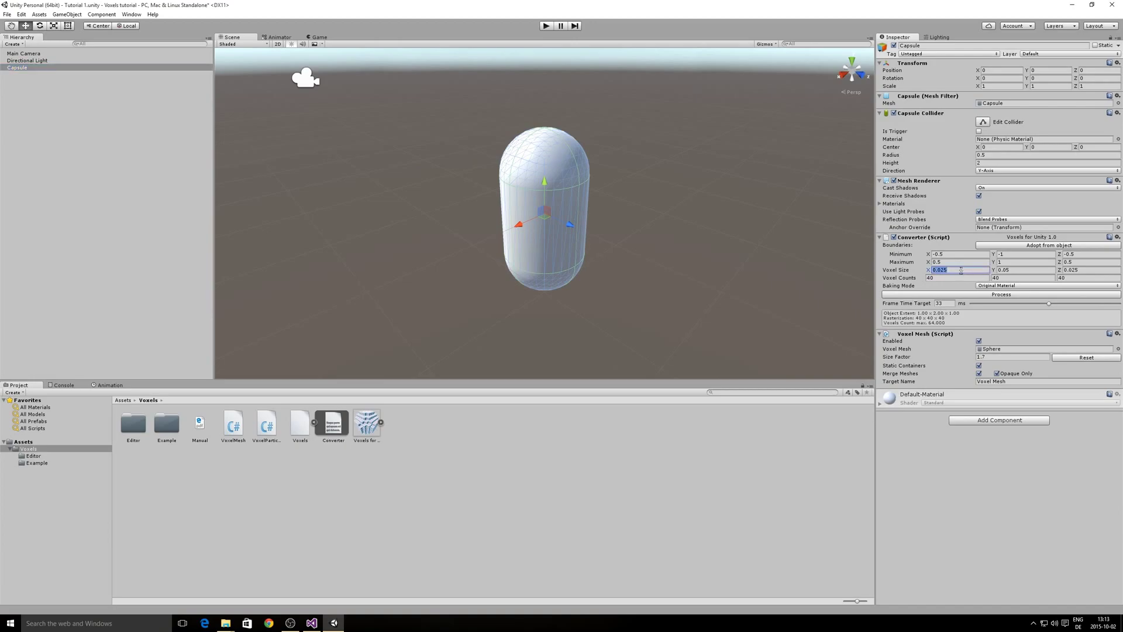
pyautogui.press('Home')
pyautogui.write('7')
pyautogui.press('Tab')
pyautogui.press('Home')
pyautogui.press('Tab')
pyautogui.press('BackSpace')
pyautogui.write('7')
# - Process at 0.075 voxel size, delete the resulting Voxel Mesh, and reselect the Capsule
pyautogui.click(978, 295)
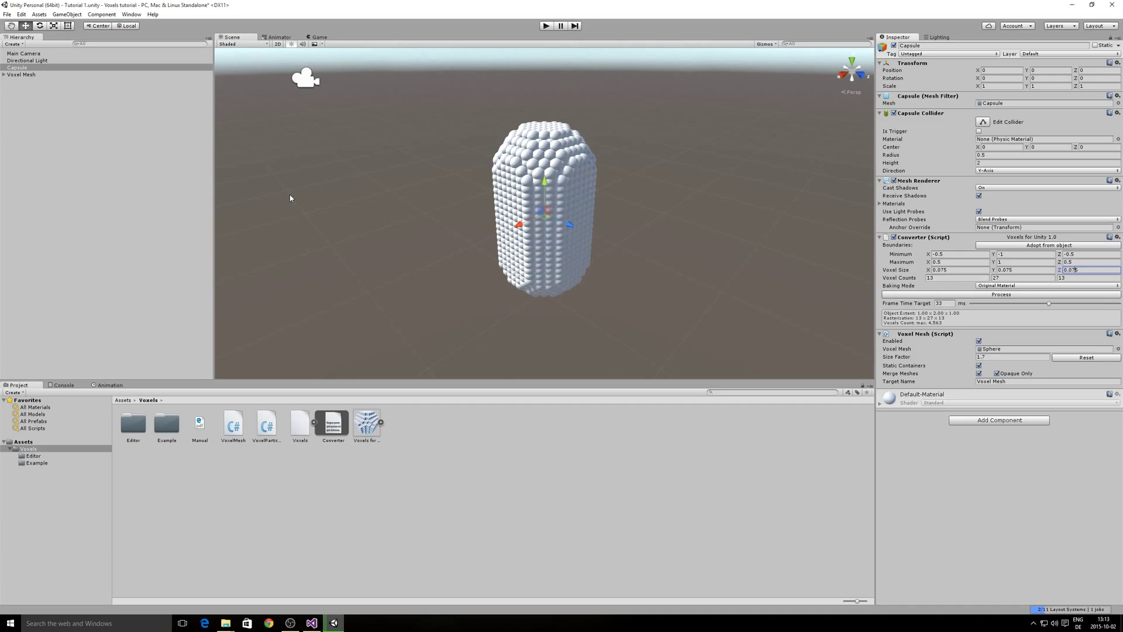
pyautogui.click(42, 75)
pyautogui.rightClick(43, 75)
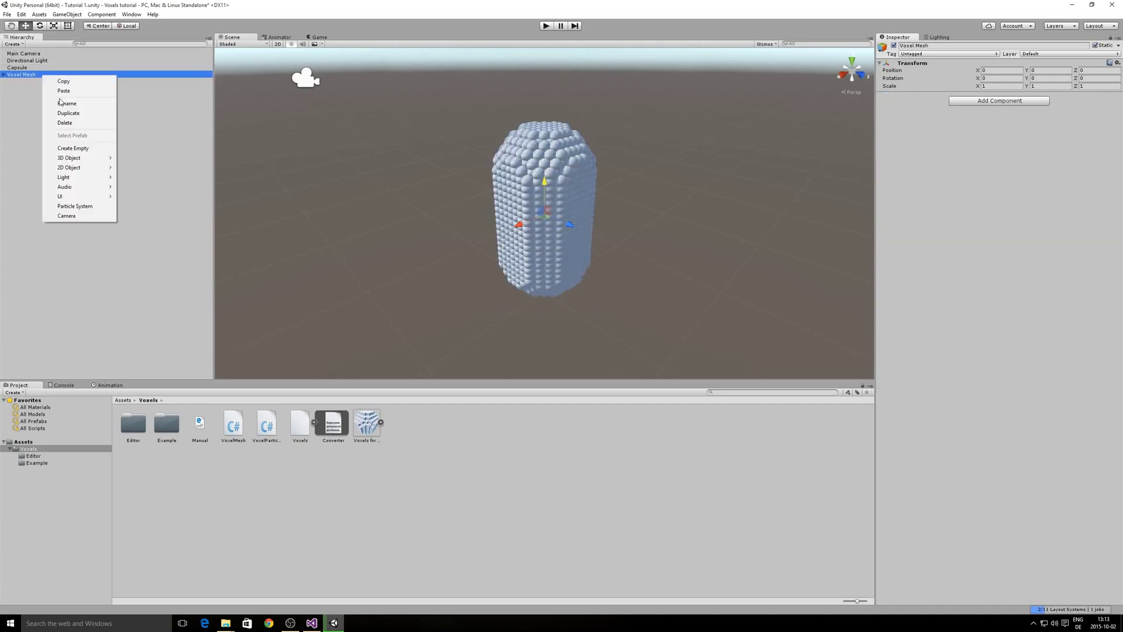
pyautogui.click(81, 123)
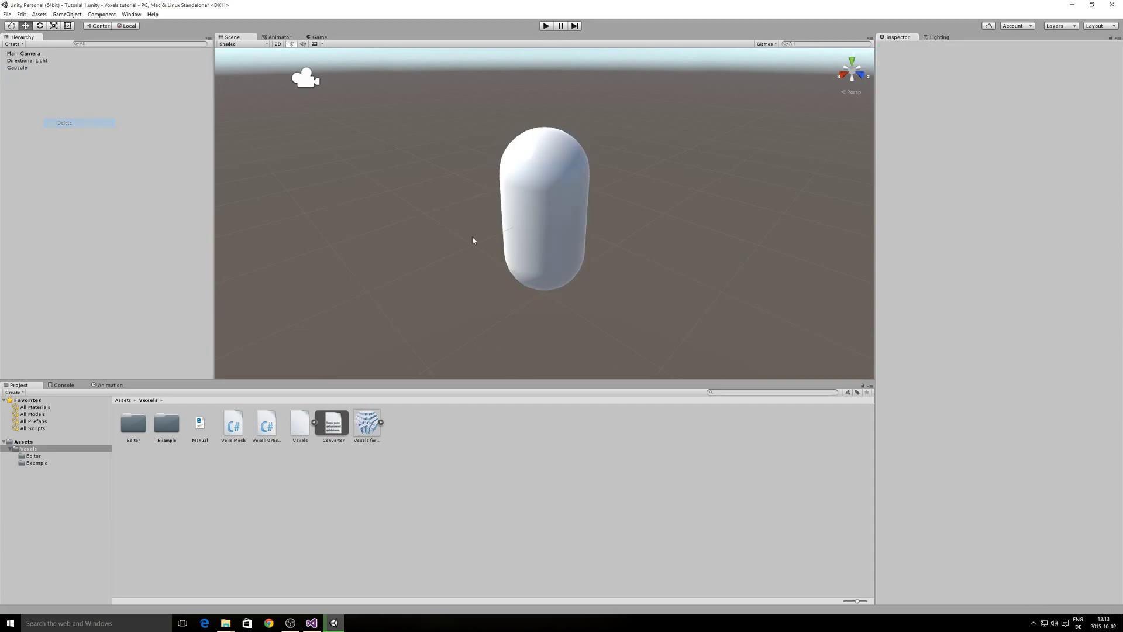
pyautogui.click(50, 65)
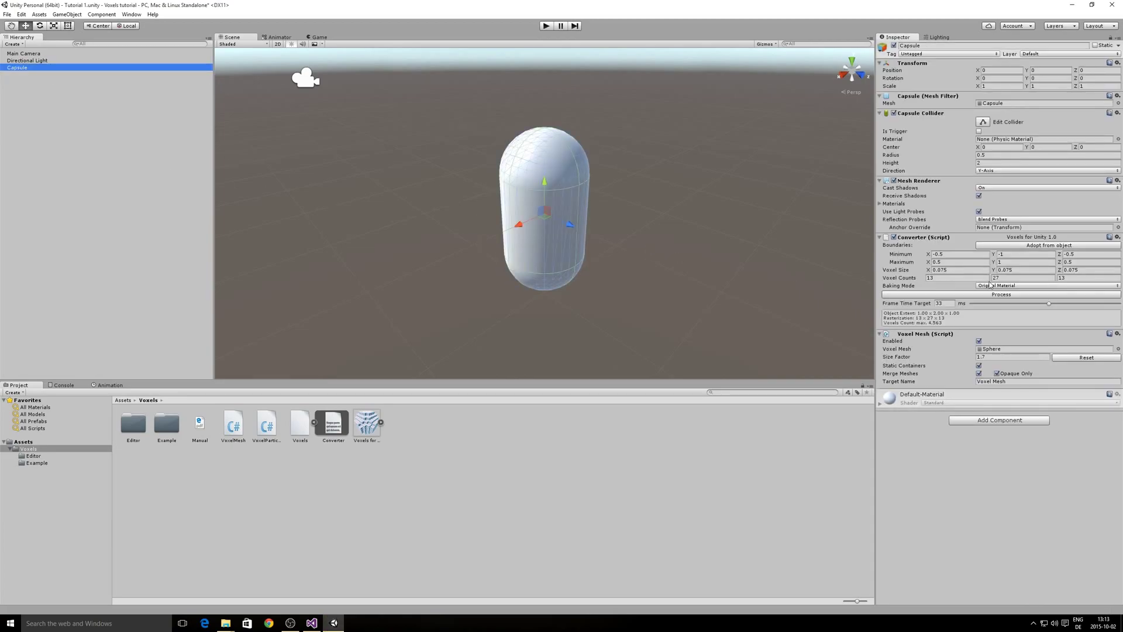
# - Set Baking Mode to Averaged Color and voxelize the capsule
pyautogui.click(1009, 286)
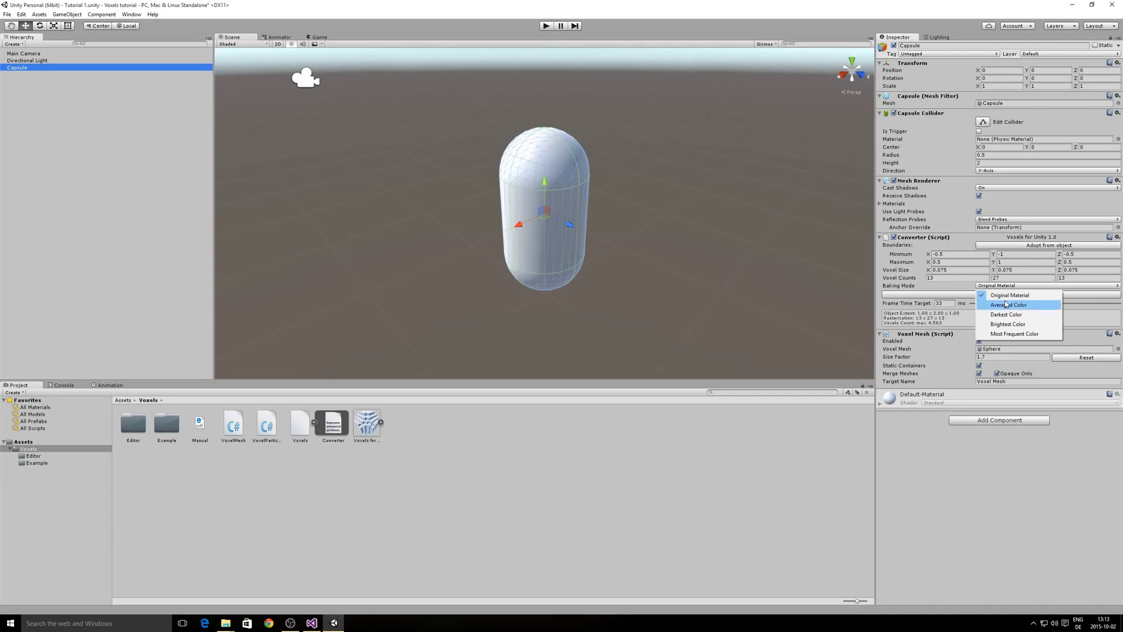
pyautogui.click(1008, 305)
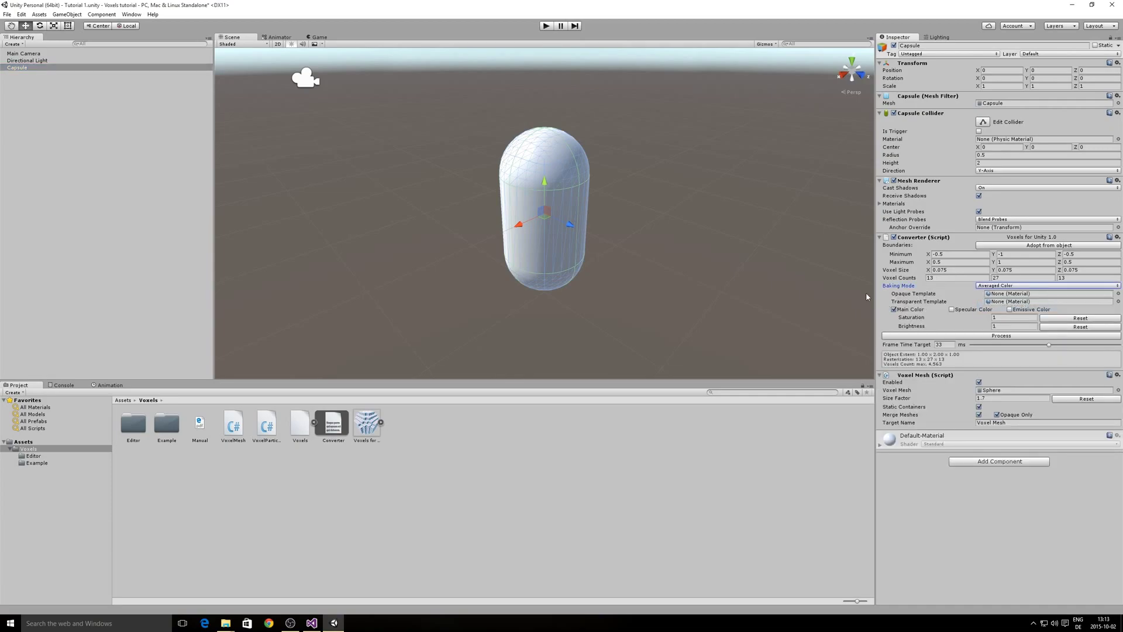
pyautogui.click(939, 337)
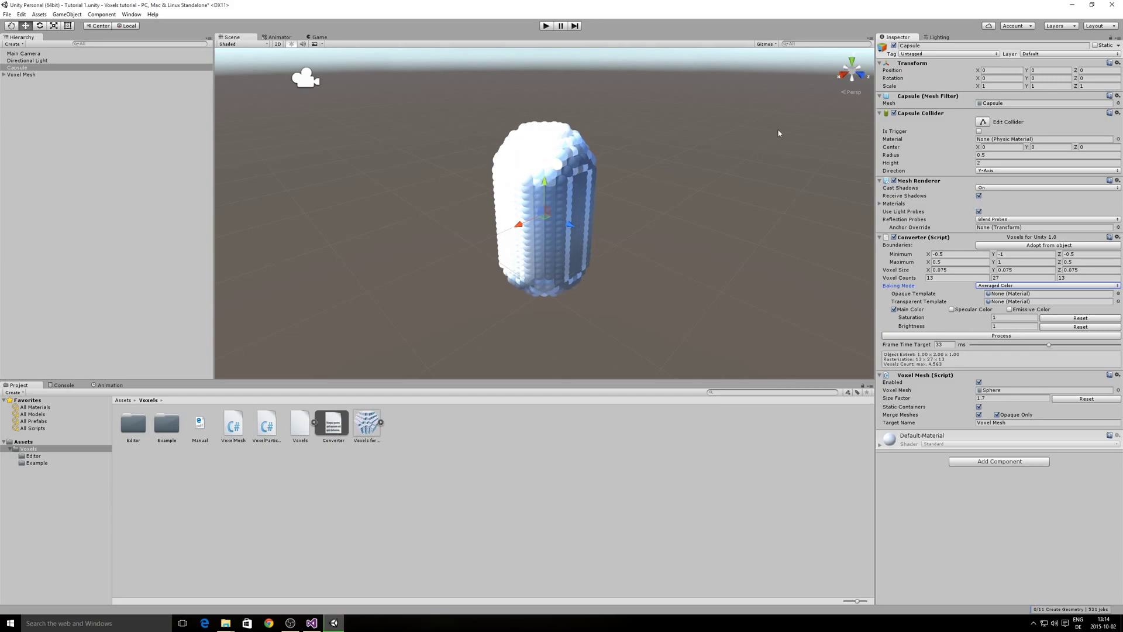
# - Undo the Voxel Mesh creation and show the top-level Assets folder
pyautogui.click(22, 14)
pyautogui.click(33, 25)
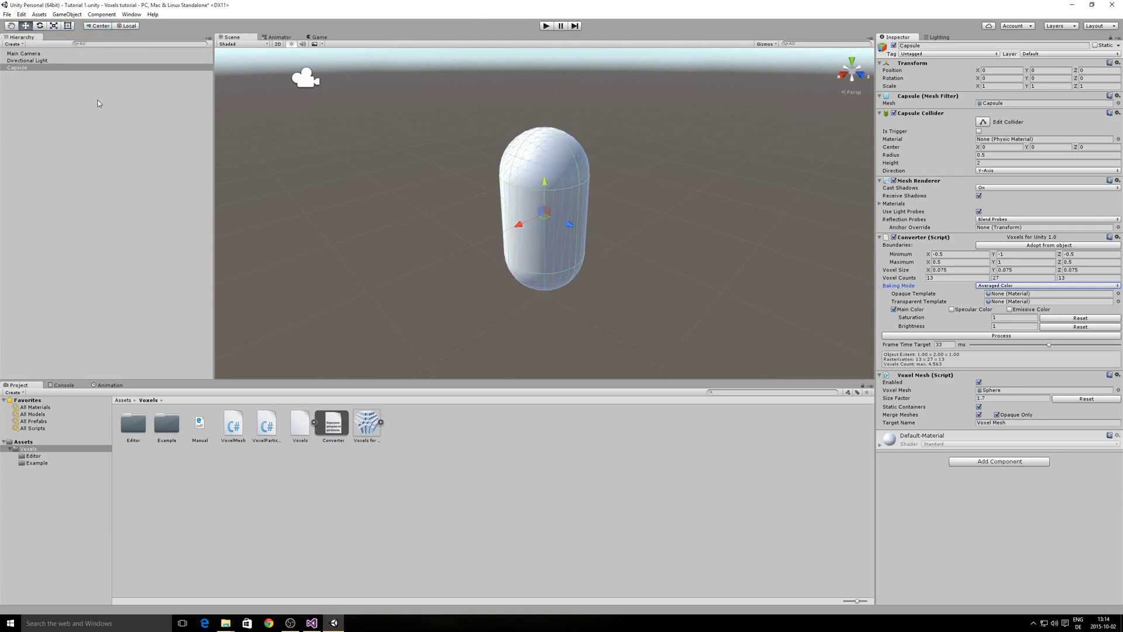
pyautogui.click(23, 442)
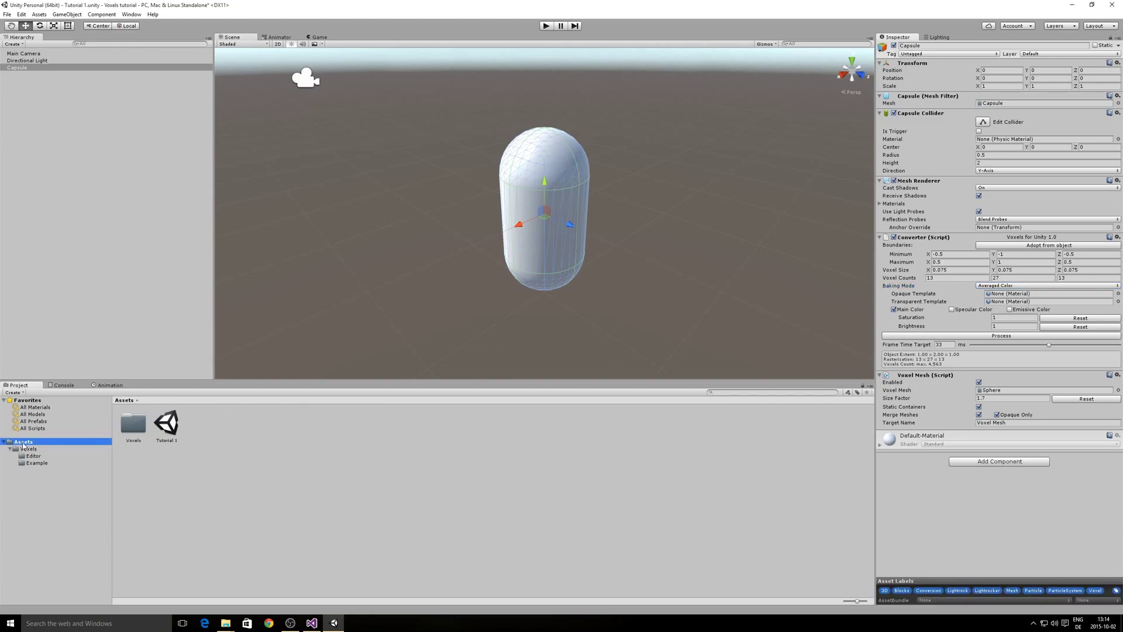
# - Create a new material in the Assets folder named Standard
pyautogui.rightClick(170, 456)
pyautogui.moveTo(243, 512)
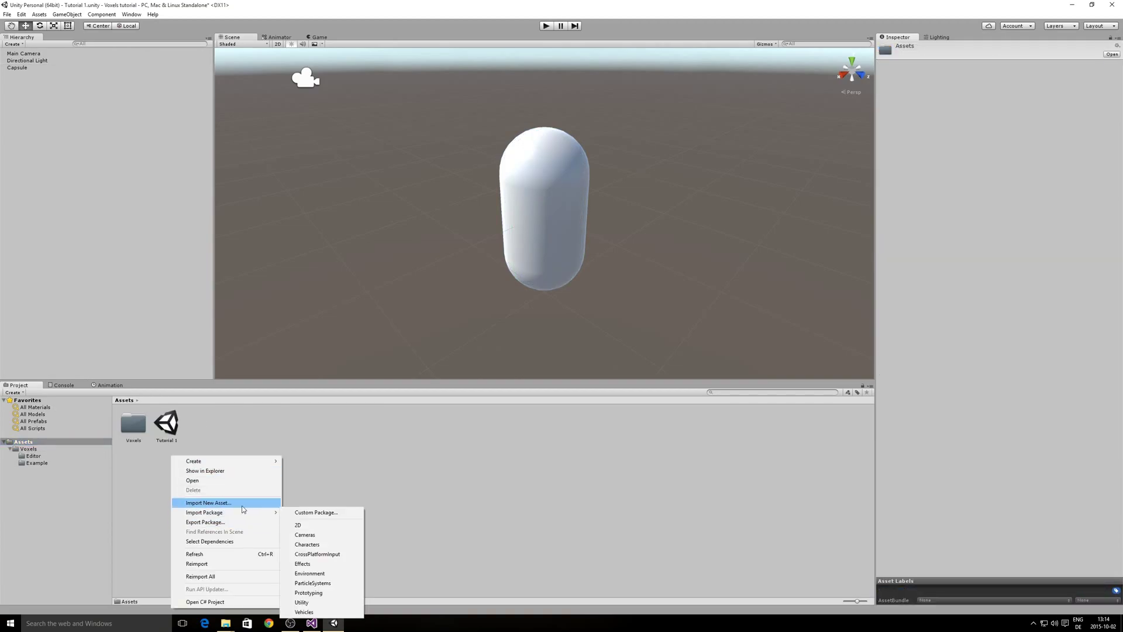
pyautogui.moveTo(244, 462)
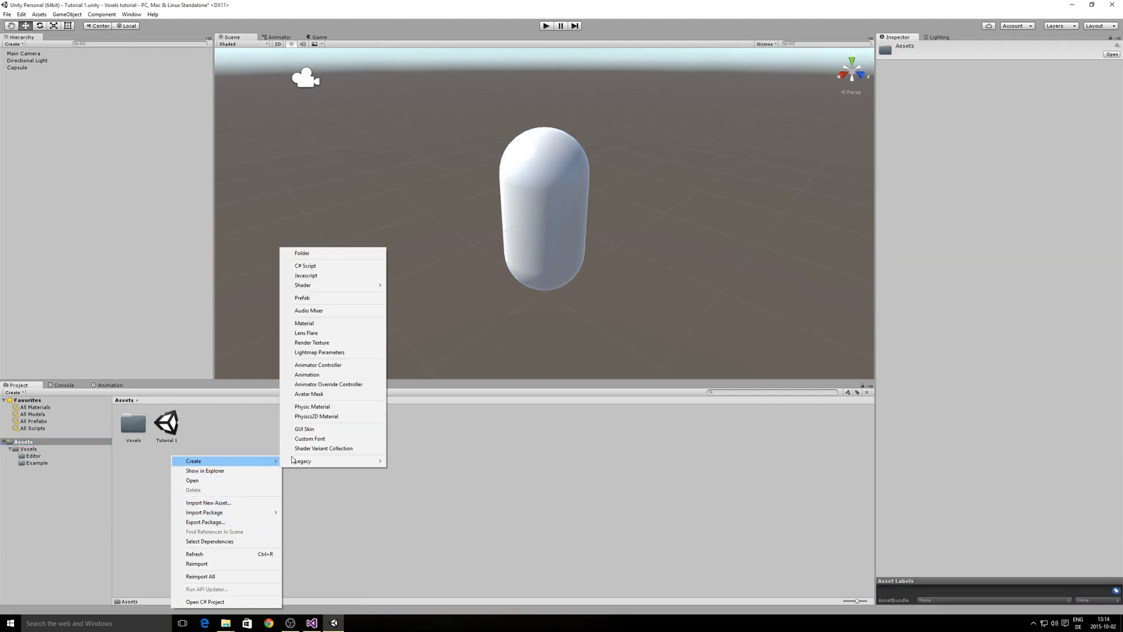
pyautogui.click(308, 323)
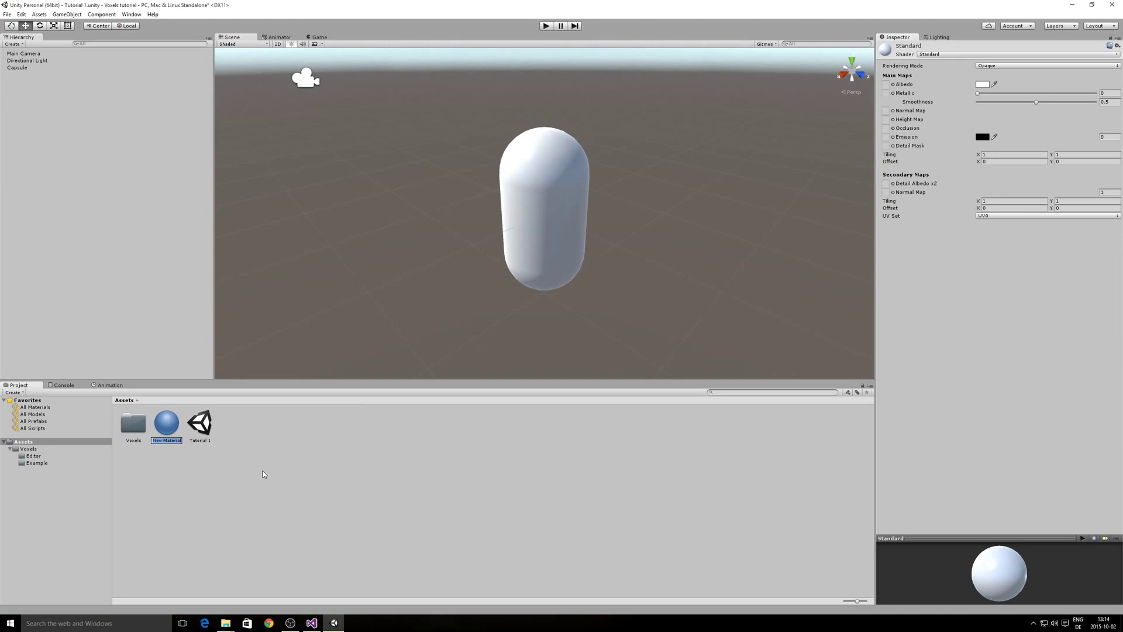
pyautogui.write('Standard')
pyautogui.press('Return')
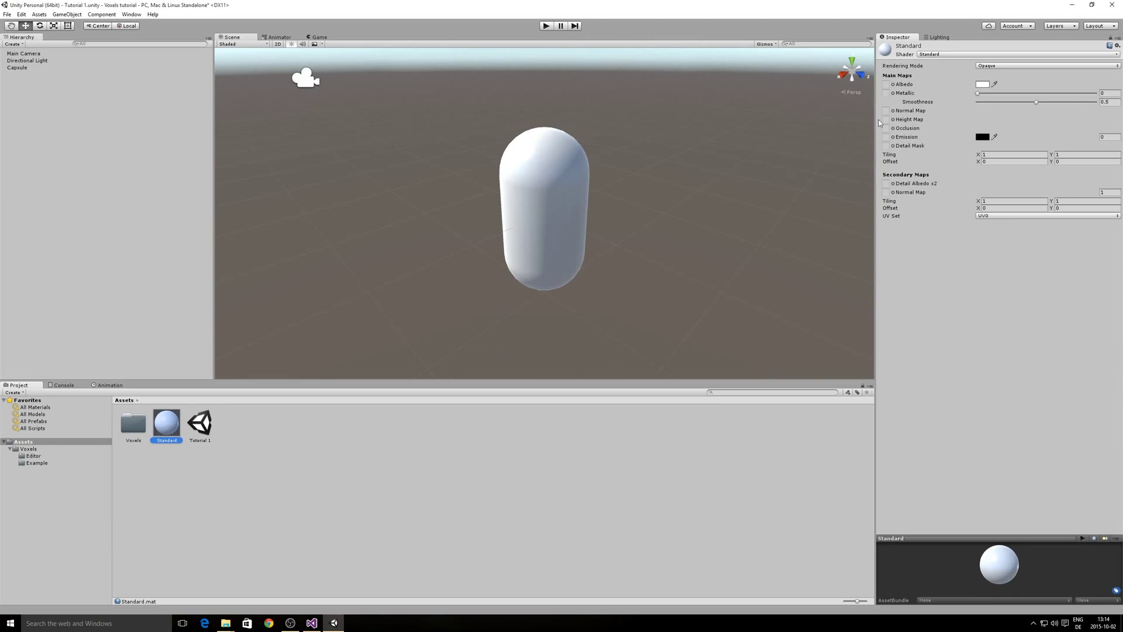
# - Set the Standard material's Smoothness to 0, then select the Capsule
pyautogui.click(1036, 103)
pyautogui.press('Return')
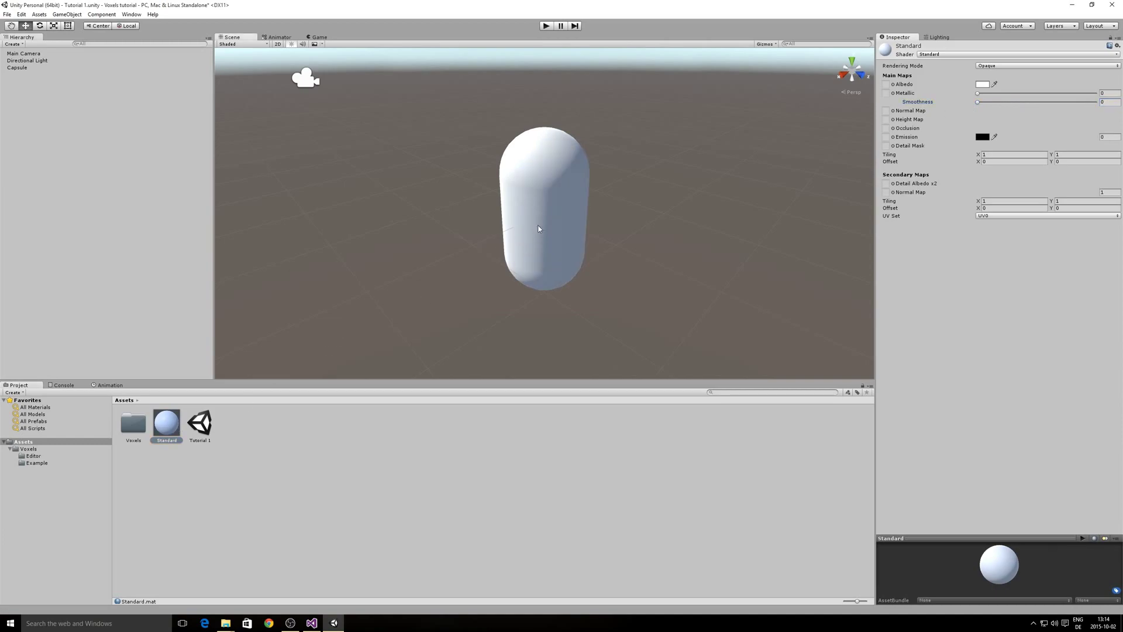
pyautogui.click(18, 68)
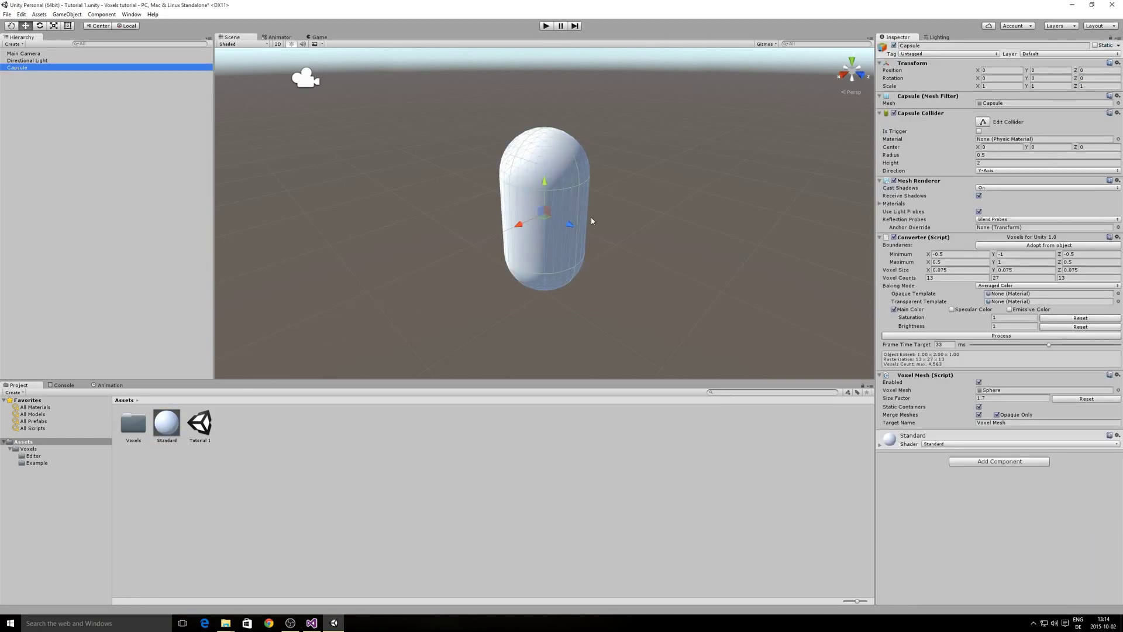
# - Re-voxelize the capsule with the matte material, undo the Voxel Mesh creation, and bring up the Assets Create menu
pyautogui.click(971, 336)
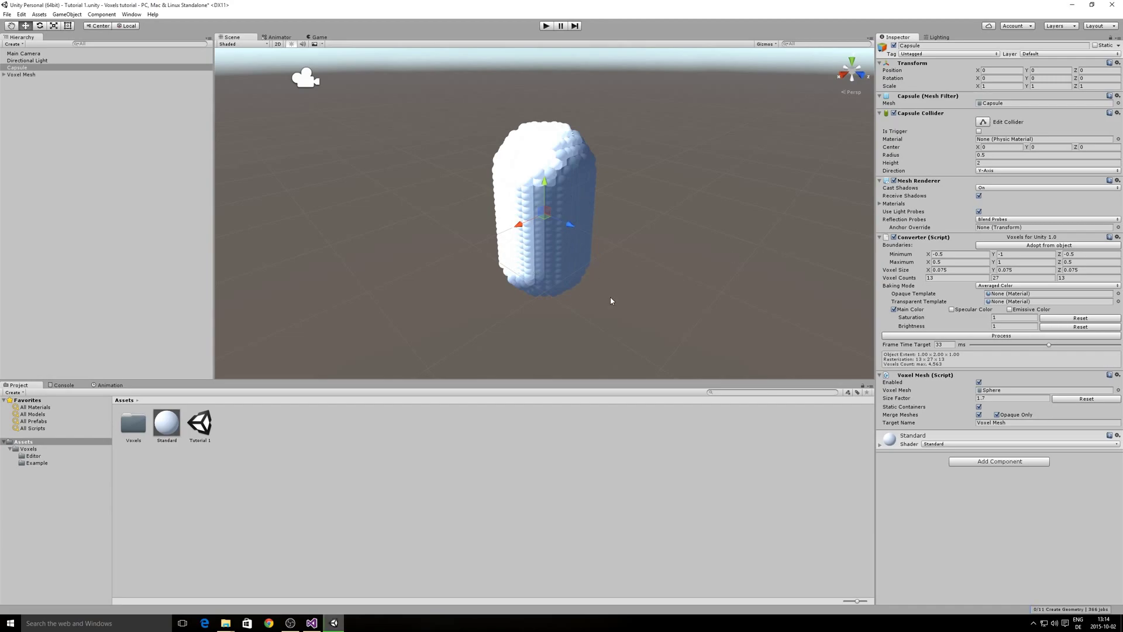
pyautogui.click(23, 14)
pyautogui.click(29, 25)
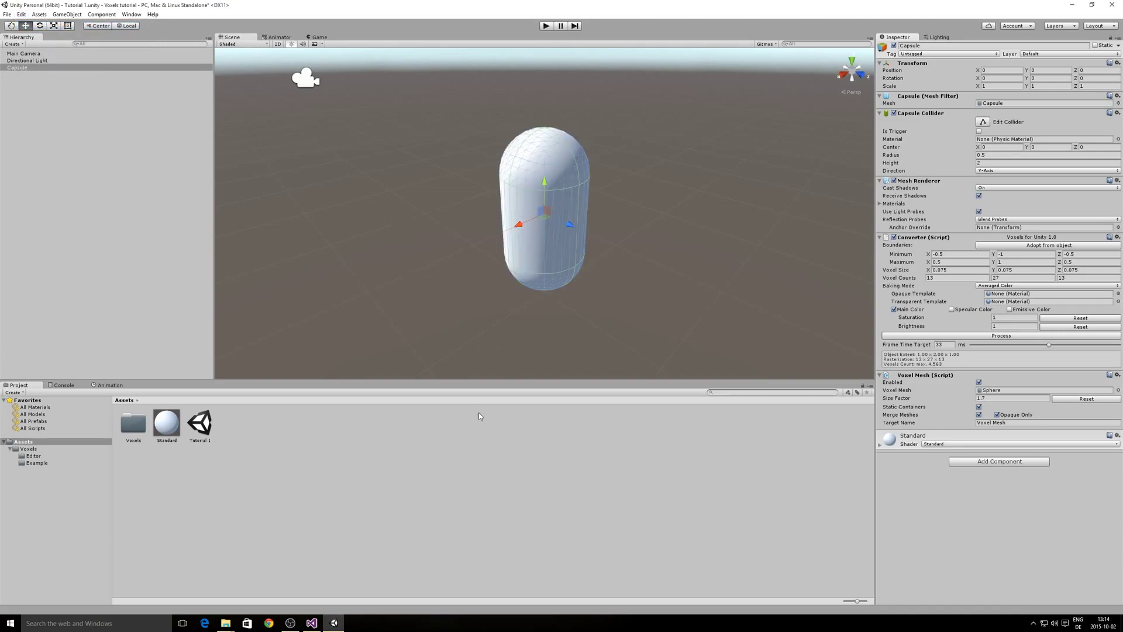
pyautogui.rightClick(236, 443)
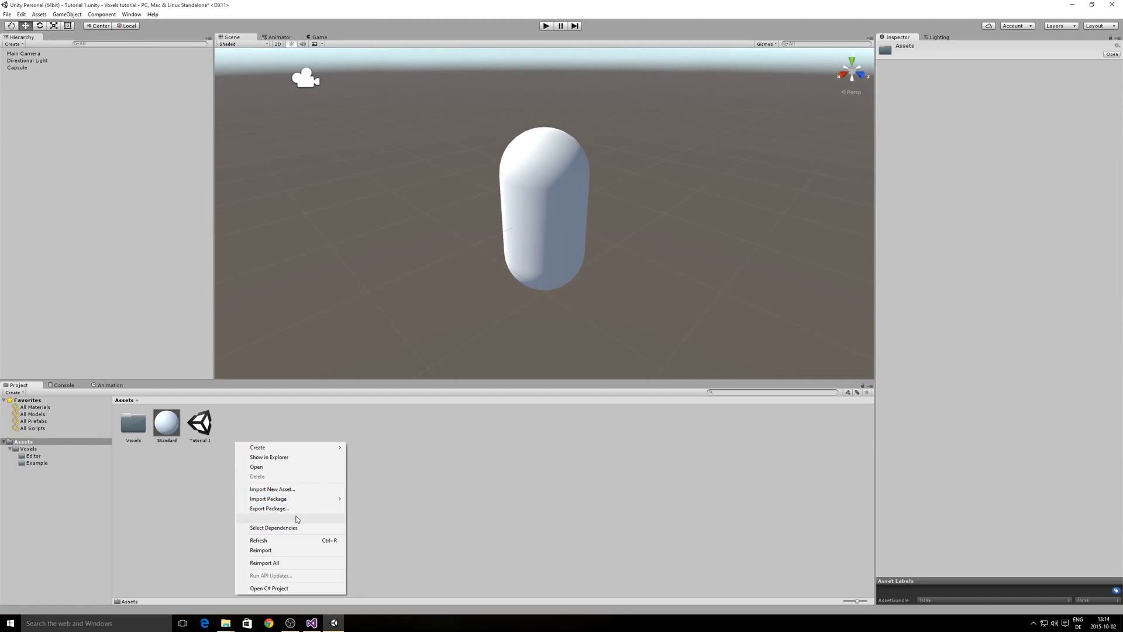
pyautogui.moveTo(293, 447)
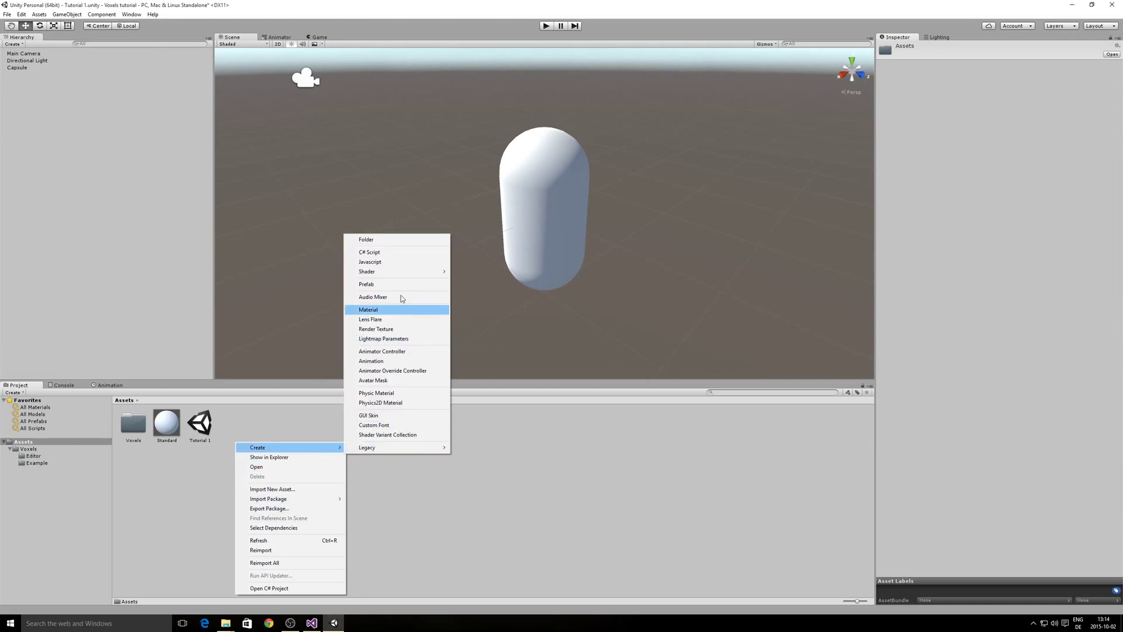
# - Create an Opaque material, set it as the Capsule converter's Opaque Template, and re-voxelize
pyautogui.click(404, 310)
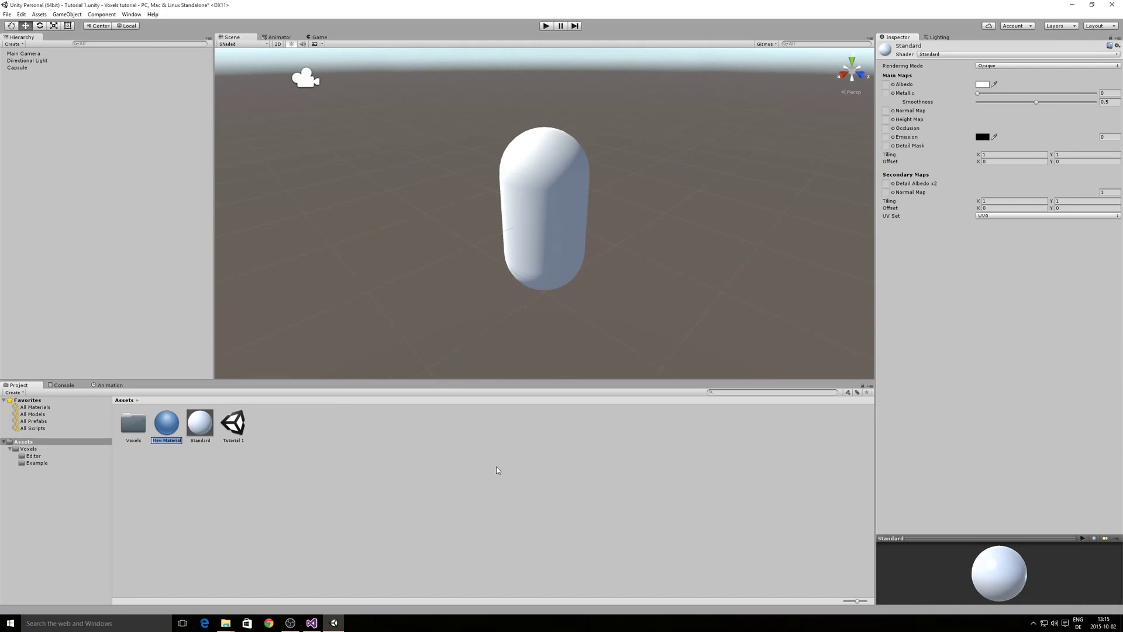
pyautogui.write('Opa')
pyautogui.write('que')
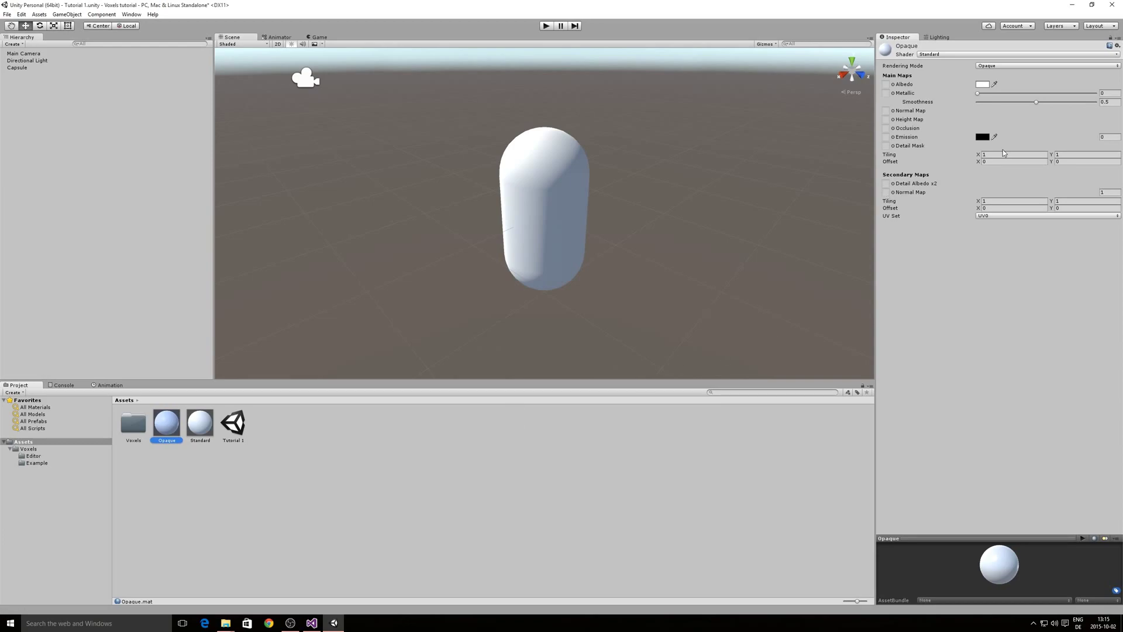
pyautogui.click(28, 70)
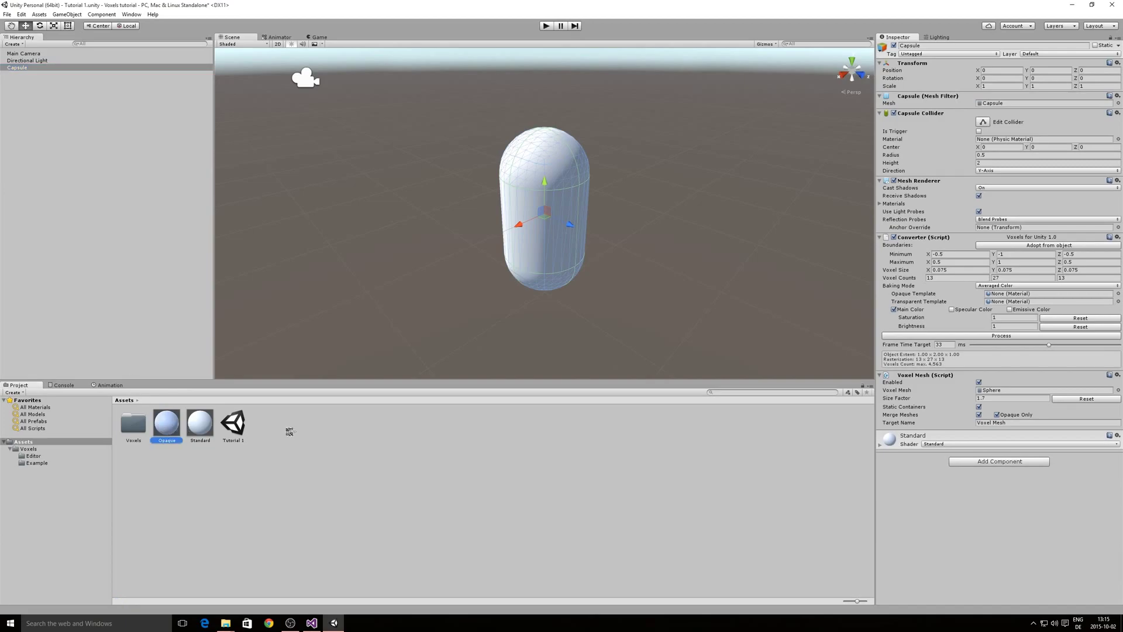
pyautogui.moveTo(289, 432); pyautogui.dragTo(1007, 300)
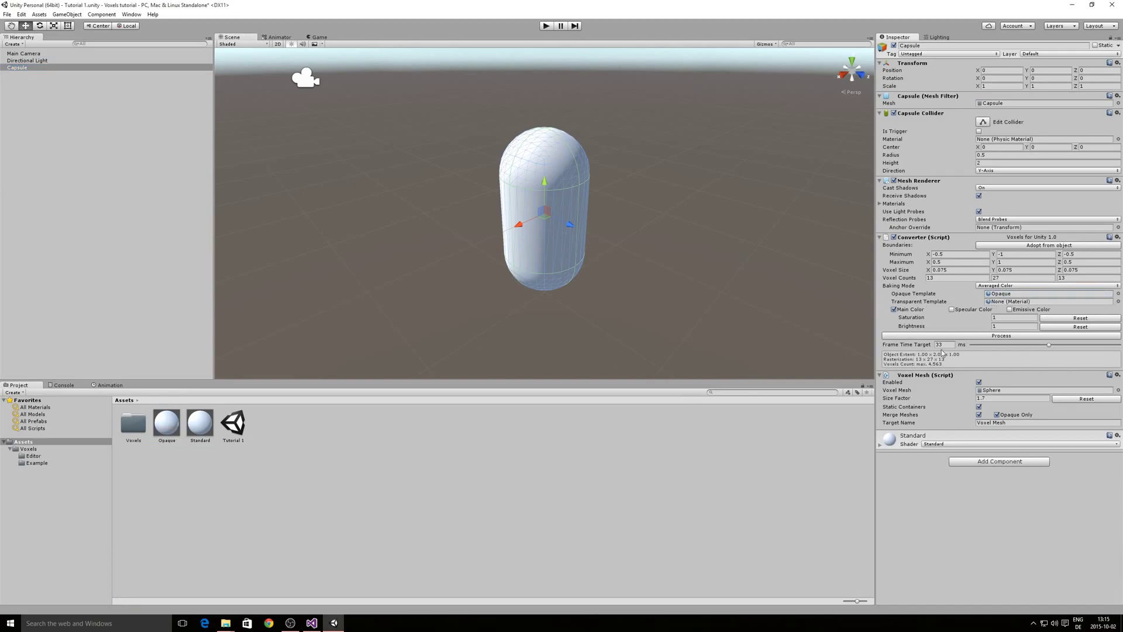
pyautogui.click(960, 337)
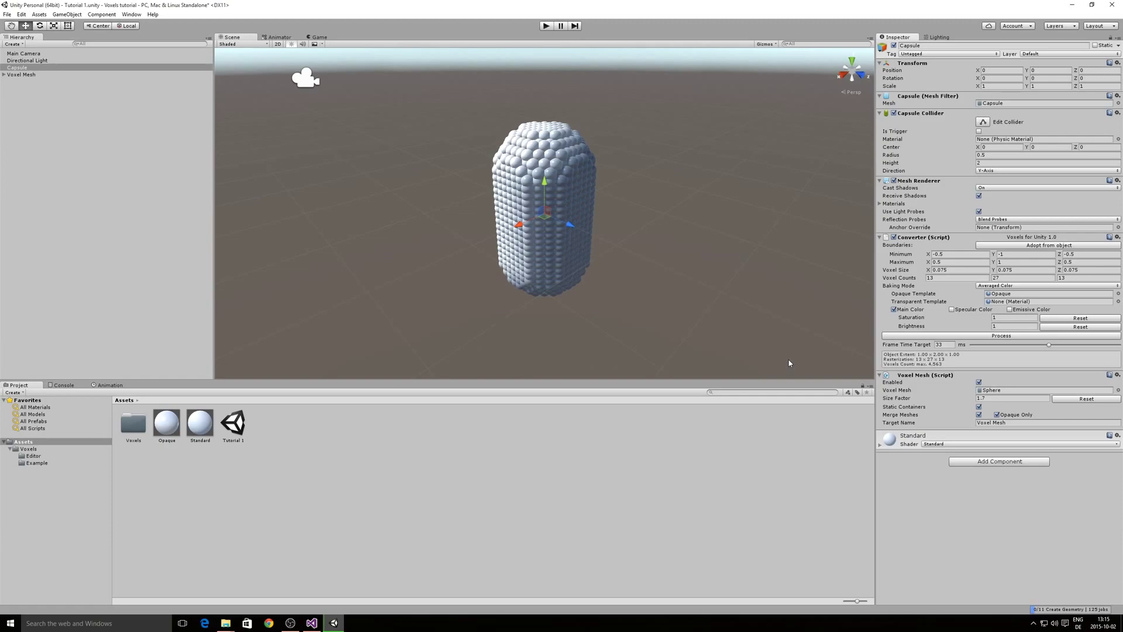
# - Swing the Directional Light's Y rotation to test shading, settle on 312.8, then select Standard
pyautogui.click(55, 60)
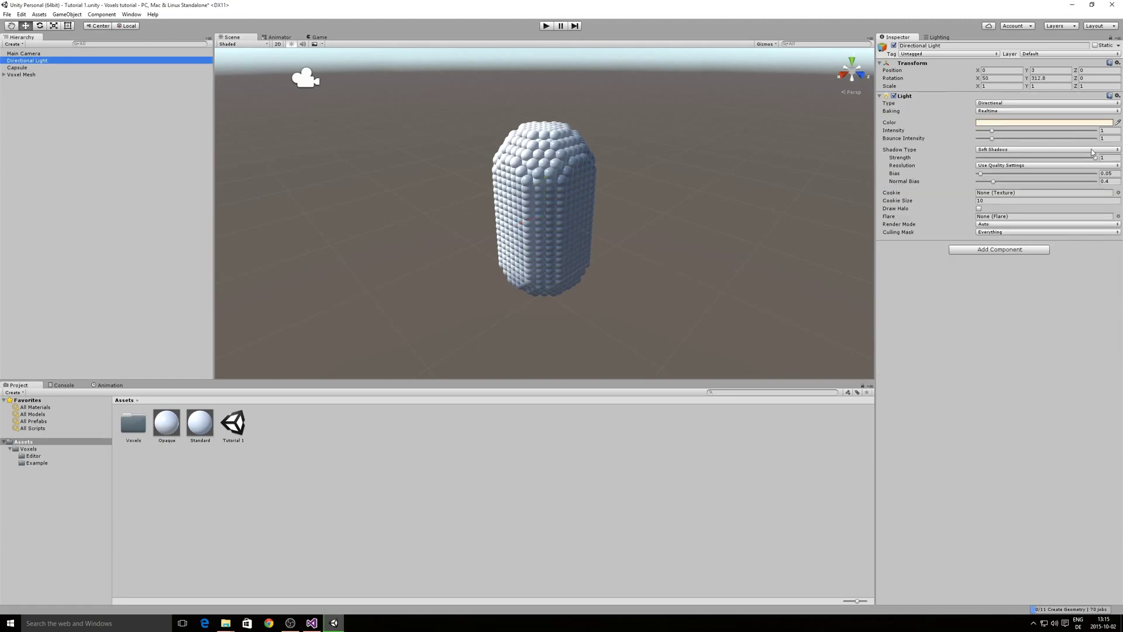
pyautogui.moveTo(1028, 78); pyautogui.dragTo(1023, 79)
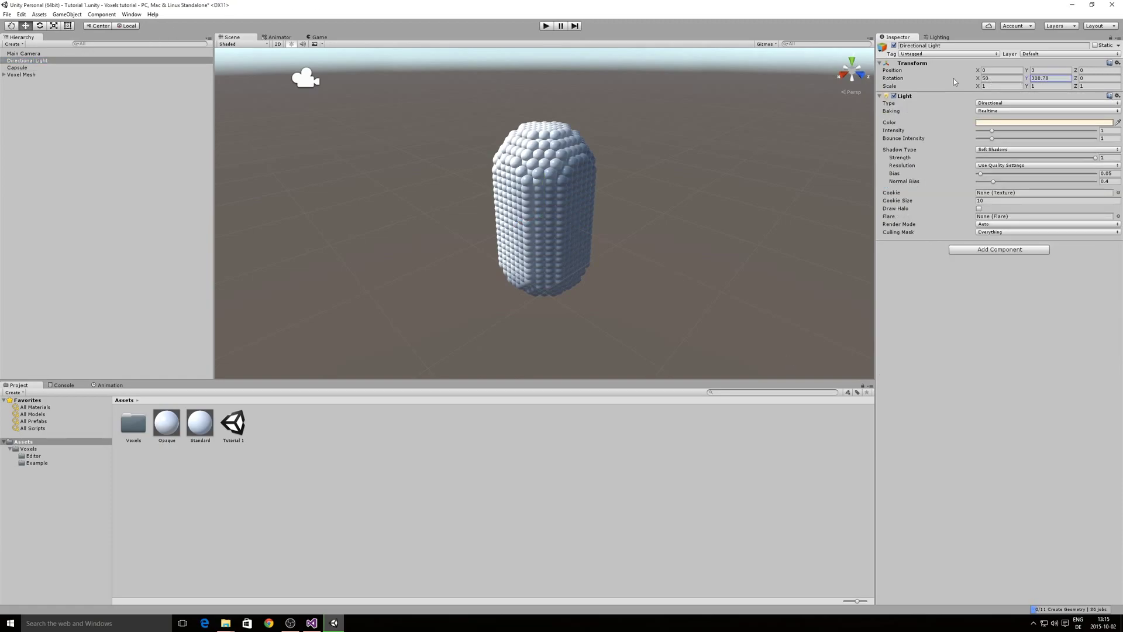
pyautogui.moveTo(914, 80); pyautogui.dragTo(604, 94)
pyautogui.moveTo(387, 92); pyautogui.dragTo(291, 94)
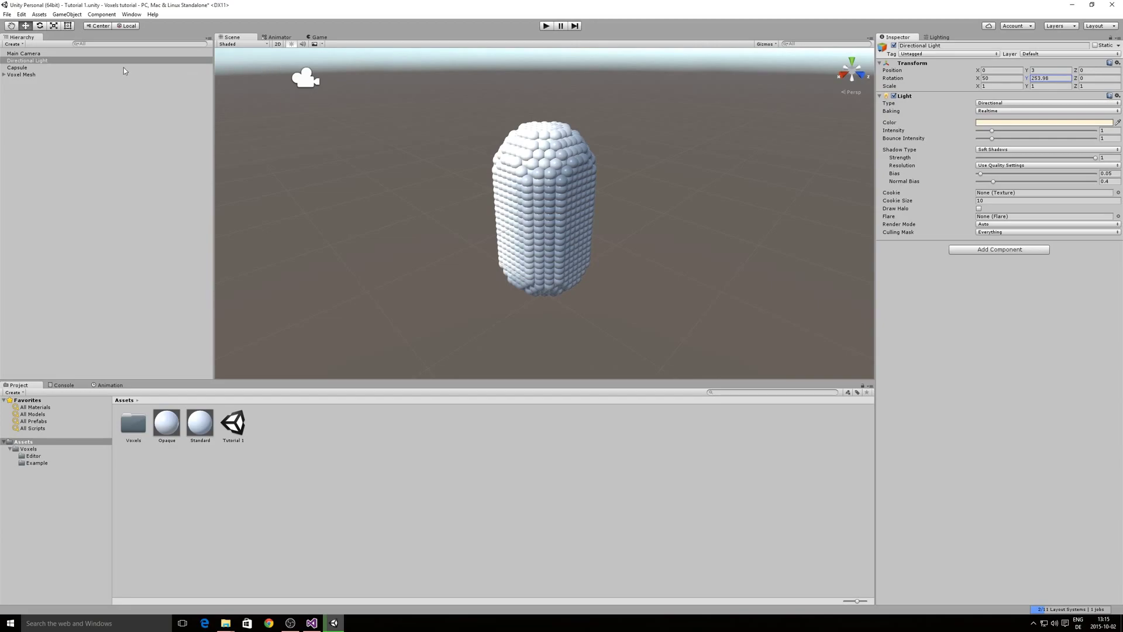
pyautogui.moveTo(50, 70); pyautogui.dragTo(1103, 74)
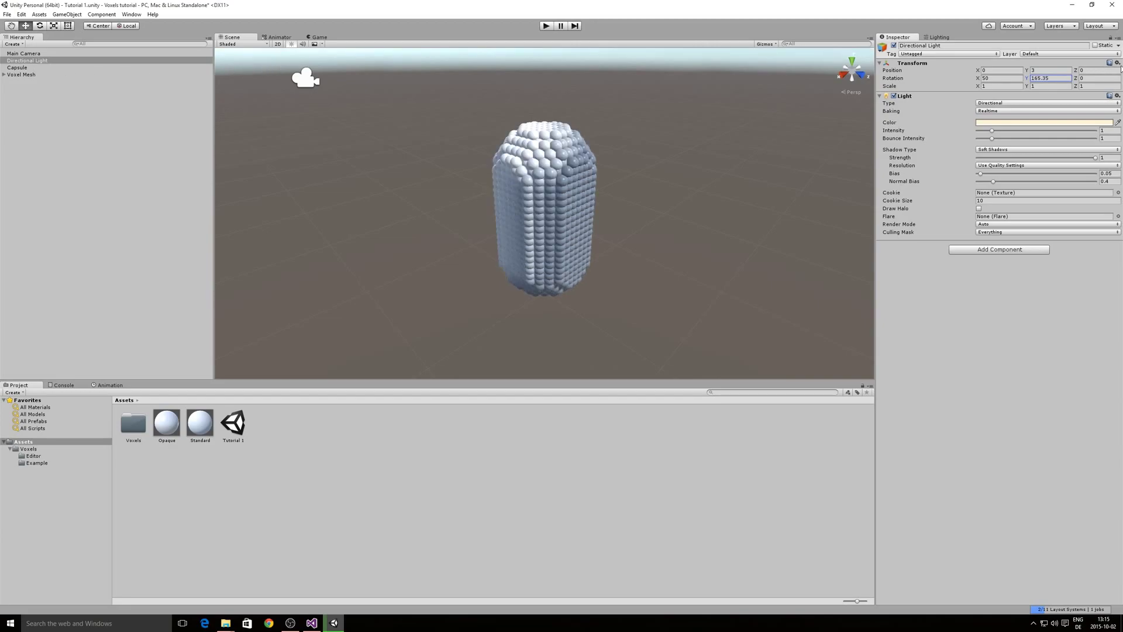
pyautogui.moveTo(996, 82); pyautogui.dragTo(594, 108)
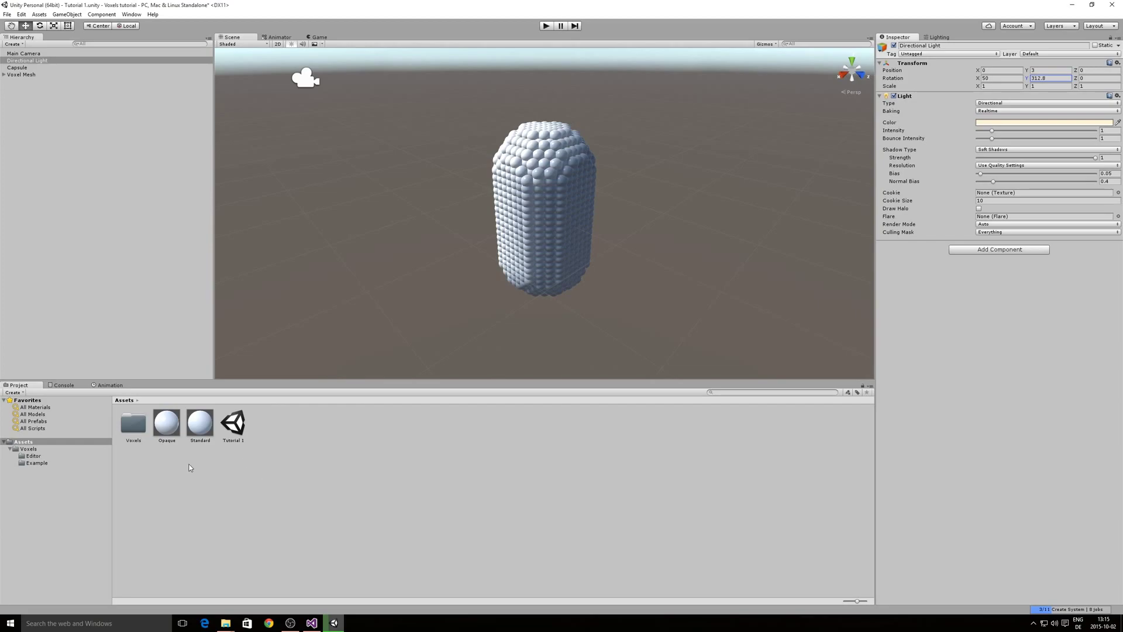
pyautogui.click(199, 427)
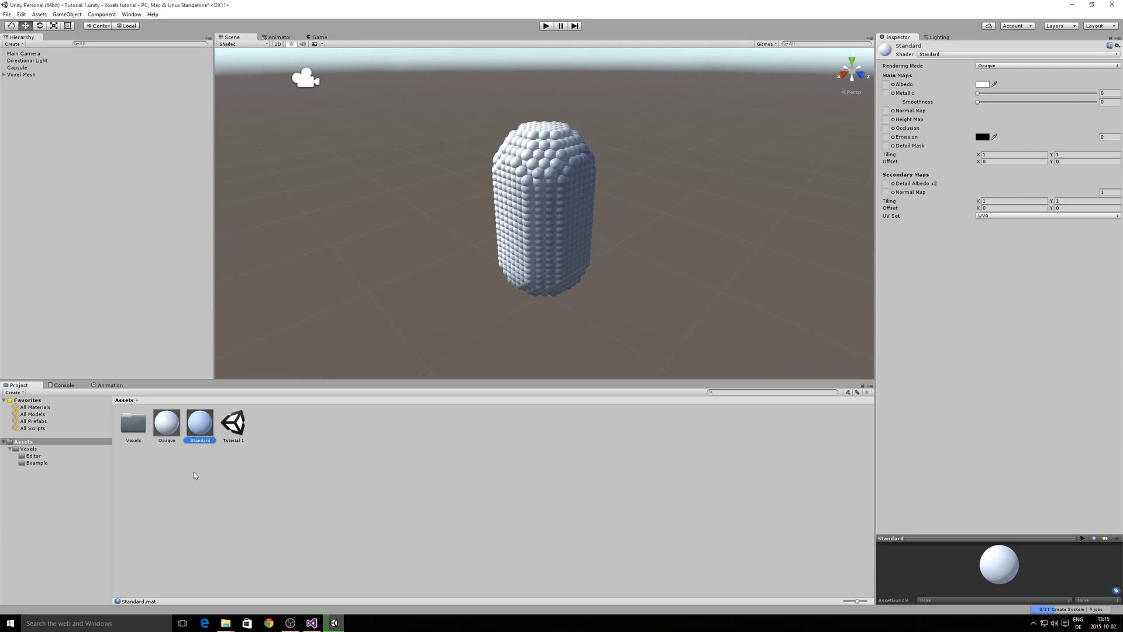
# - Give the Standard material a black albedo and a white emission colour
pyautogui.click(988, 86)
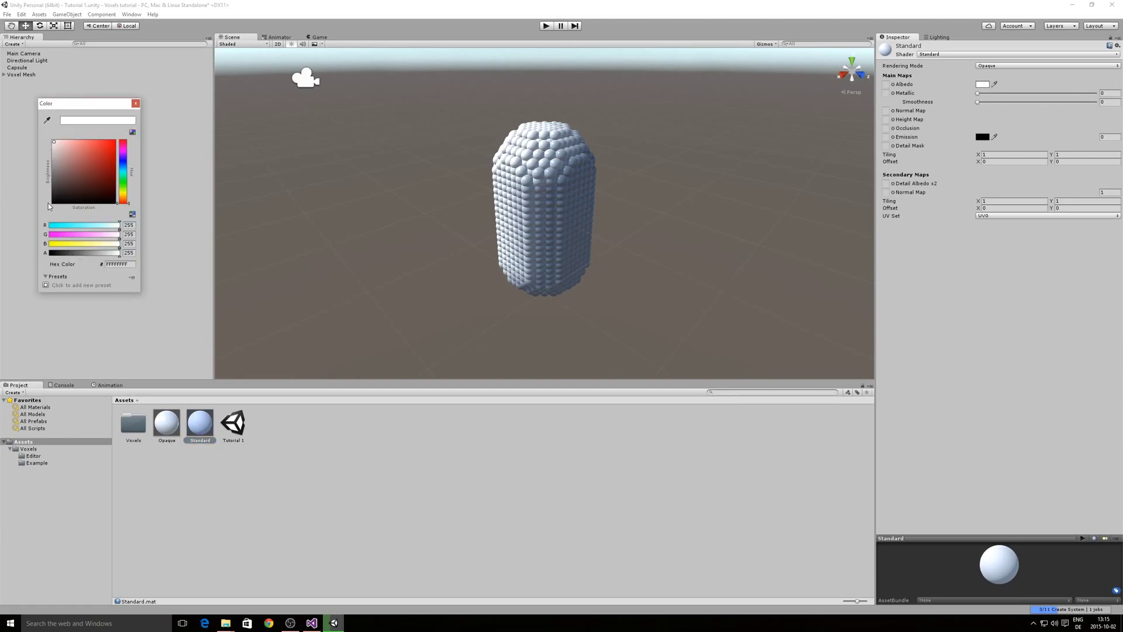
pyautogui.click(49, 203)
pyautogui.click(136, 104)
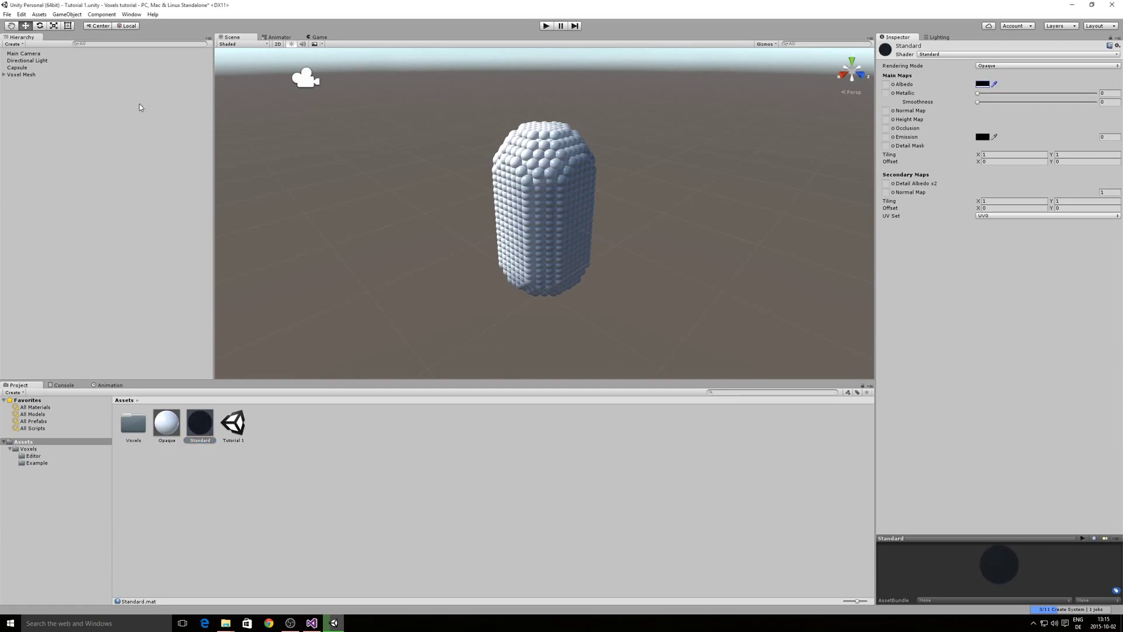
pyautogui.click(983, 137)
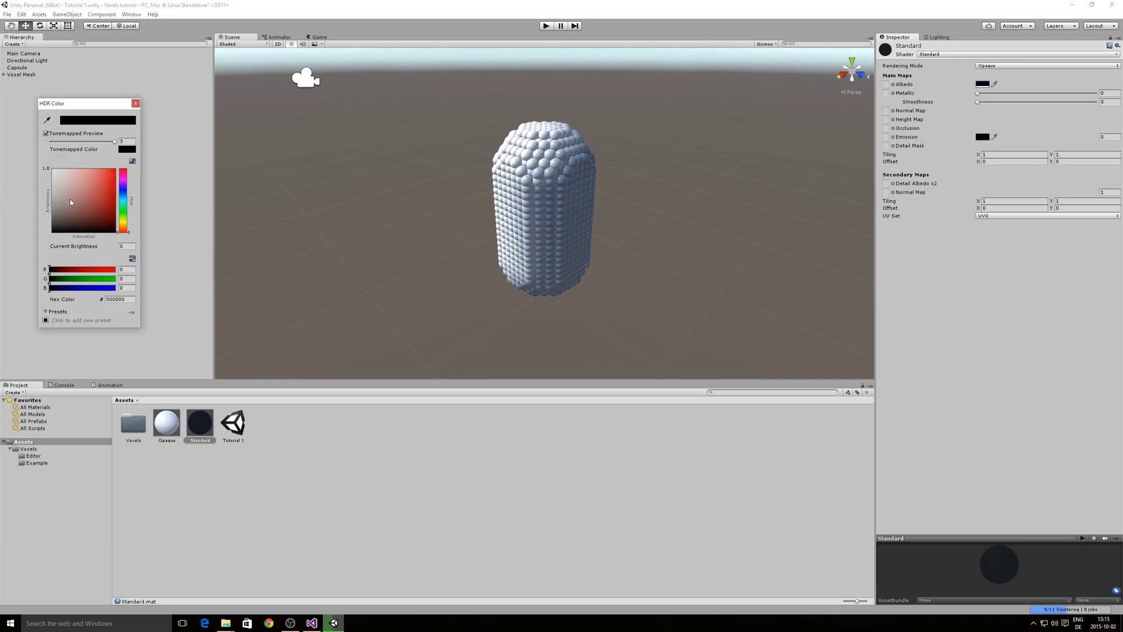
pyautogui.moveTo(71, 202); pyautogui.dragTo(35, 151)
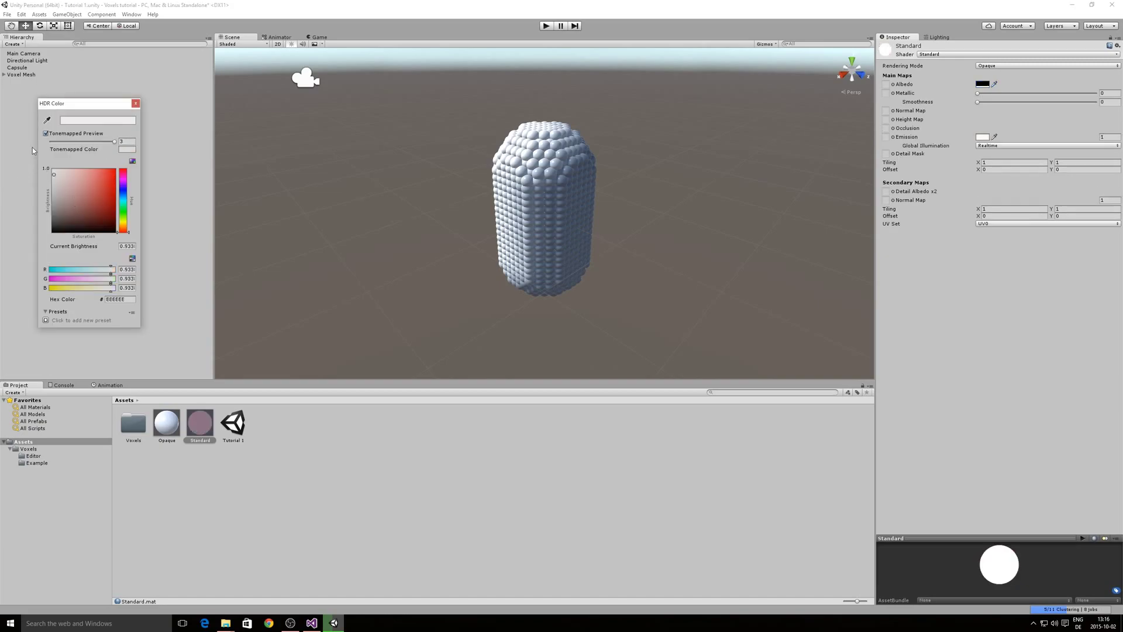
pyautogui.click(136, 103)
# - Delete the Voxel Mesh and re-voxelize the Capsule
pyautogui.rightClick(24, 75)
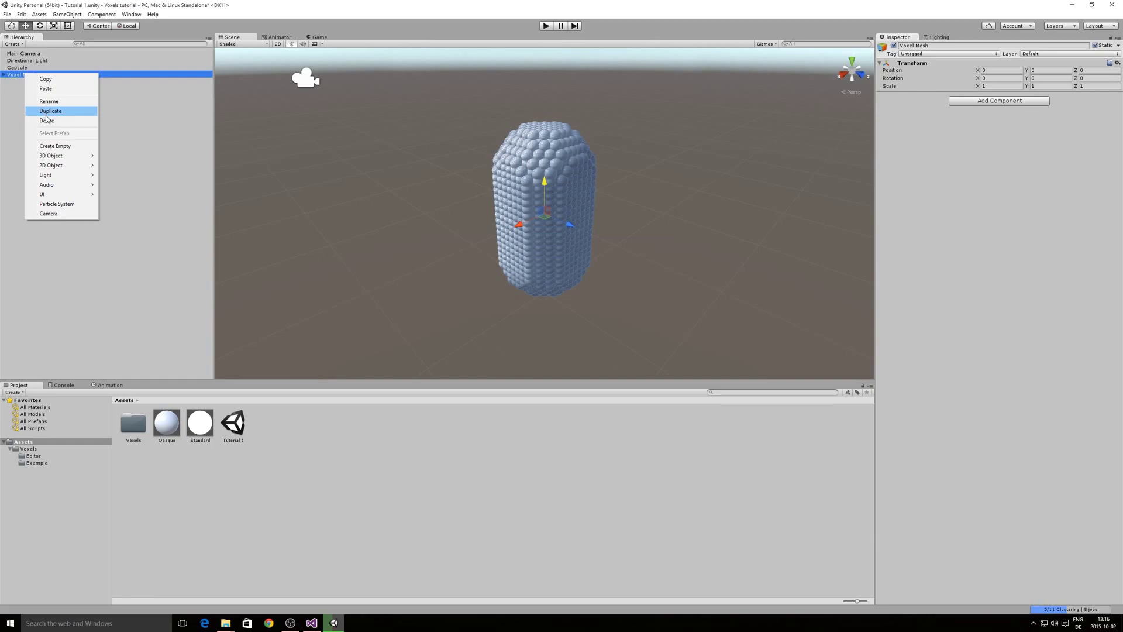
pyautogui.click(46, 120)
pyautogui.click(117, 67)
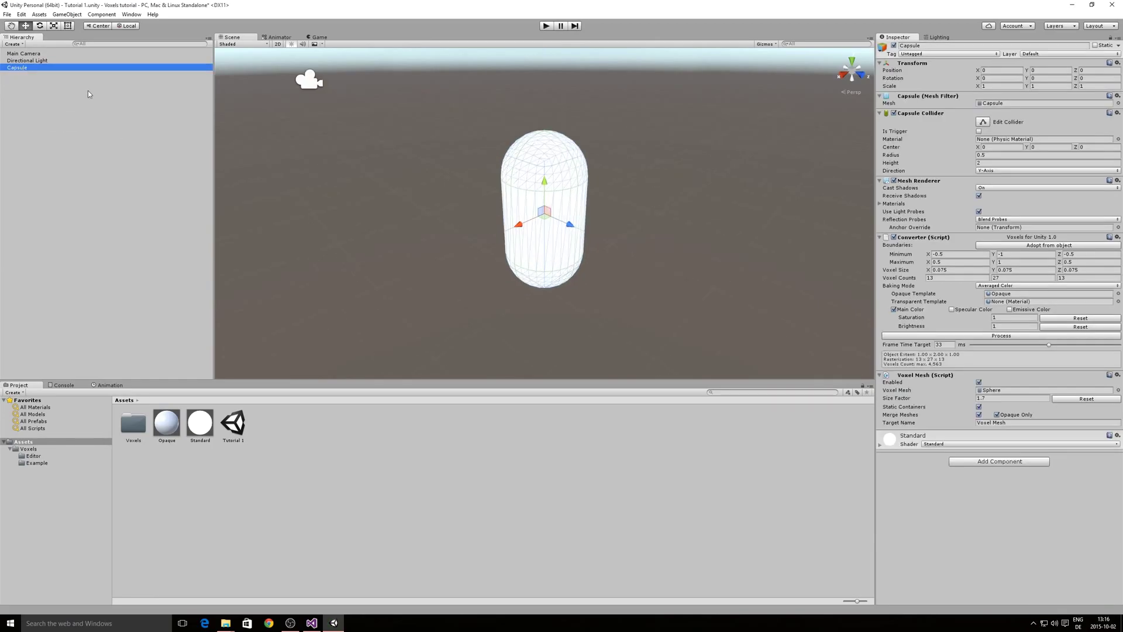
pyautogui.click(975, 336)
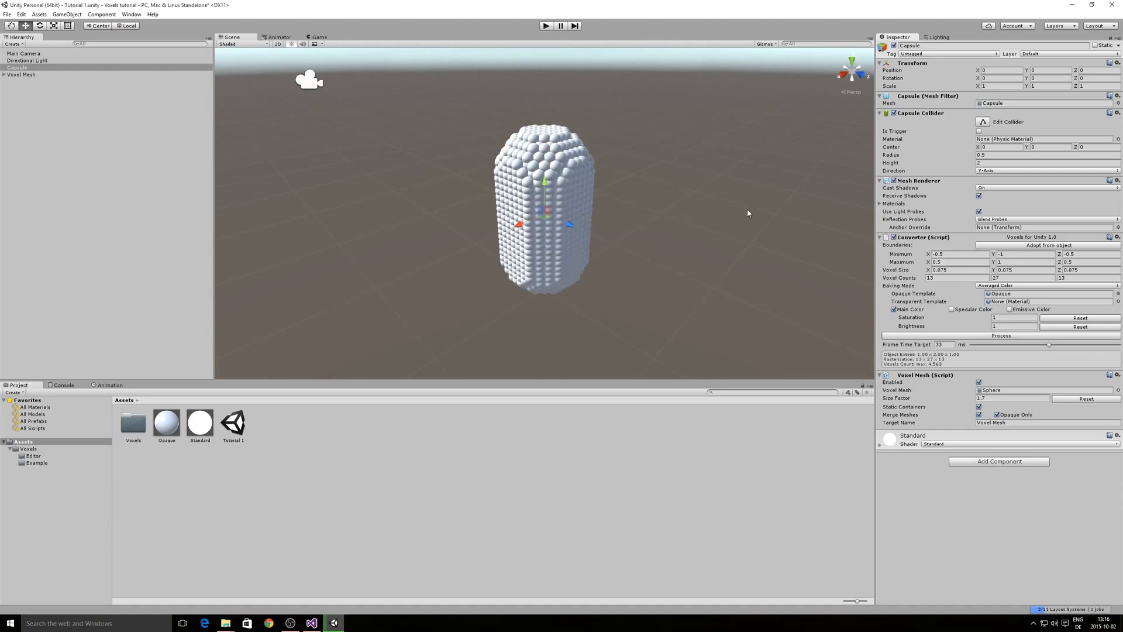
# - Rotate the Directional Light to a Y rotation of -407.2
pyautogui.click(28, 60)
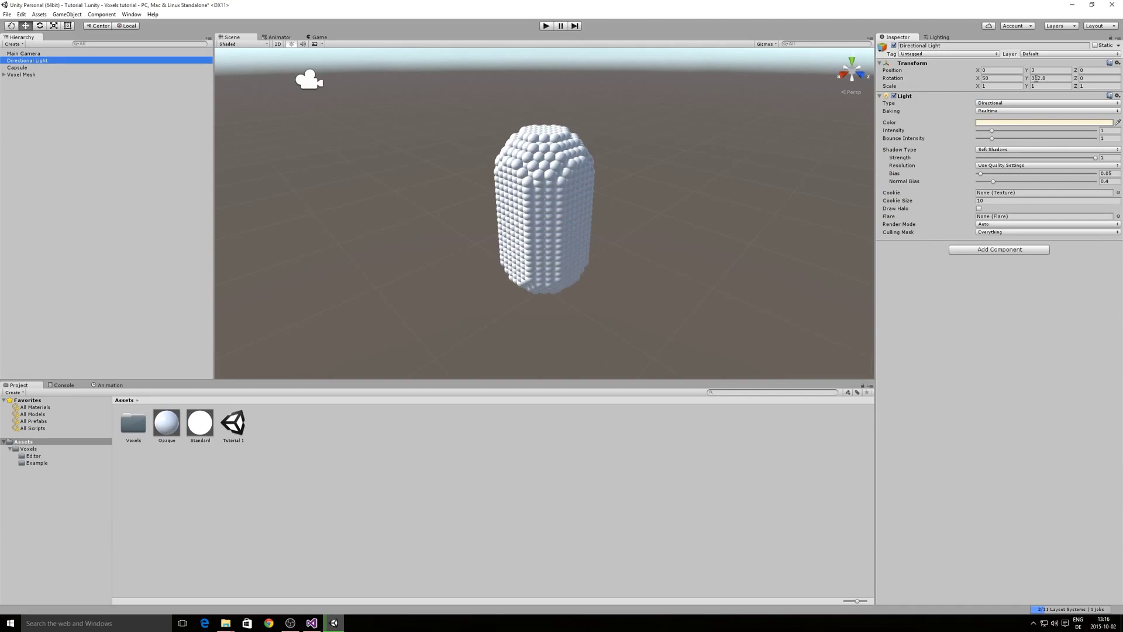
pyautogui.moveTo(1031, 81); pyautogui.dragTo(574, 82)
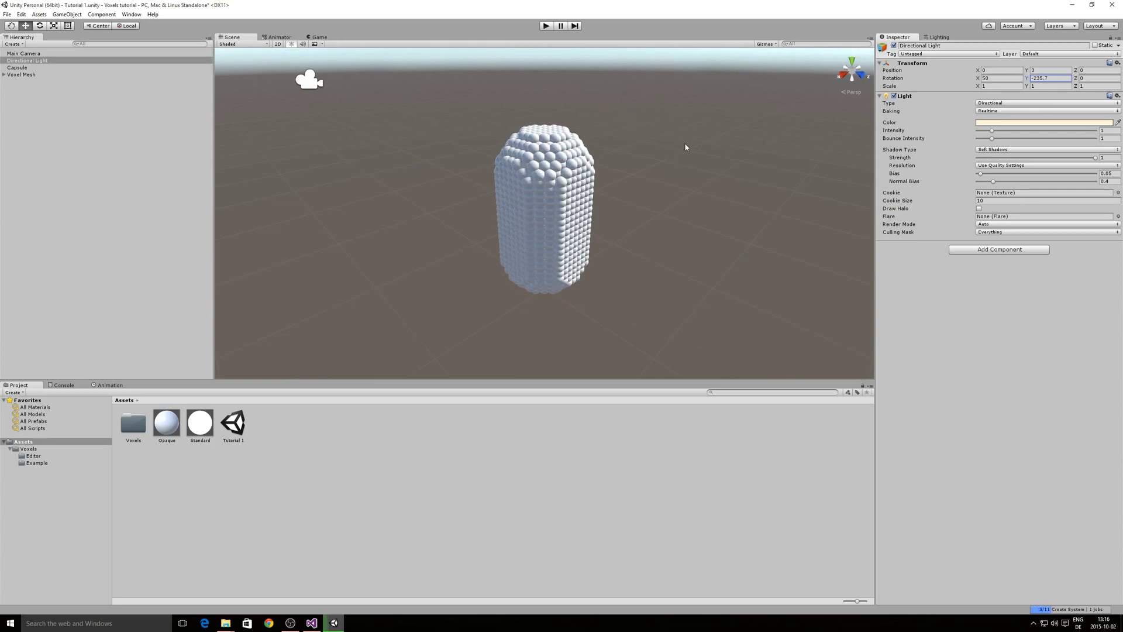
pyautogui.moveTo(686, 147); pyautogui.dragTo(686, 148)
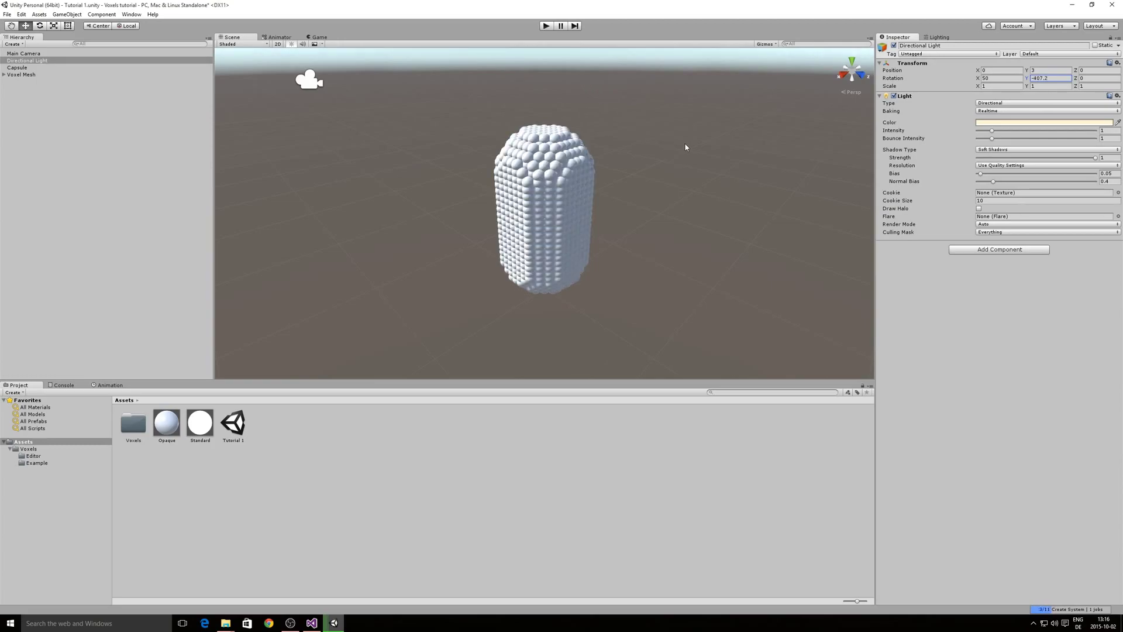
# - Delete the Voxel Mesh and give Standard a black emission and a white albedo
pyautogui.rightClick(41, 73)
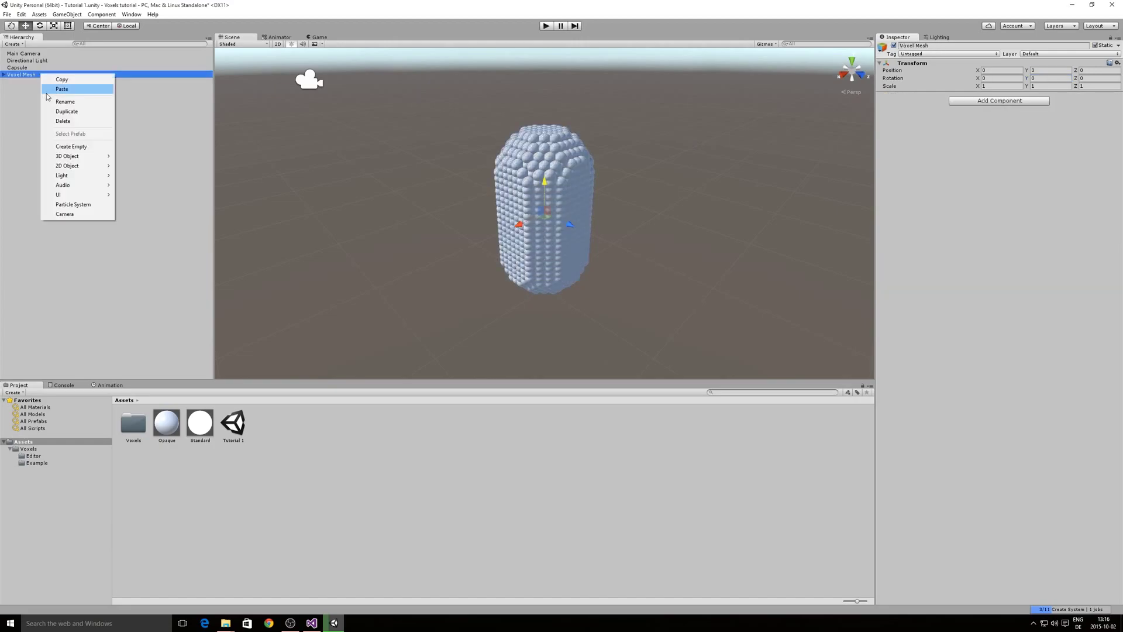
pyautogui.click(64, 121)
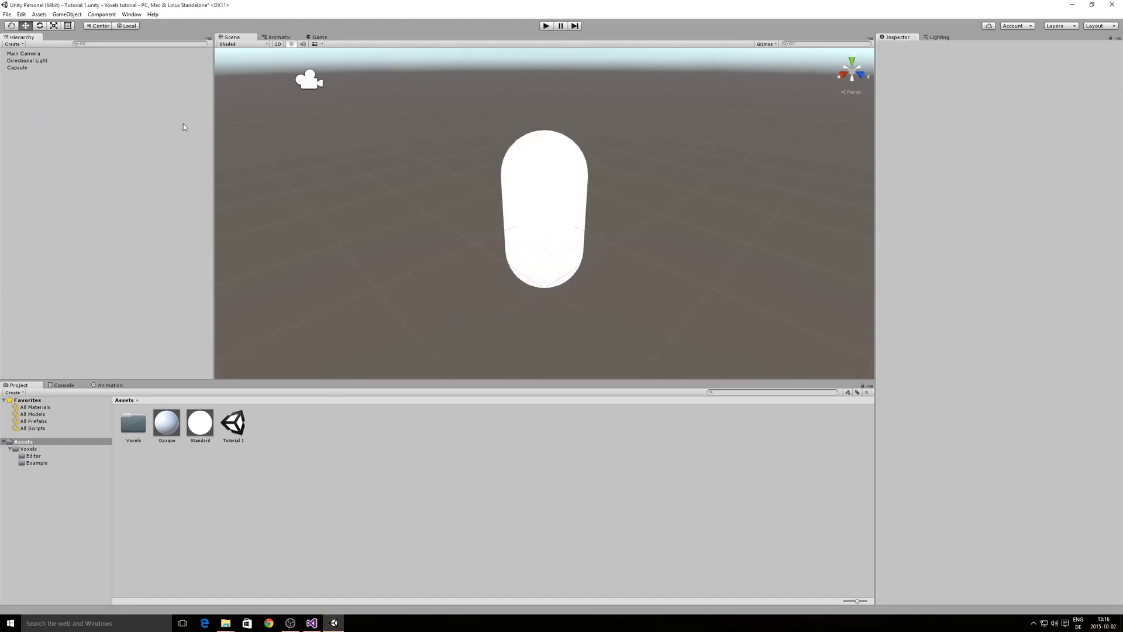
pyautogui.click(200, 433)
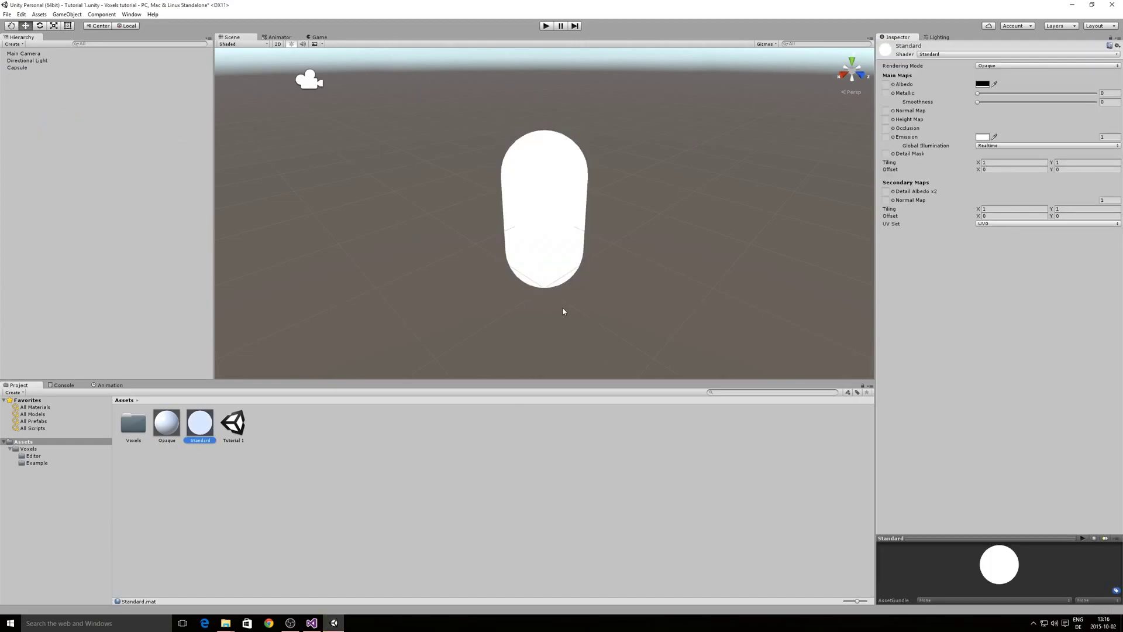
pyautogui.click(982, 137)
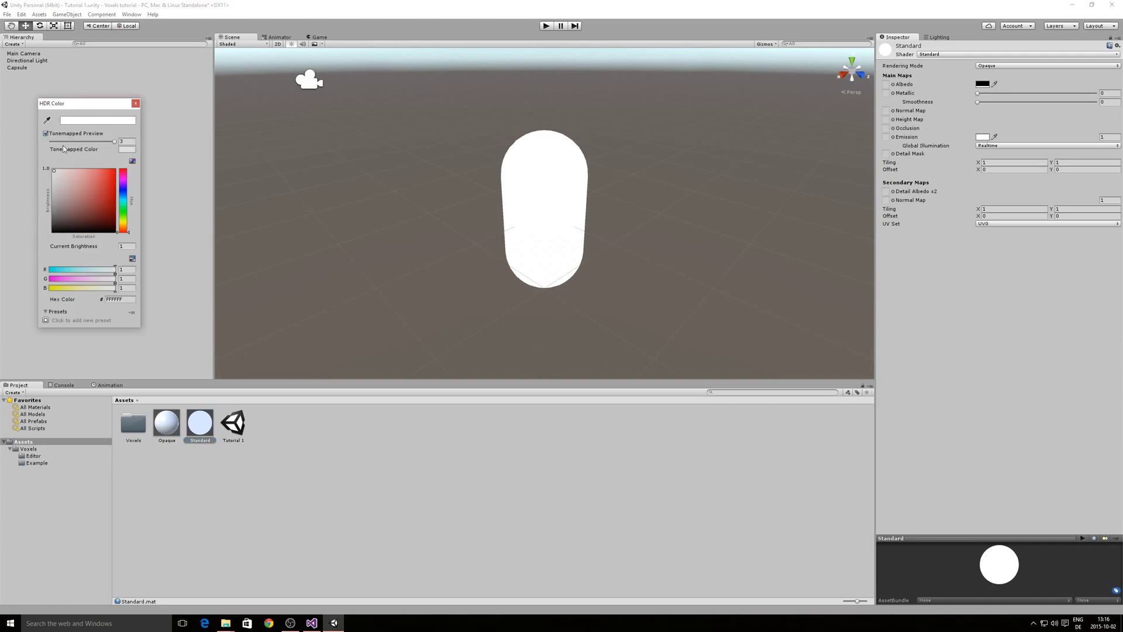
pyautogui.moveTo(60, 188); pyautogui.dragTo(45, 244)
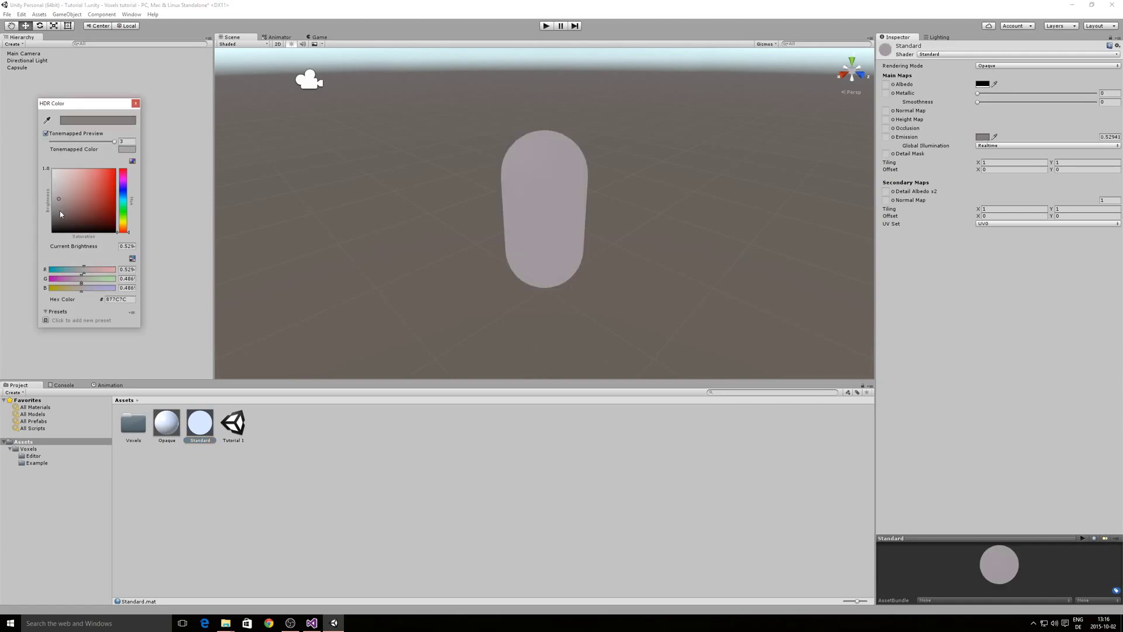
pyautogui.click(135, 103)
pyautogui.click(982, 84)
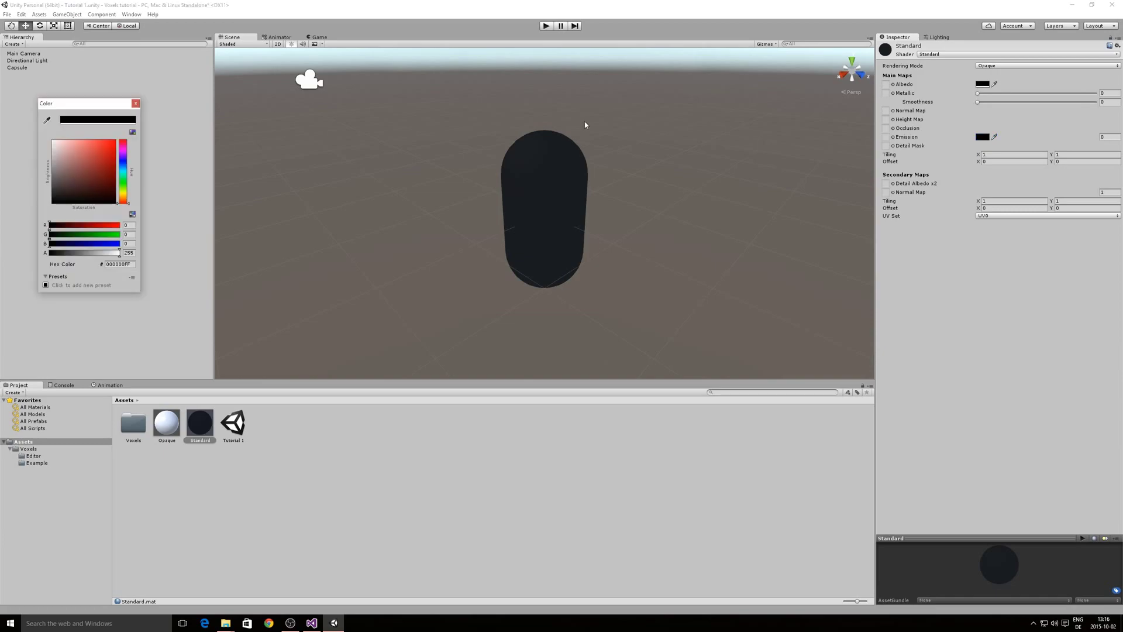
pyautogui.click(99, 165)
pyautogui.moveTo(82, 159); pyautogui.dragTo(23, 122)
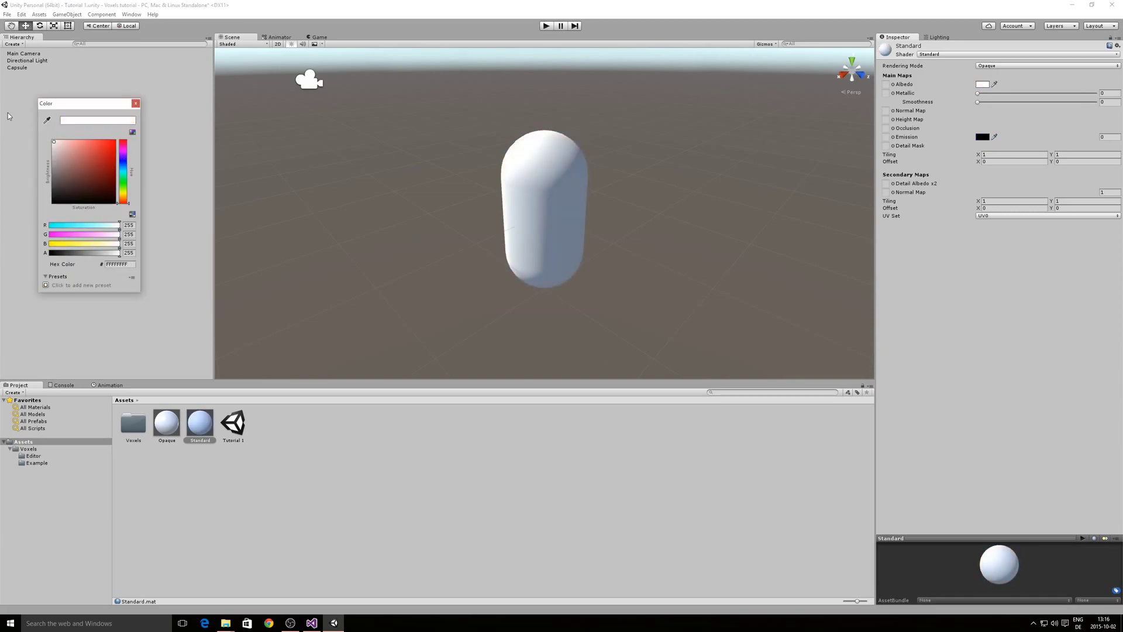
pyautogui.click(147, 173)
# - Set Opaque to Smoothness 0, black albedo and white emission, then select the Capsule
pyautogui.click(166, 423)
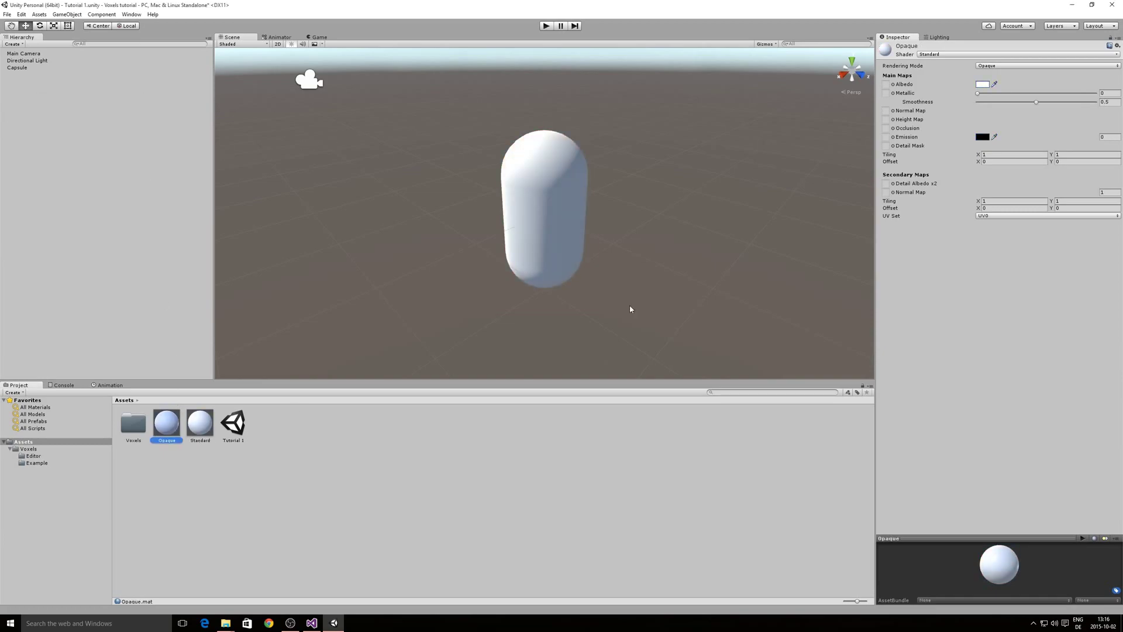
pyautogui.moveTo(1042, 101); pyautogui.dragTo(977, 102)
pyautogui.click(982, 85)
pyautogui.moveTo(73, 170); pyautogui.dragTo(27, 233)
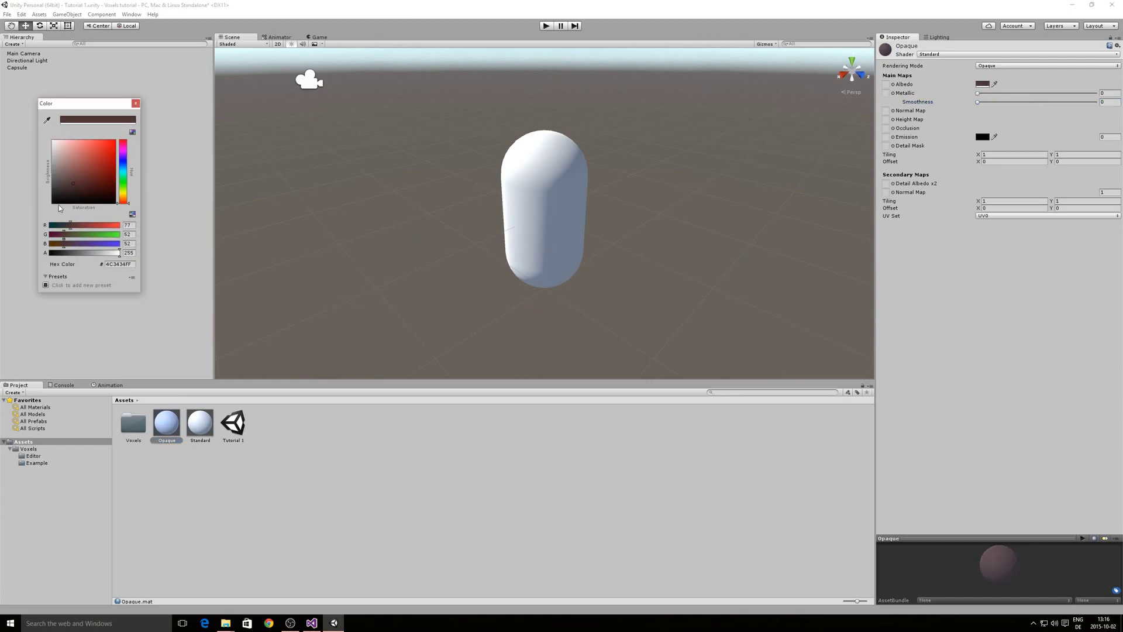
pyautogui.click(135, 103)
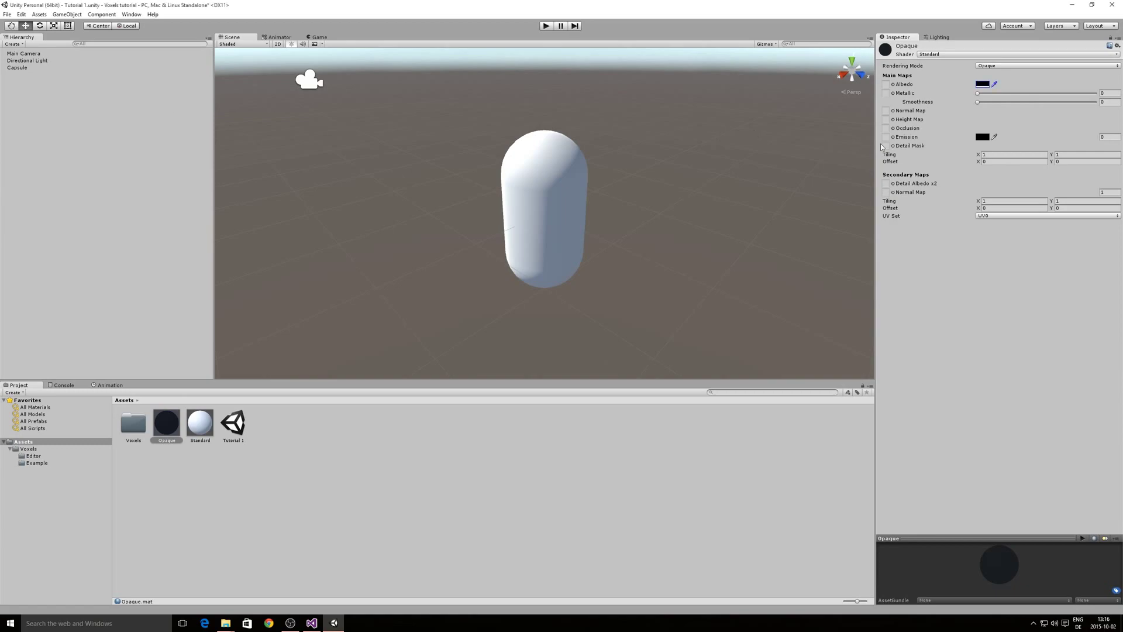
pyautogui.click(984, 136)
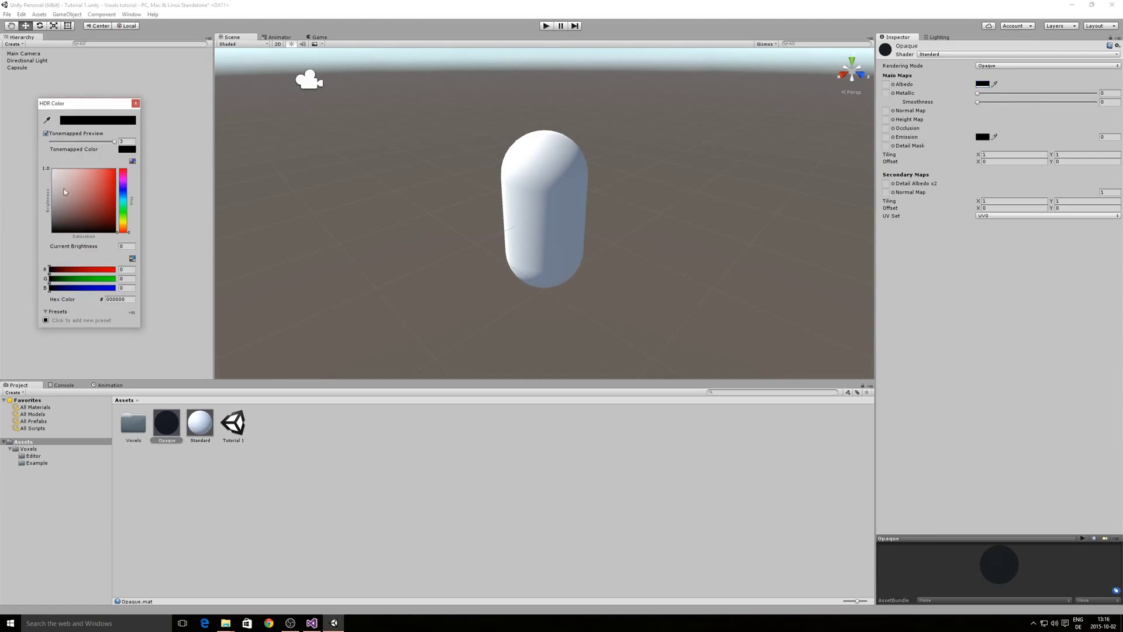
pyautogui.moveTo(65, 188); pyautogui.dragTo(40, 156)
pyautogui.click(136, 103)
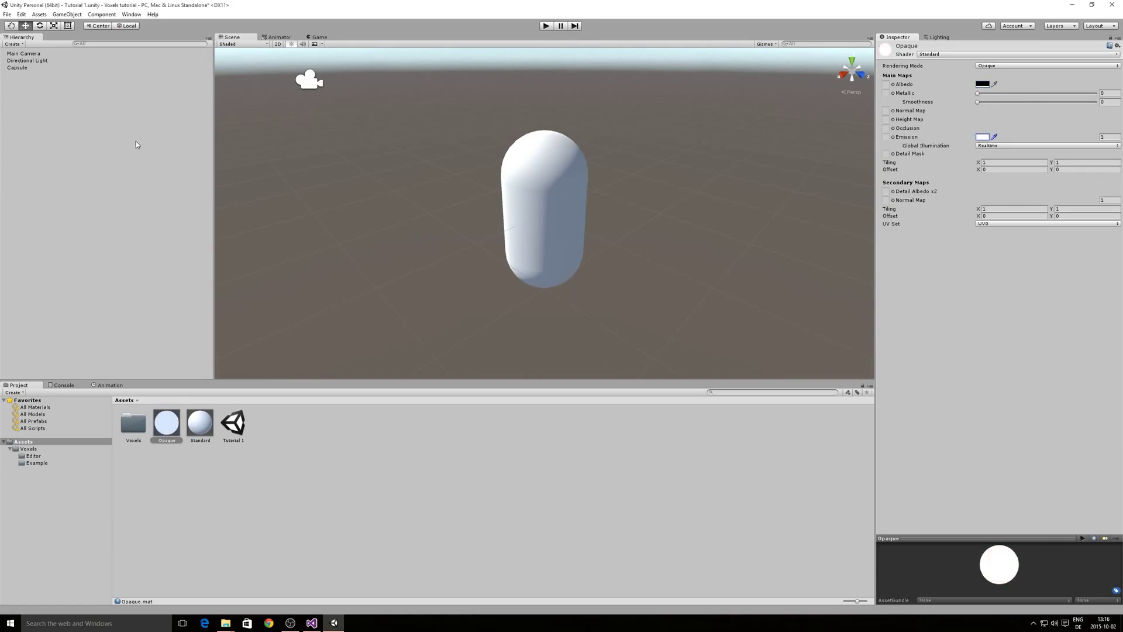
pyautogui.click(27, 68)
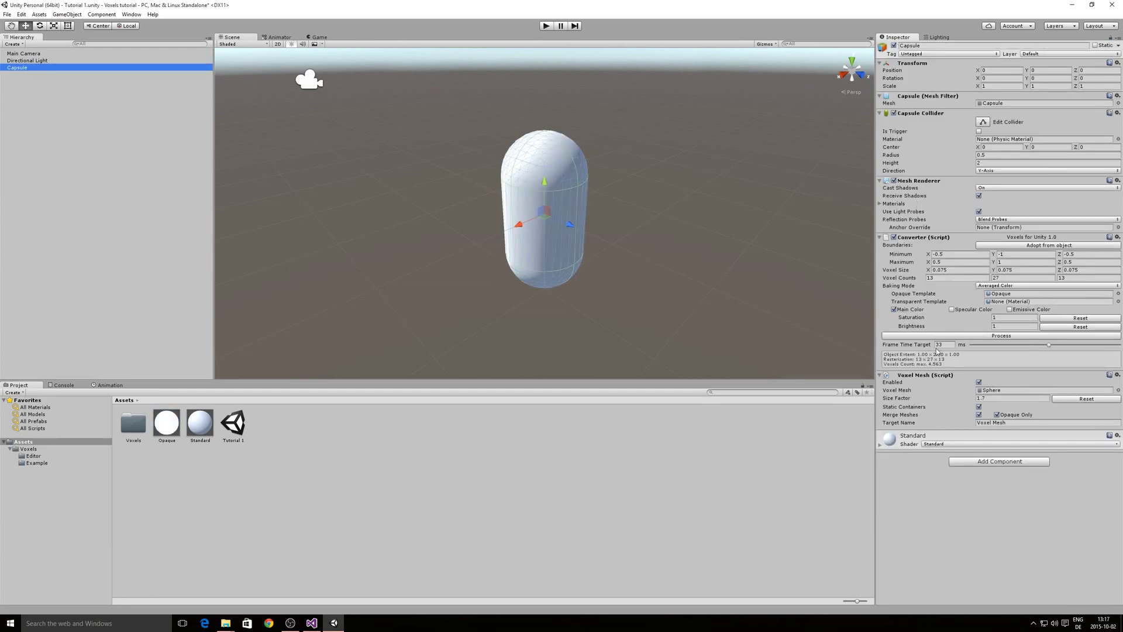
# - Switch the Converter from baking Main Color to Emissive Color and re-voxelize the capsule
pyautogui.click(902, 310)
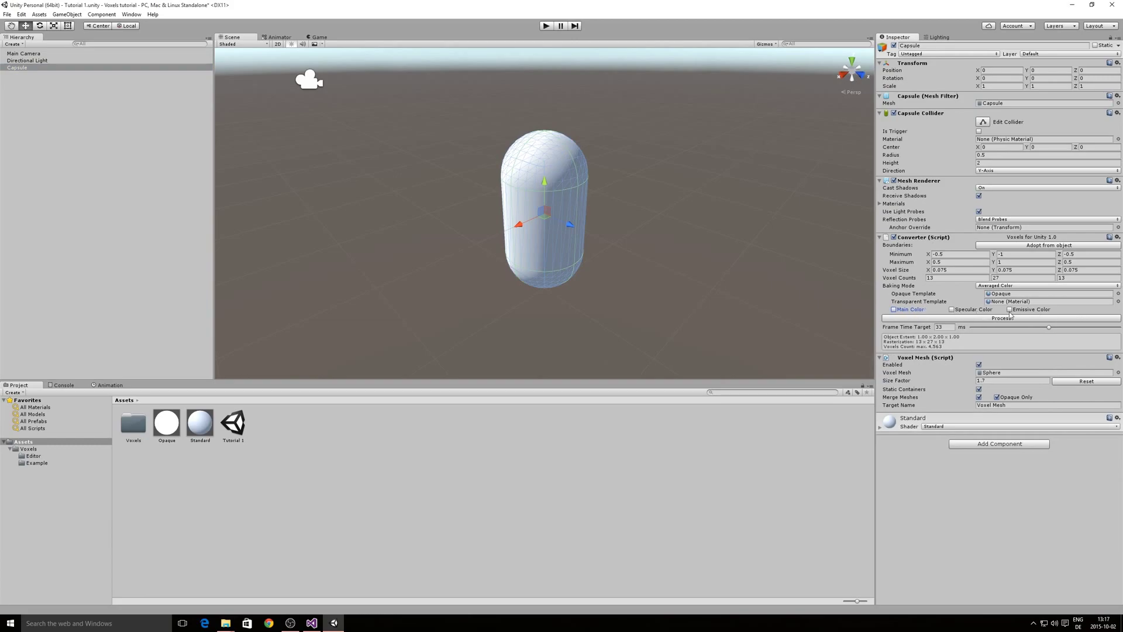
pyautogui.click(1028, 311)
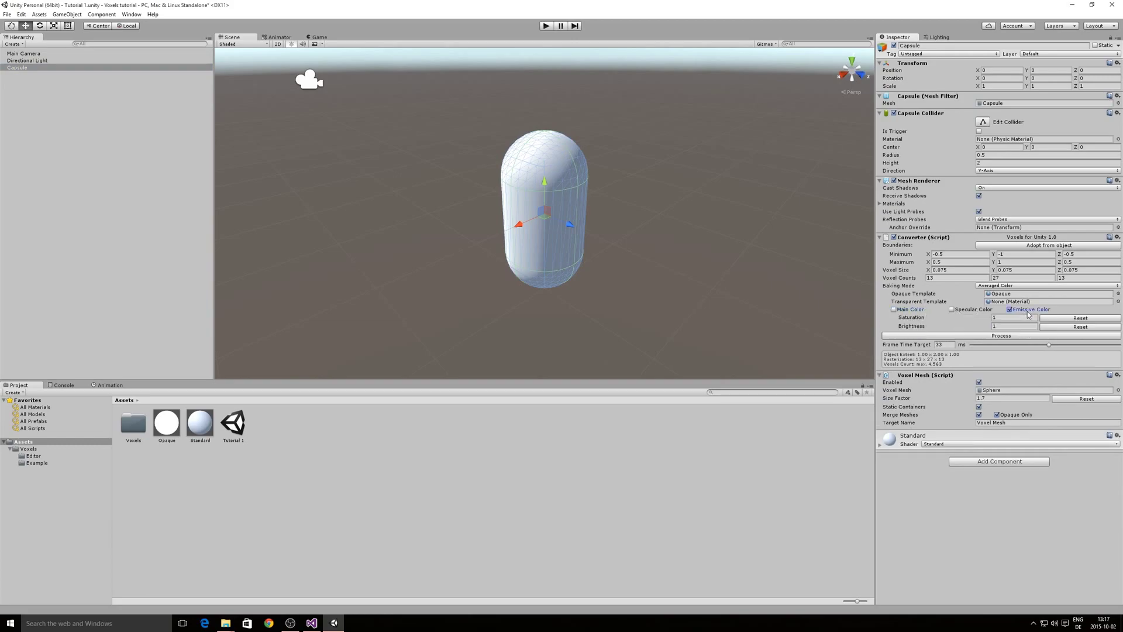
pyautogui.click(990, 335)
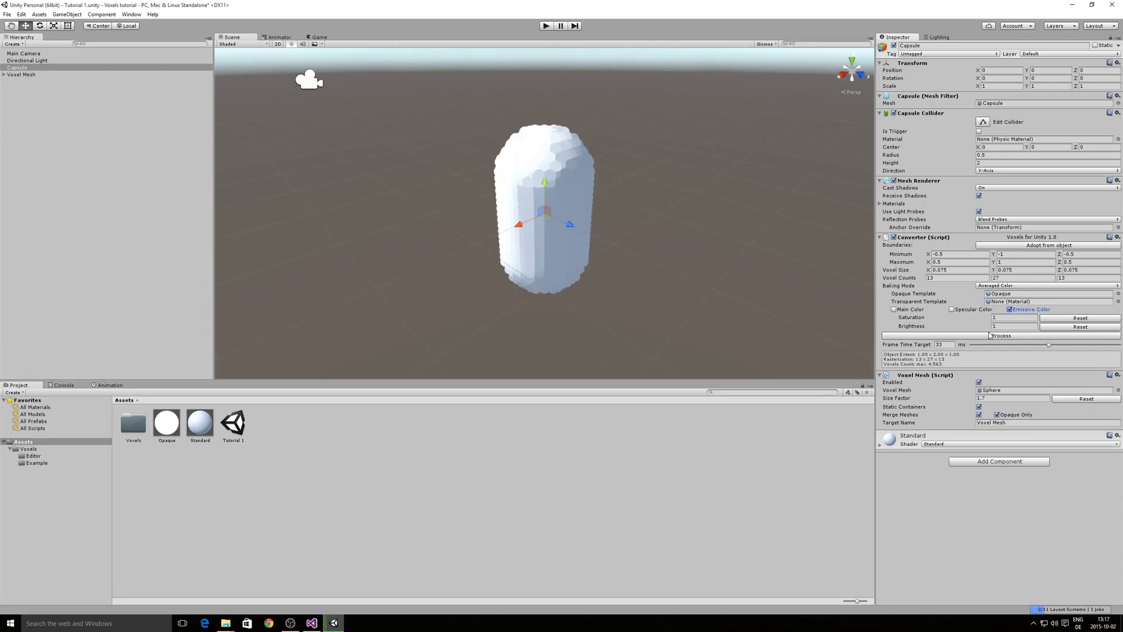
# - Test a light rotation, undo back past the voxelization, and re-enable Main Color baking
pyautogui.click(23, 60)
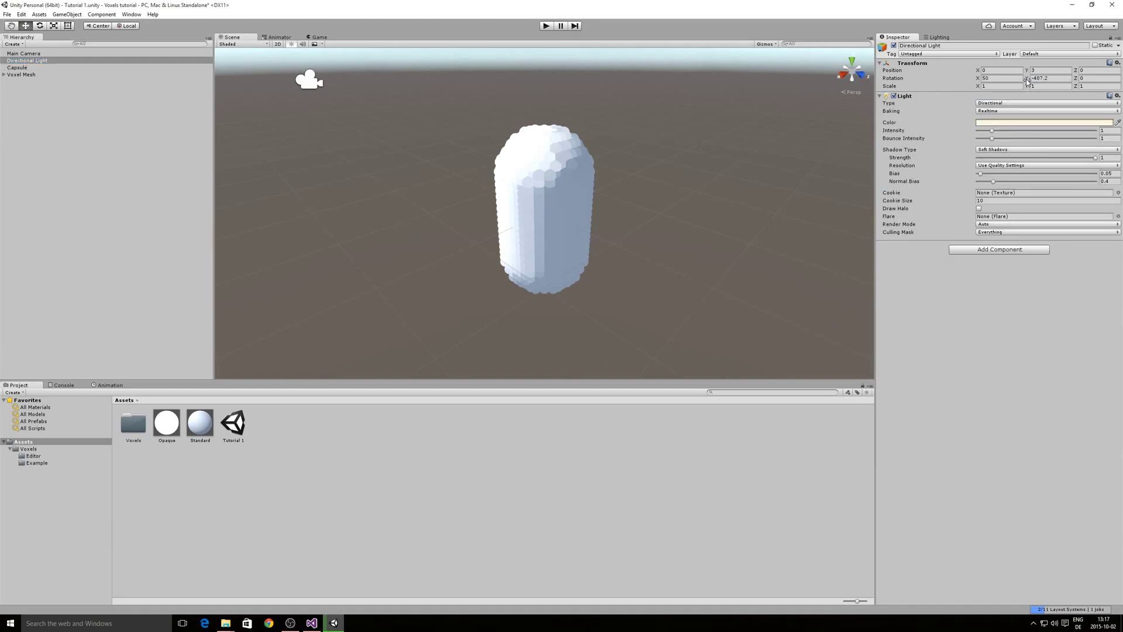
pyautogui.moveTo(1027, 80)
pyautogui.mouseDown()
pyautogui.moveTo(611, 92)
pyautogui.moveTo(1018, 151)
pyautogui.mouseUp()
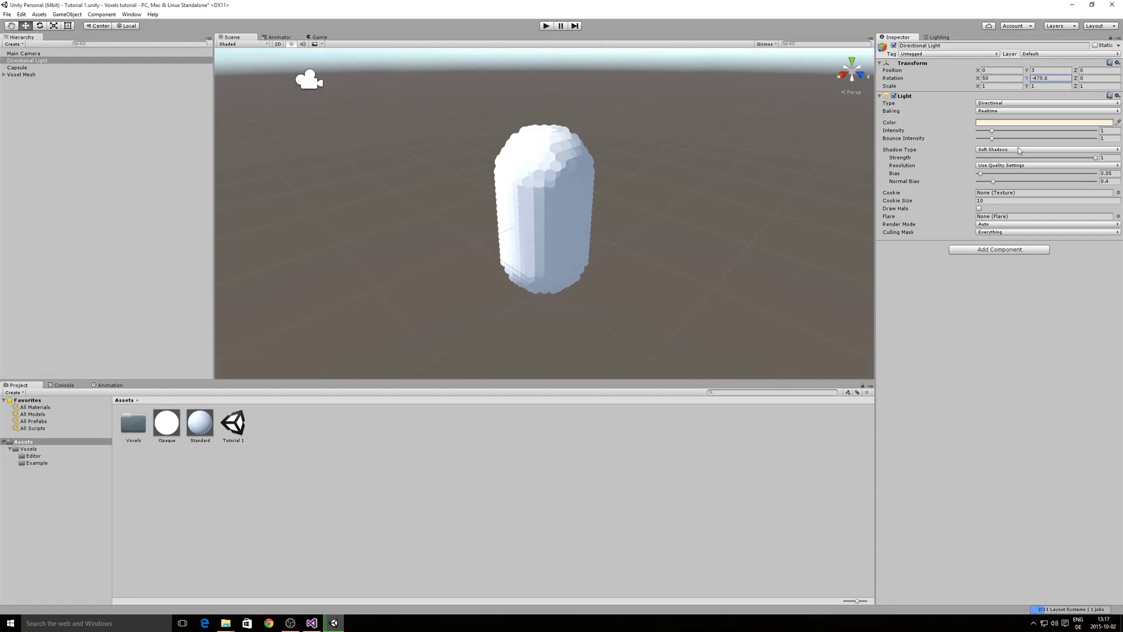
pyautogui.hotkey('ctrl', 'z')
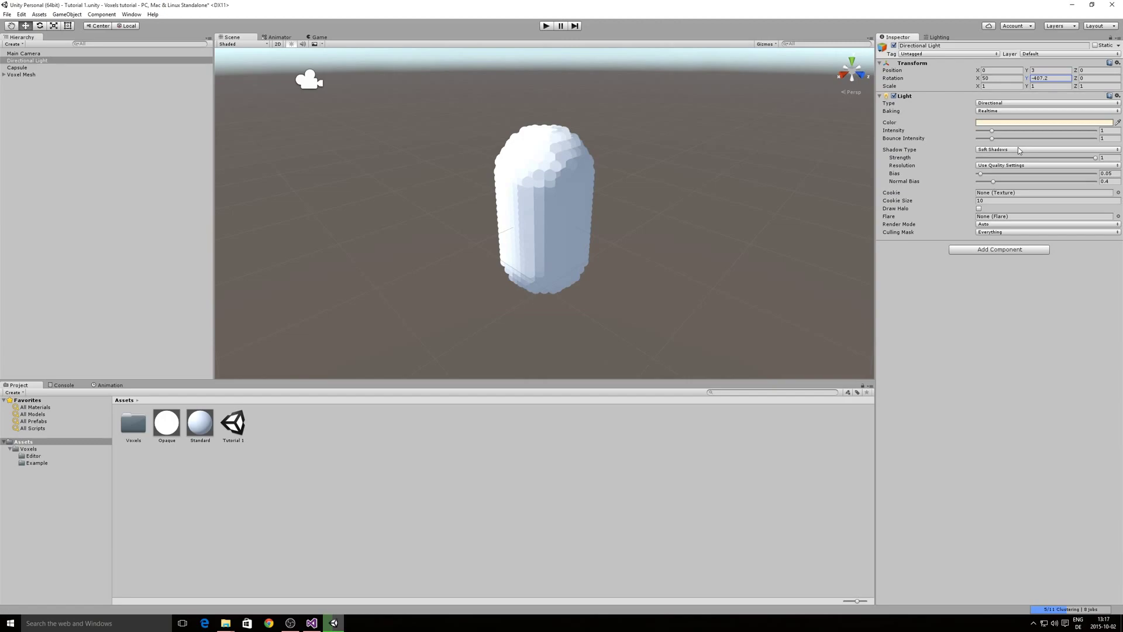
pyautogui.hotkey('ctrl', 'z')
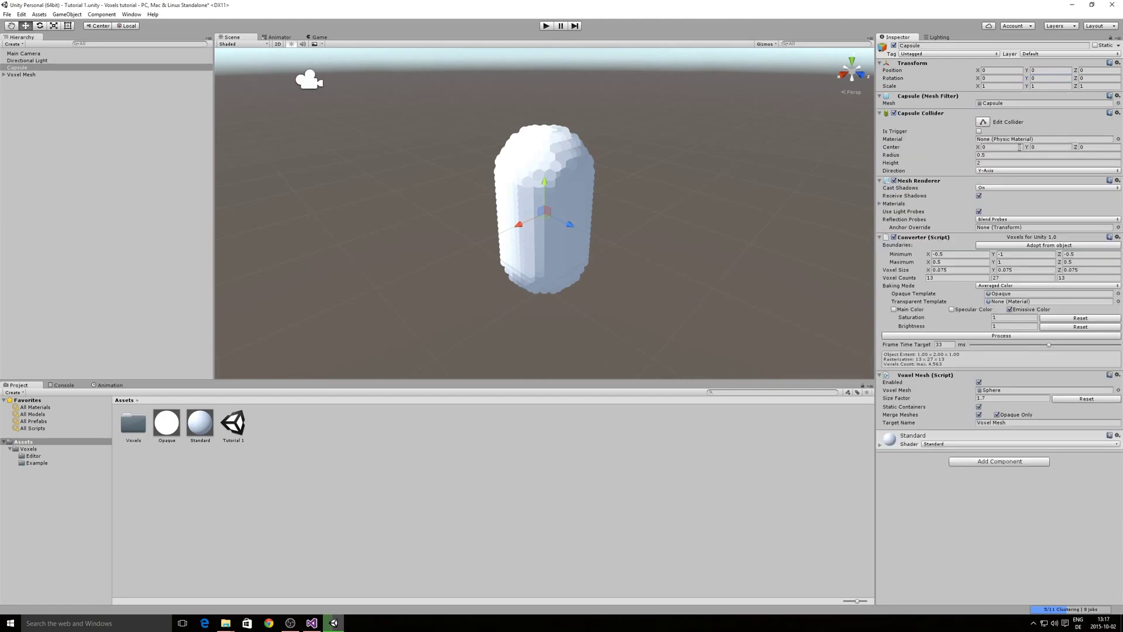
pyautogui.hotkey('ctrl', 'z')
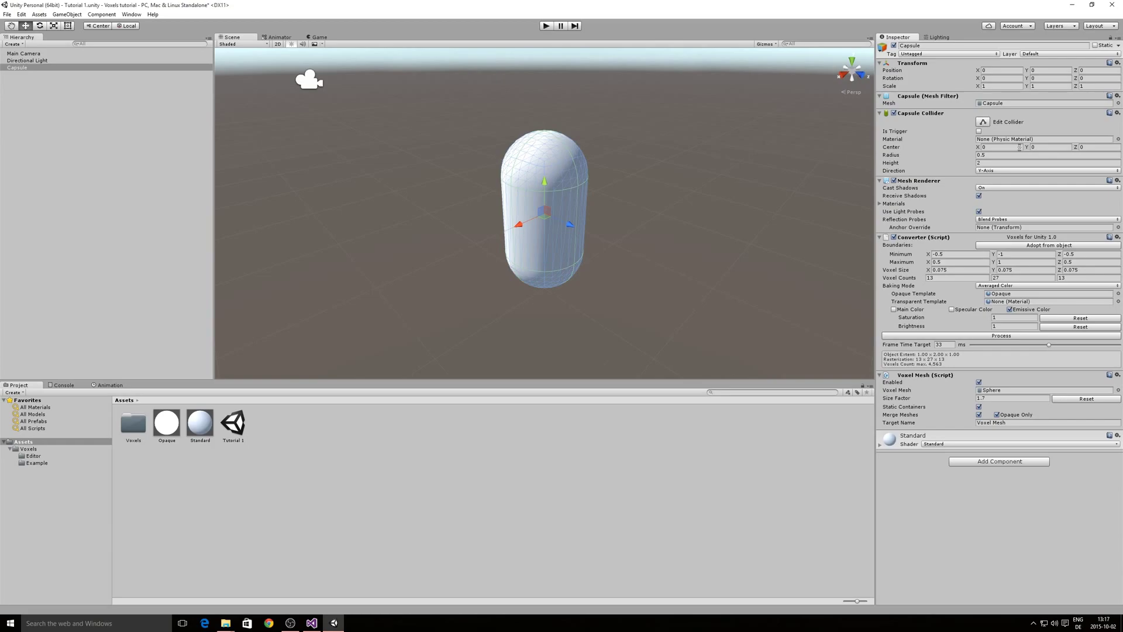
pyautogui.click(909, 310)
# - Give Opaque a half-brightness grey emission (0.5) and a mid-grey 767676 albedo
pyautogui.click(167, 424)
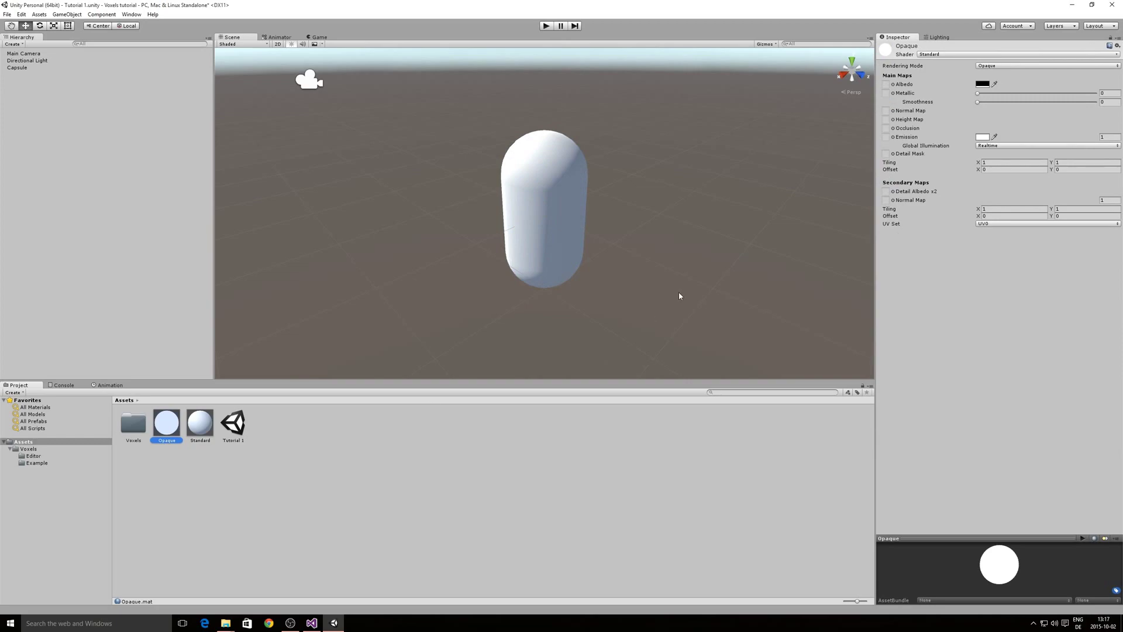
pyautogui.click(982, 137)
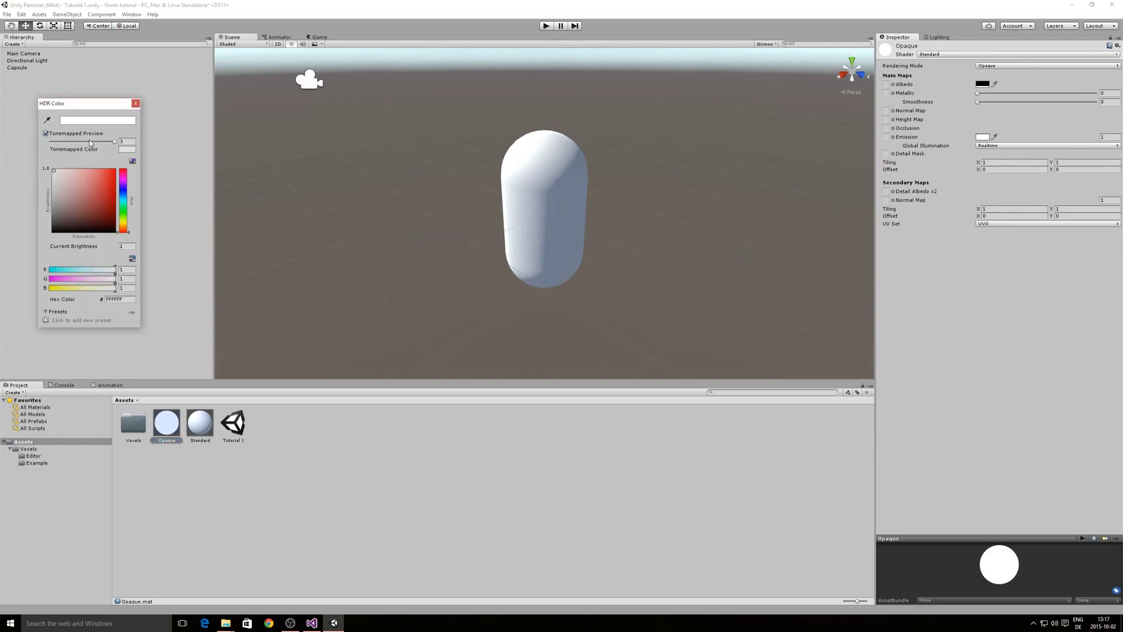
pyautogui.moveTo(48, 185); pyautogui.dragTo(53, 202)
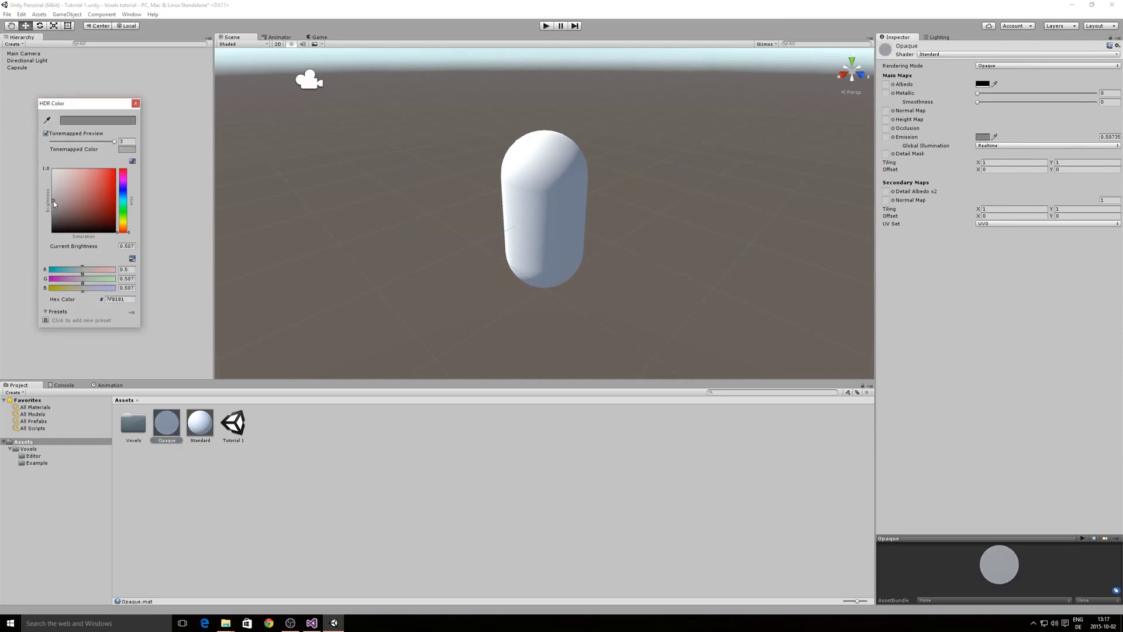
pyautogui.click(135, 104)
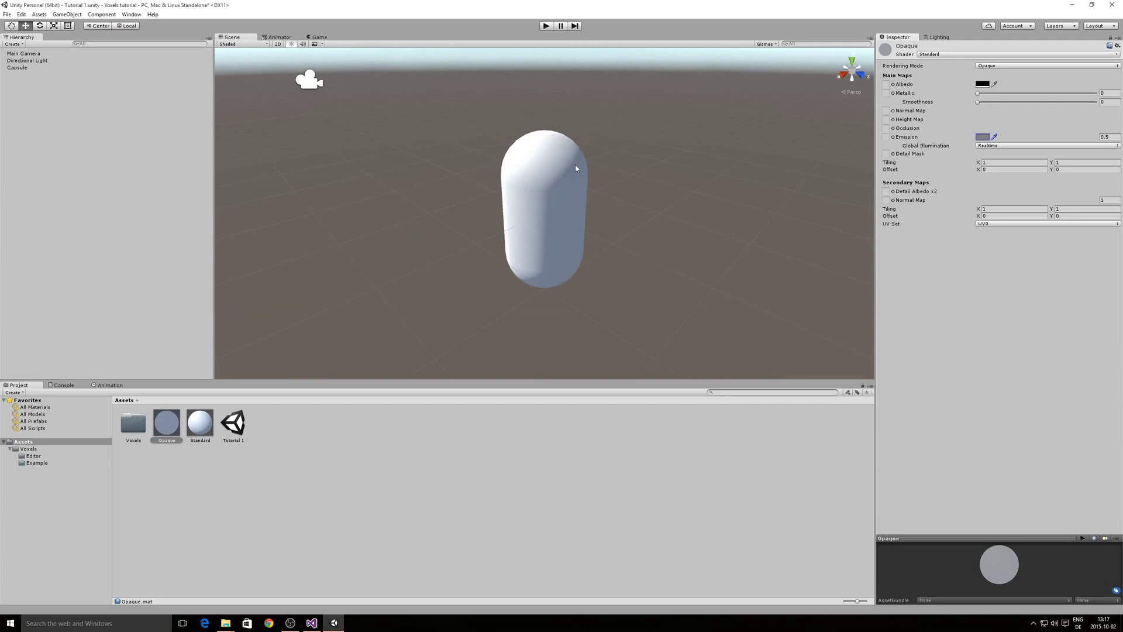
pyautogui.click(979, 85)
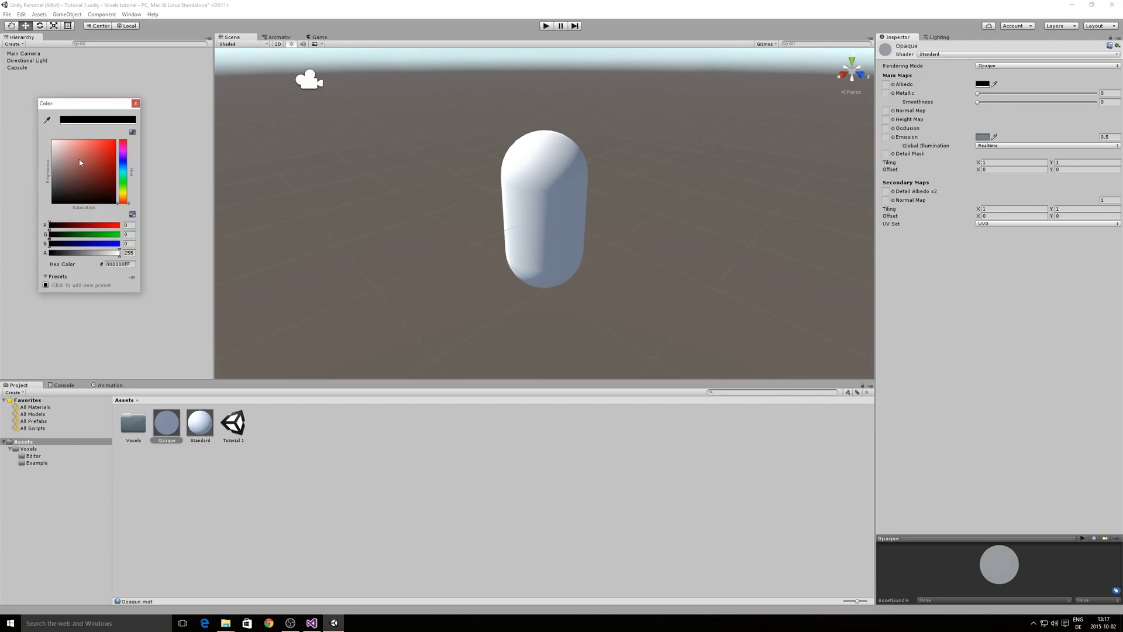
pyautogui.moveTo(55, 173); pyautogui.dragTo(52, 174)
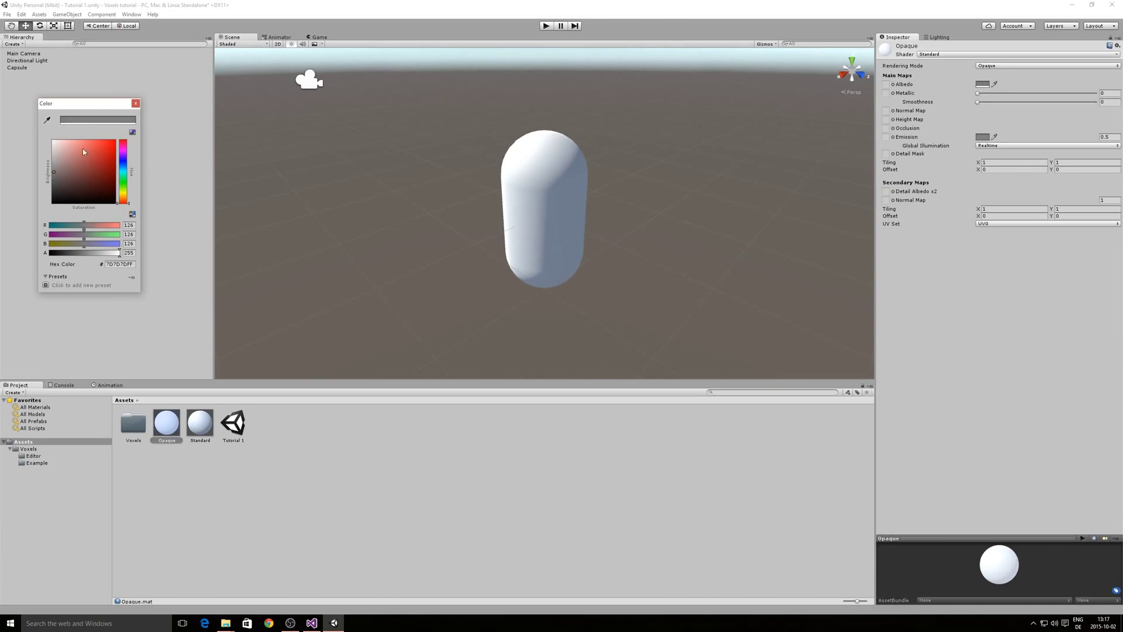
pyautogui.click(136, 103)
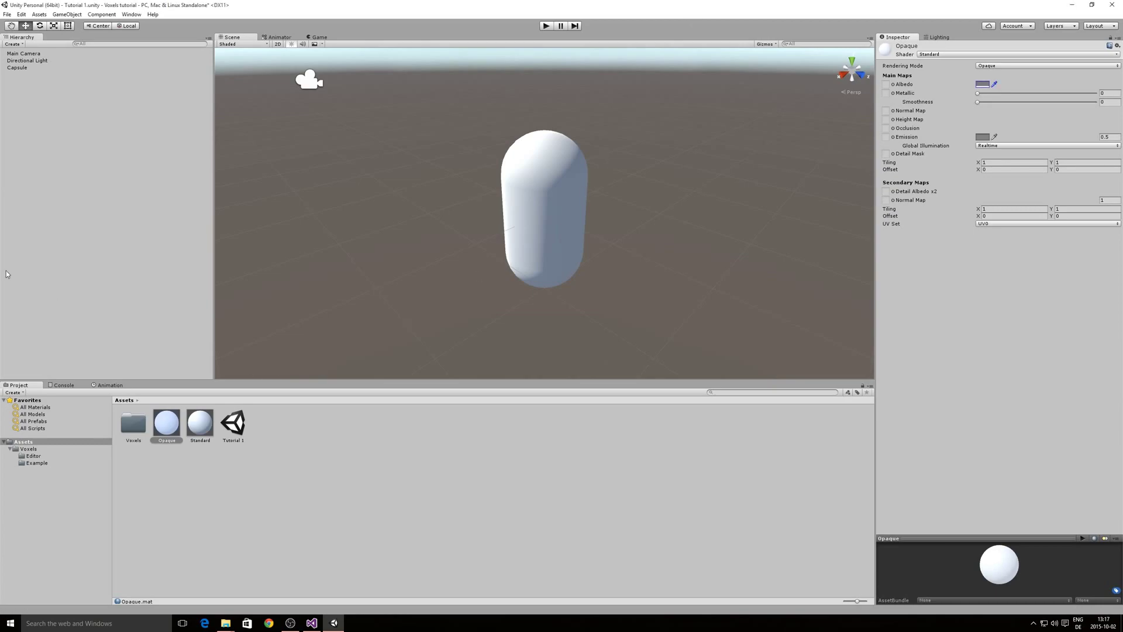
# - Preview the capsule as white voxels, turn the light's Y rotation to -1127.2, then clear the preview
pyautogui.click(53, 67)
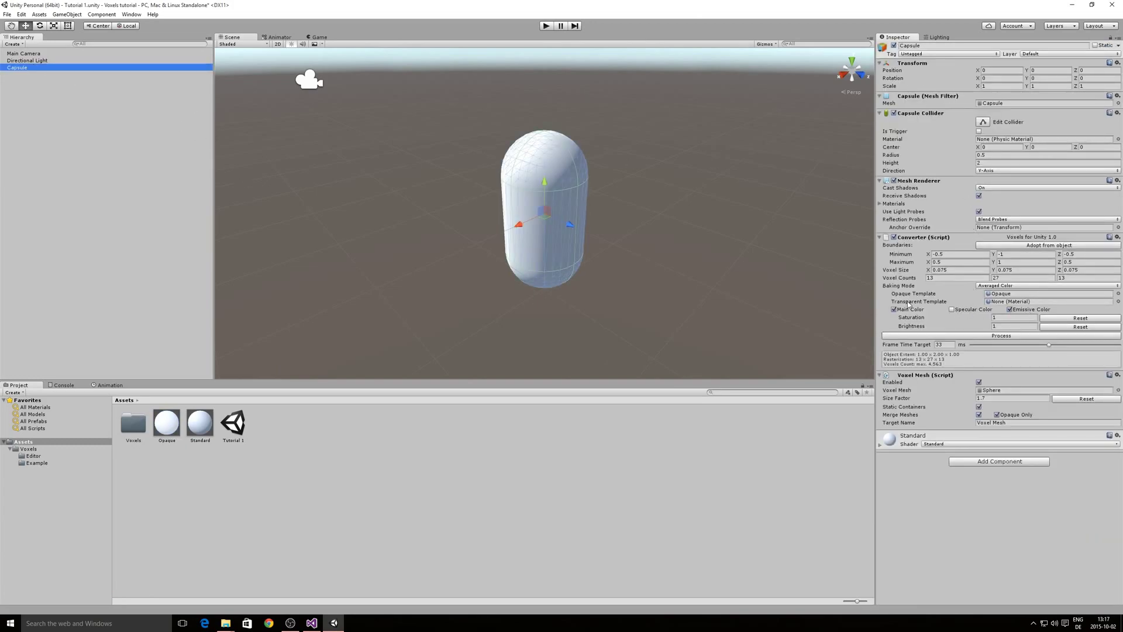
pyautogui.click(933, 335)
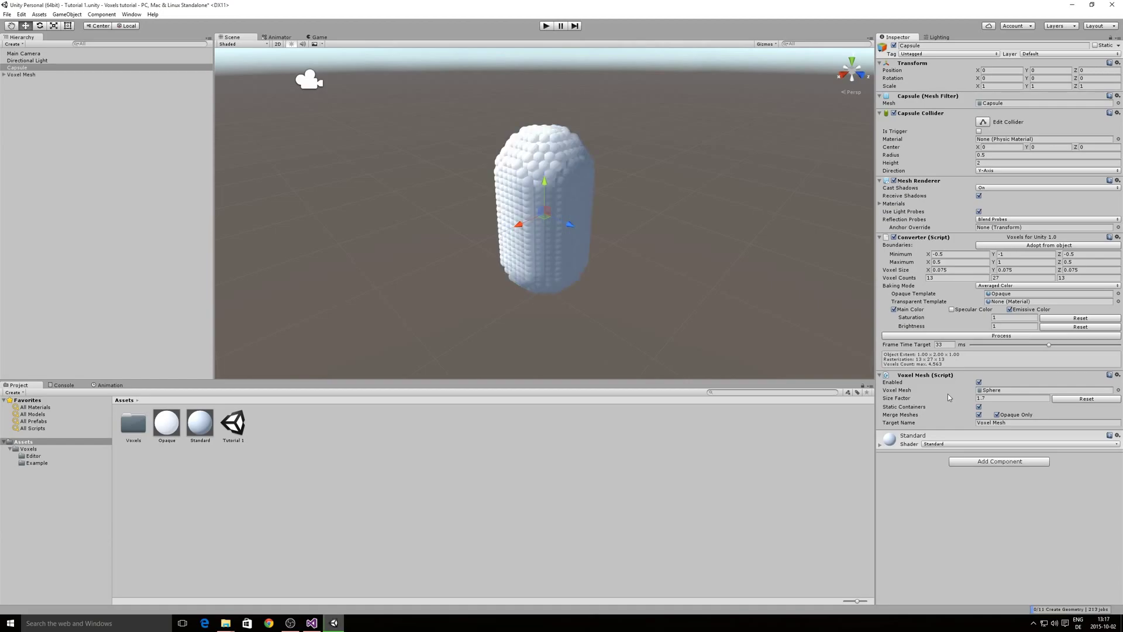
pyautogui.click(40, 61)
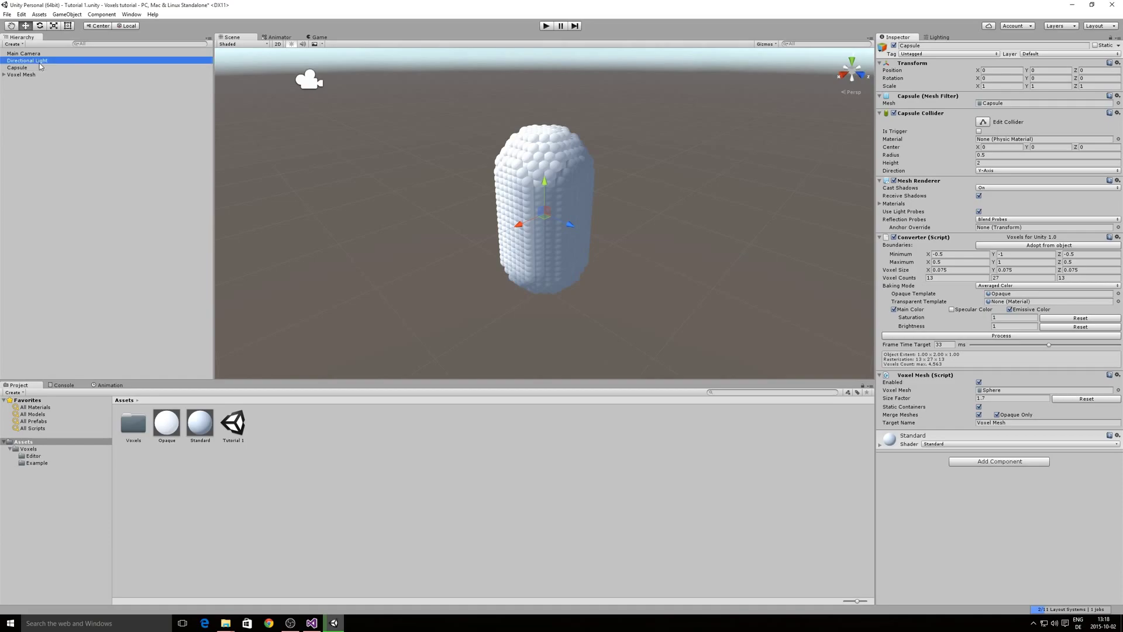
pyautogui.moveTo(1029, 76); pyautogui.dragTo(396, 87)
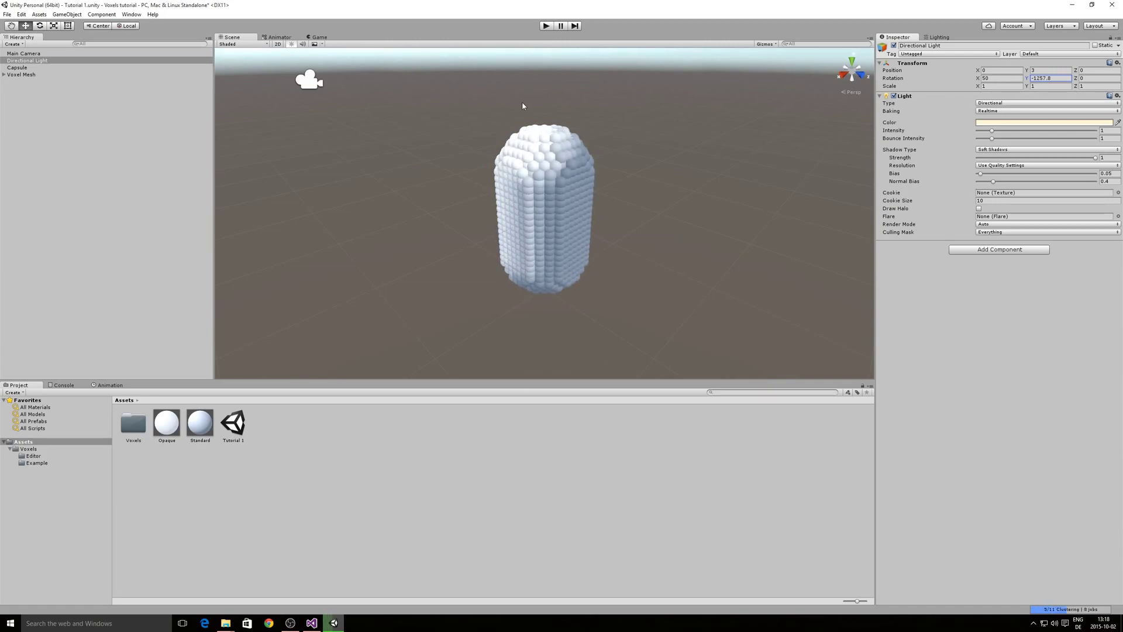
pyautogui.moveTo(852, 181); pyautogui.dragTo(851, 181)
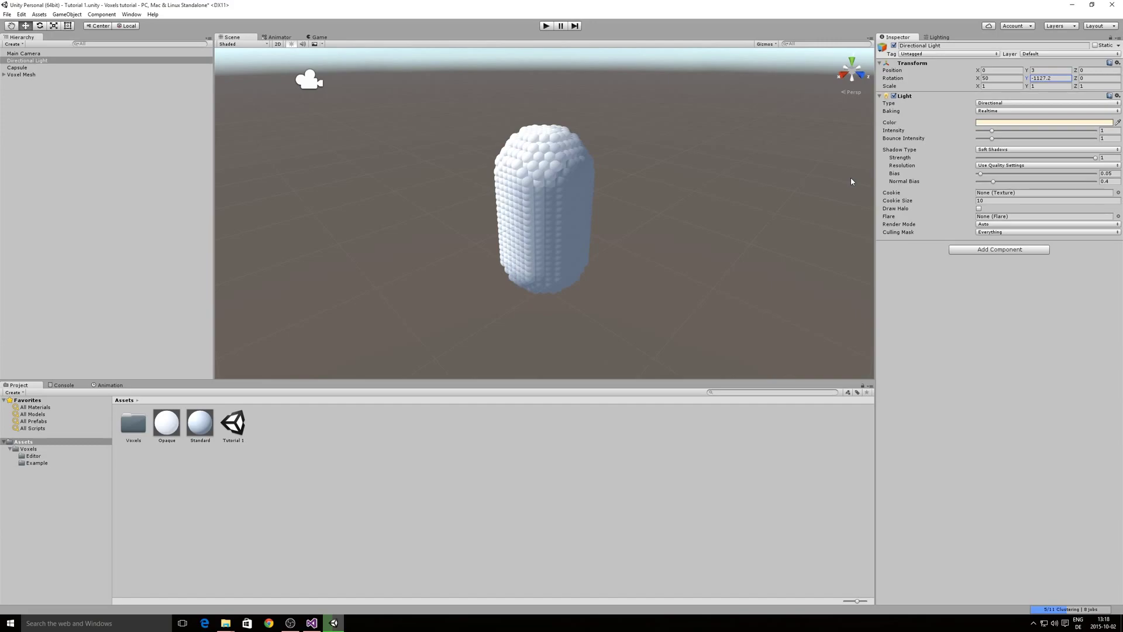
pyautogui.press('Down')
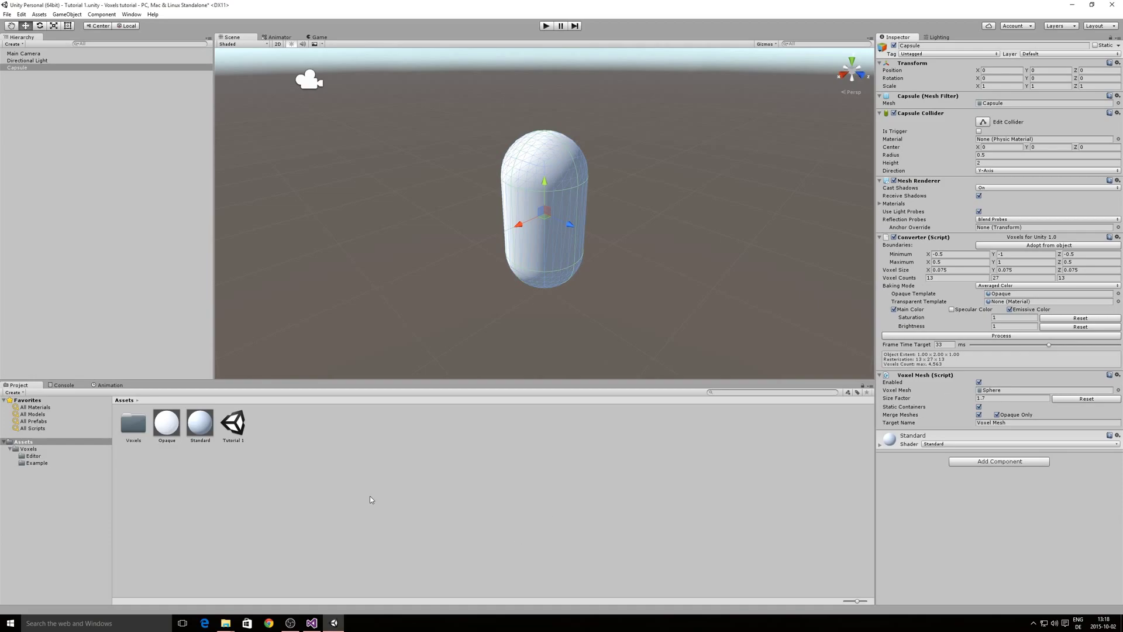
# - Apply the red brick Test Material from Assets/Voxels/Example to the capsule
pyautogui.click(38, 463)
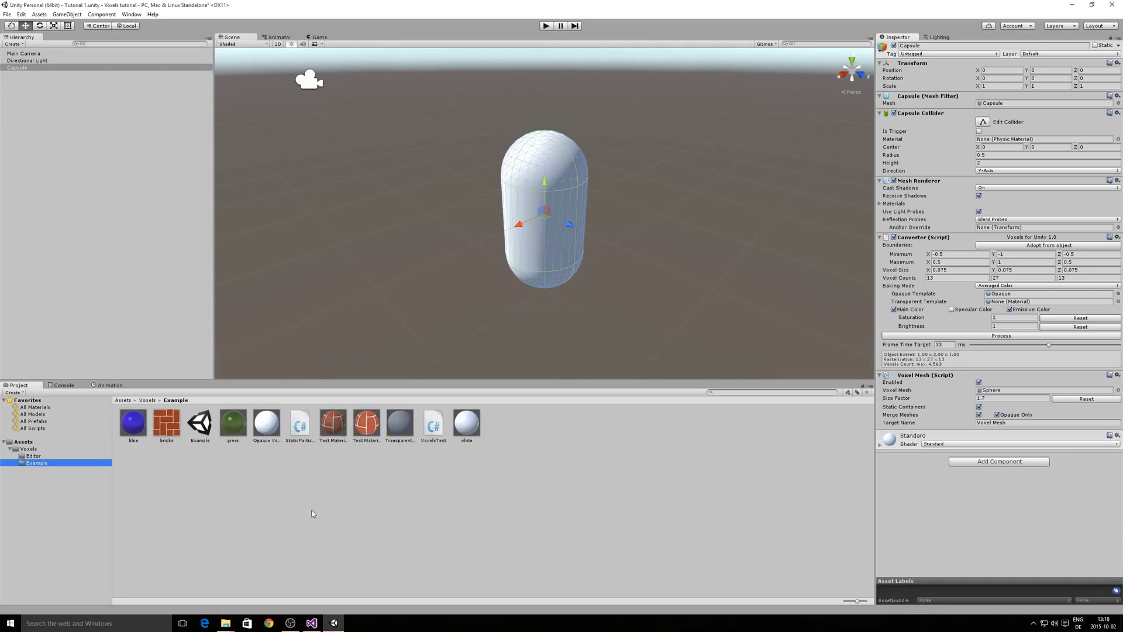
pyautogui.moveTo(334, 433); pyautogui.dragTo(547, 252)
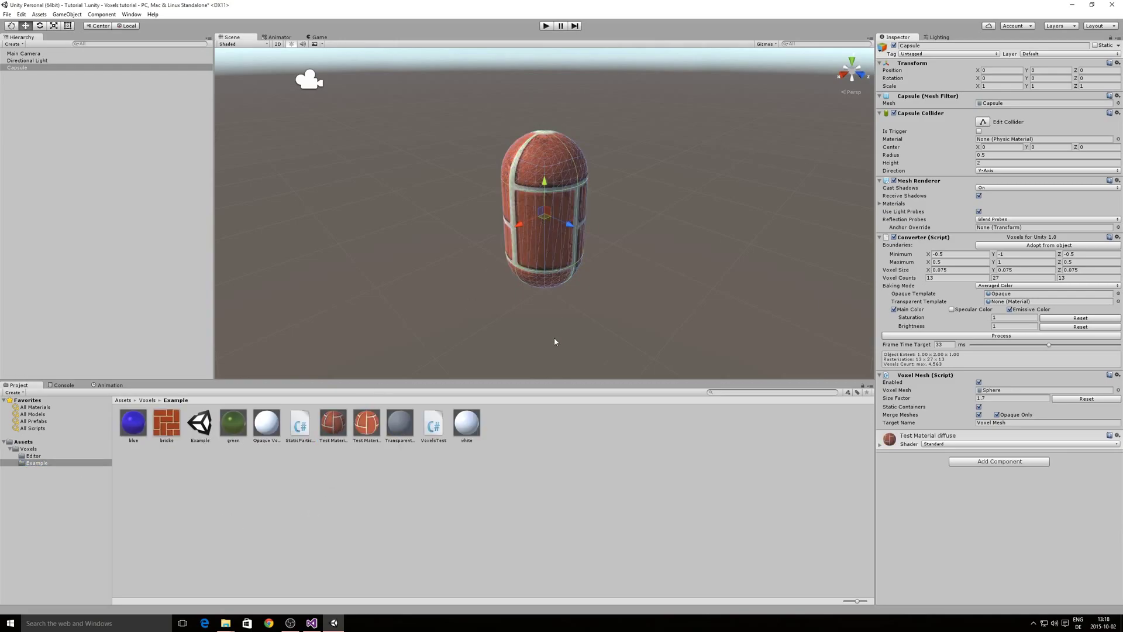
pyautogui.click(24, 441)
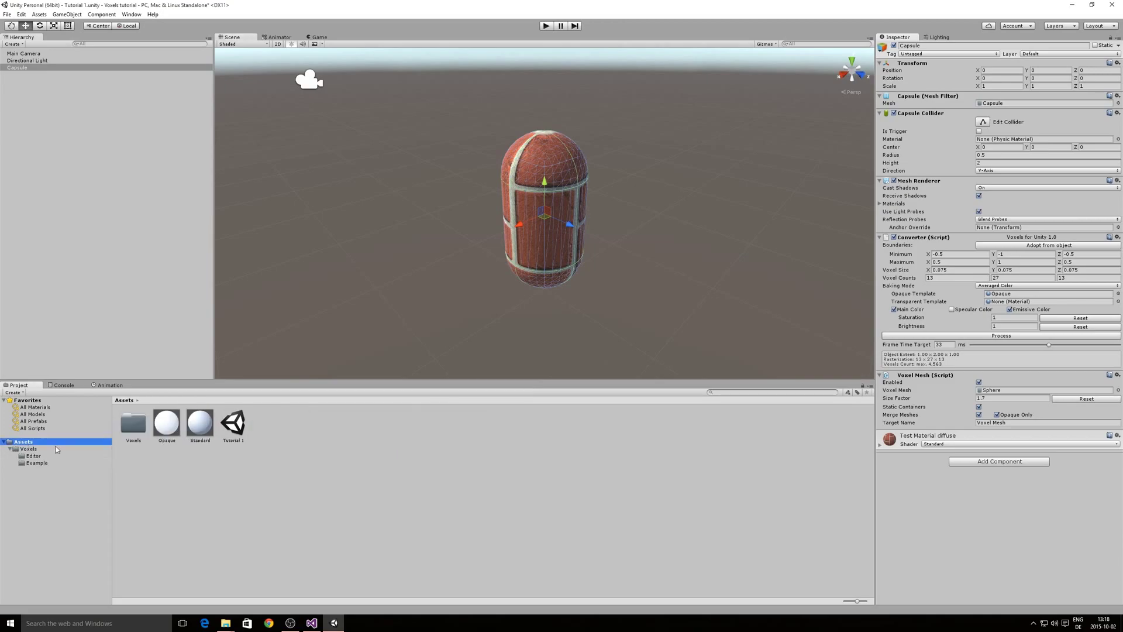
# - Set the Opaque material's albedo to white and its emission to black
pyautogui.click(175, 433)
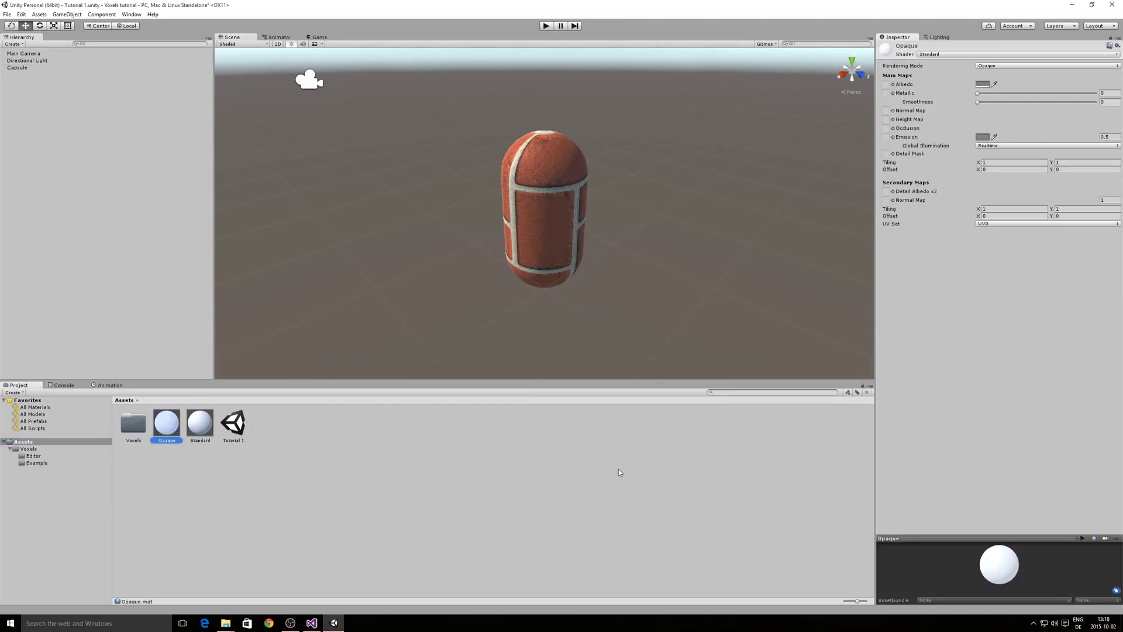
pyautogui.click(987, 84)
pyautogui.moveTo(100, 176); pyautogui.dragTo(27, 121)
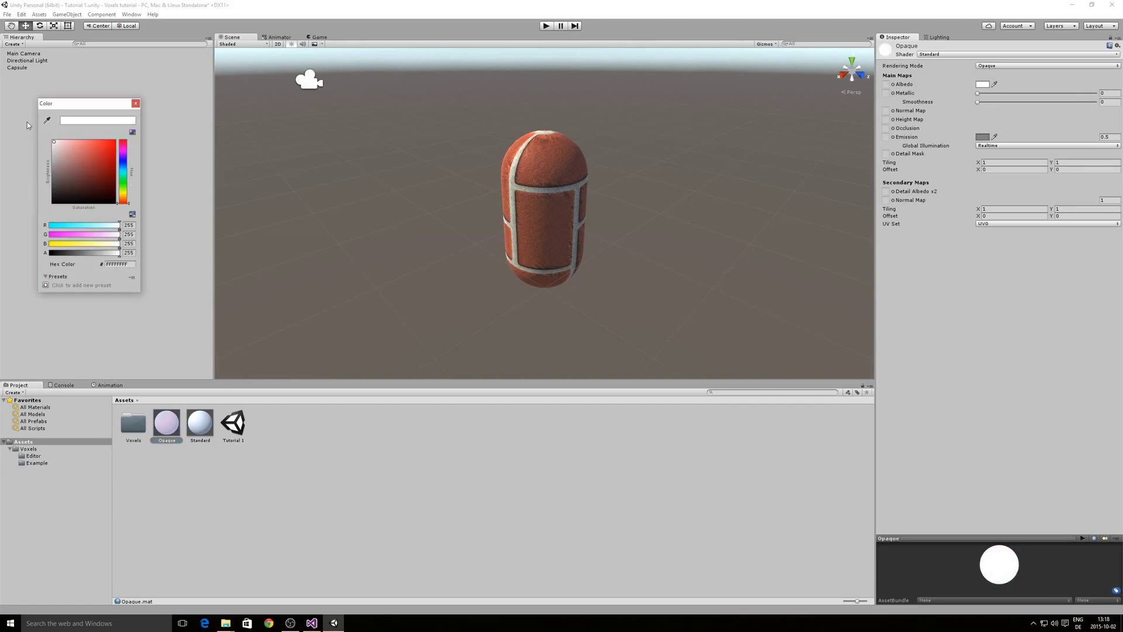
pyautogui.click(135, 103)
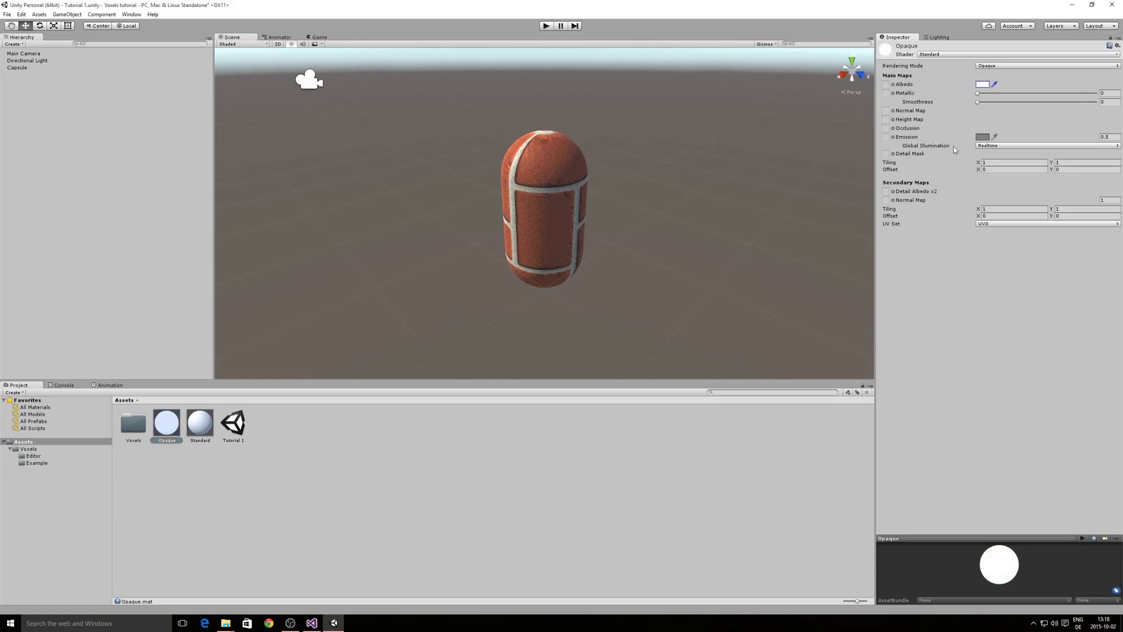
pyautogui.click(983, 136)
pyautogui.moveTo(76, 216); pyautogui.dragTo(7, 271)
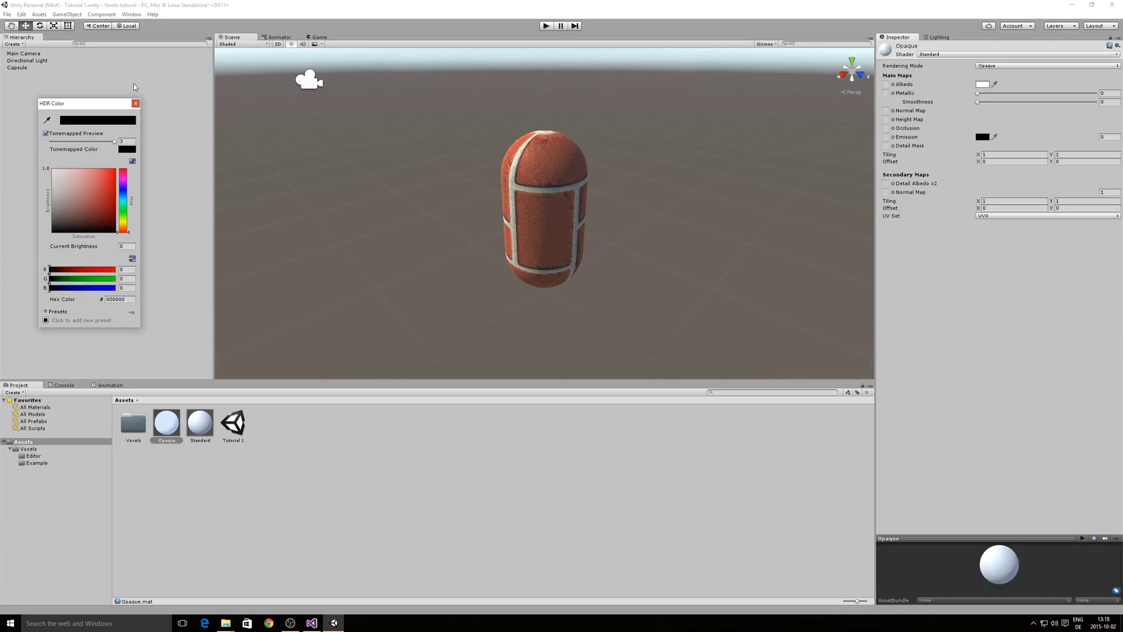
pyautogui.click(136, 103)
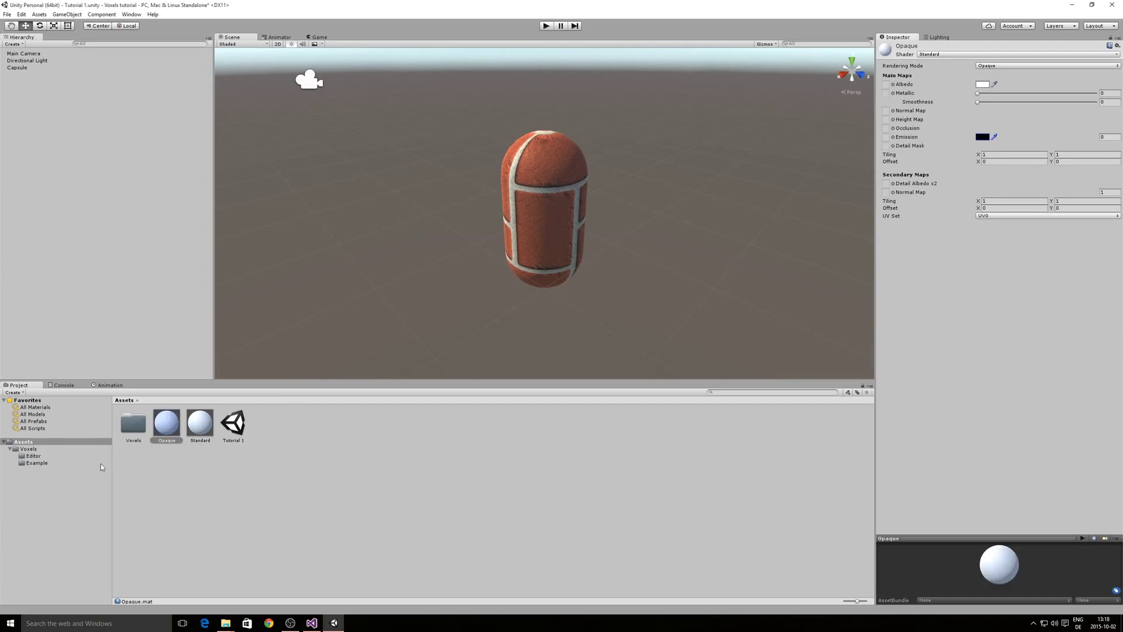
# - Voxelize the capsule, turn the light's Y rotation to -1487.2, then clear the voxel preview
pyautogui.click(30, 68)
pyautogui.click(987, 335)
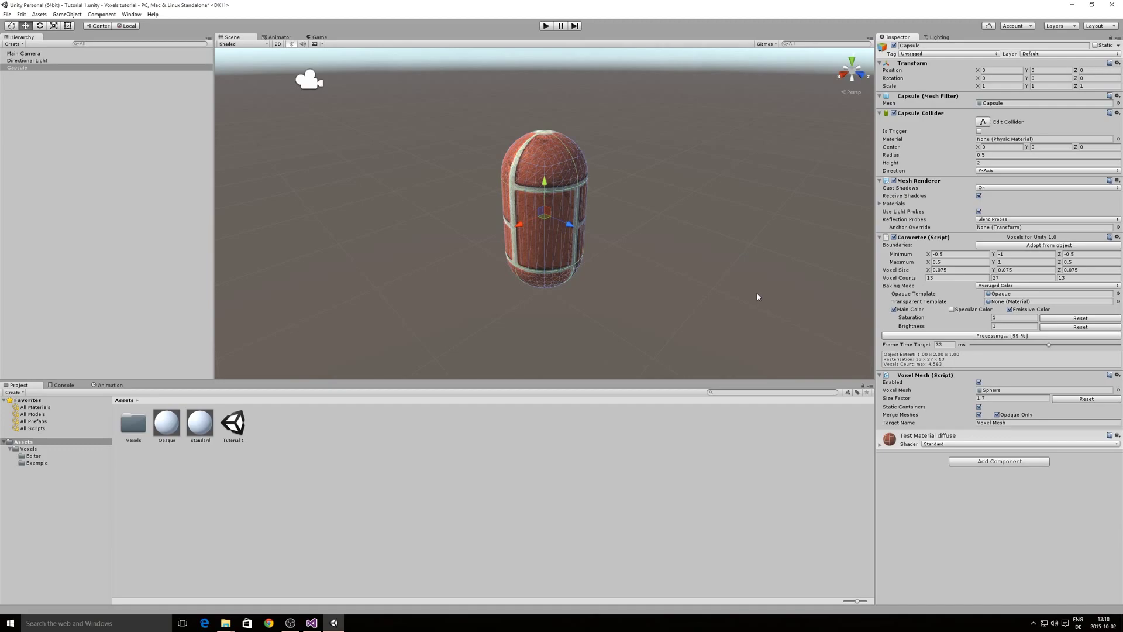
pyautogui.click(48, 62)
pyautogui.moveTo(1024, 79); pyautogui.dragTo(699, 87)
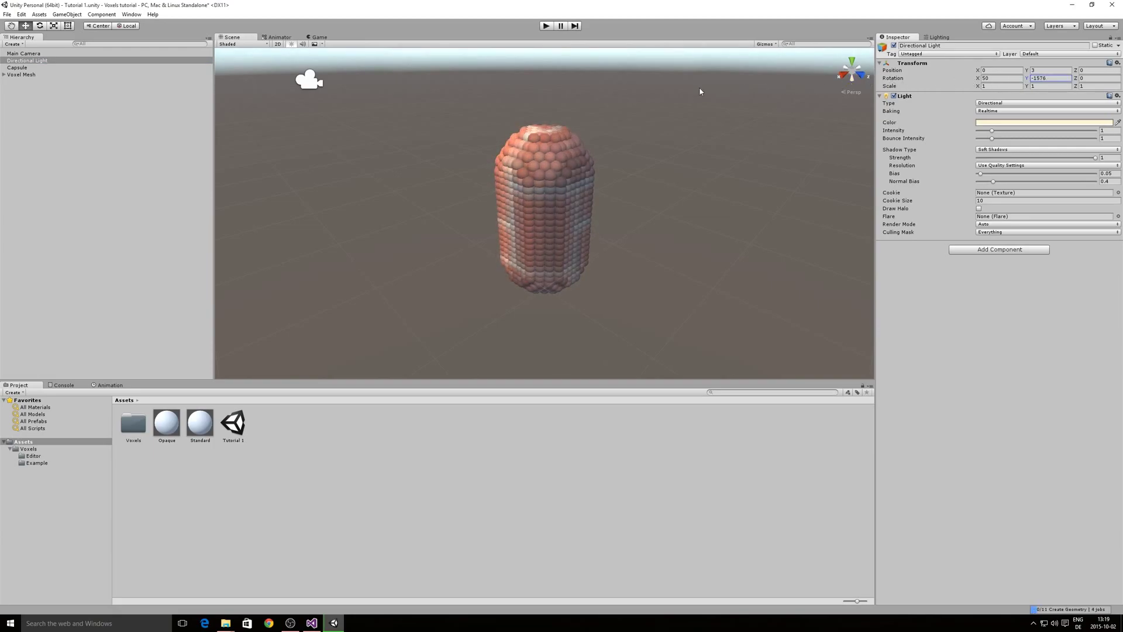
pyautogui.moveTo(742, 146); pyautogui.dragTo(742, 145)
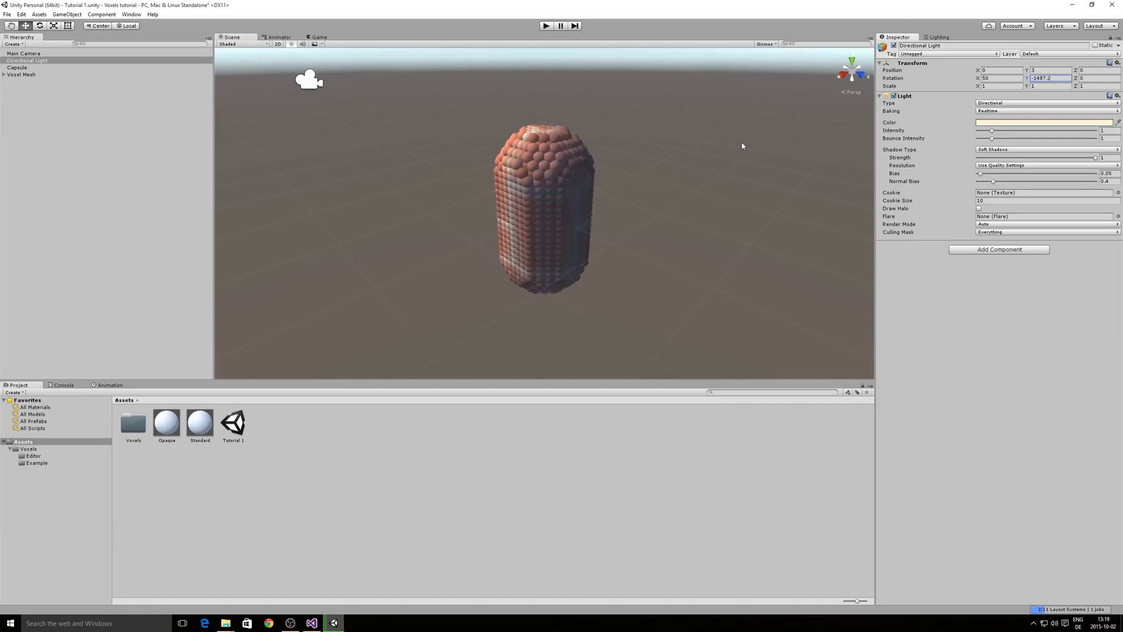
pyautogui.press('Down')
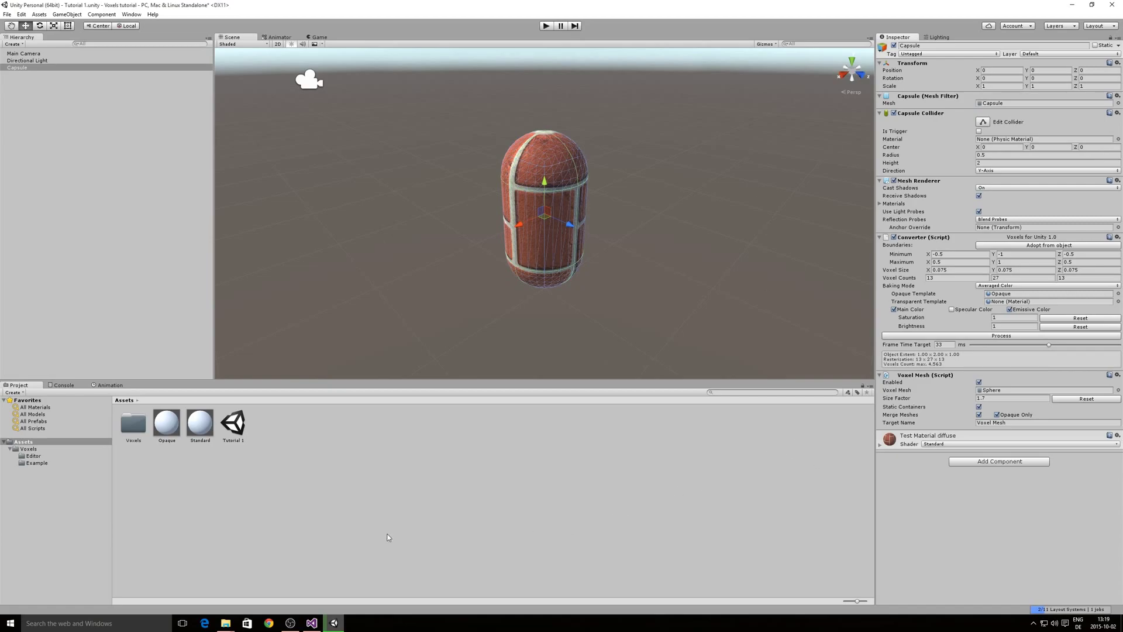
# - Apply Test Material emissive from the Example folder to the capsule and voxelize it
pyautogui.click(62, 463)
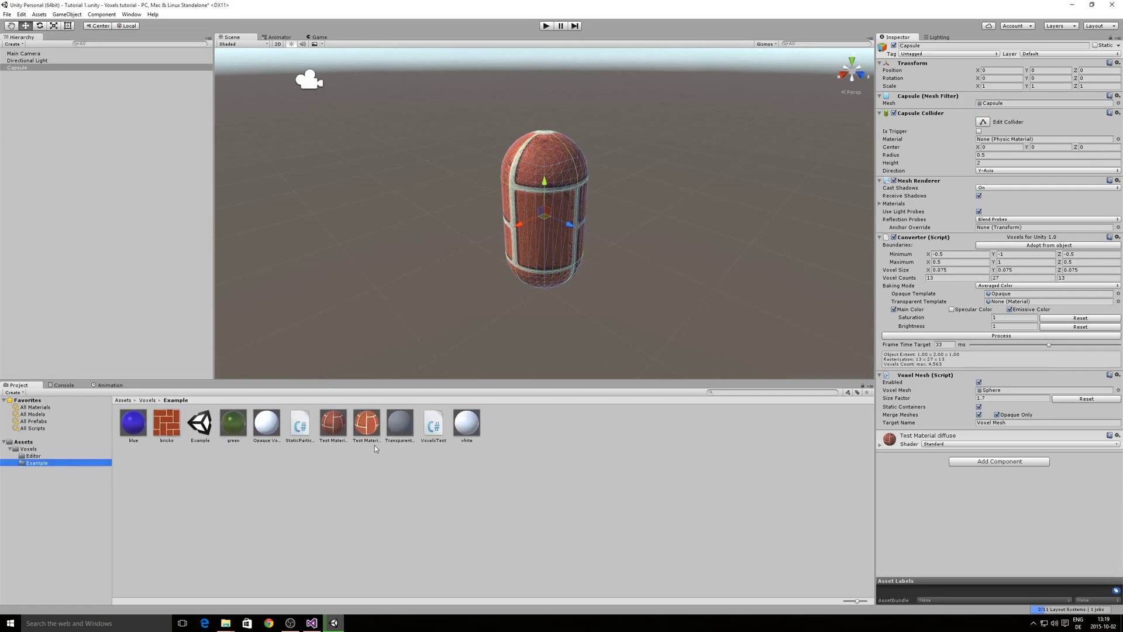
pyautogui.moveTo(366, 423); pyautogui.dragTo(532, 257)
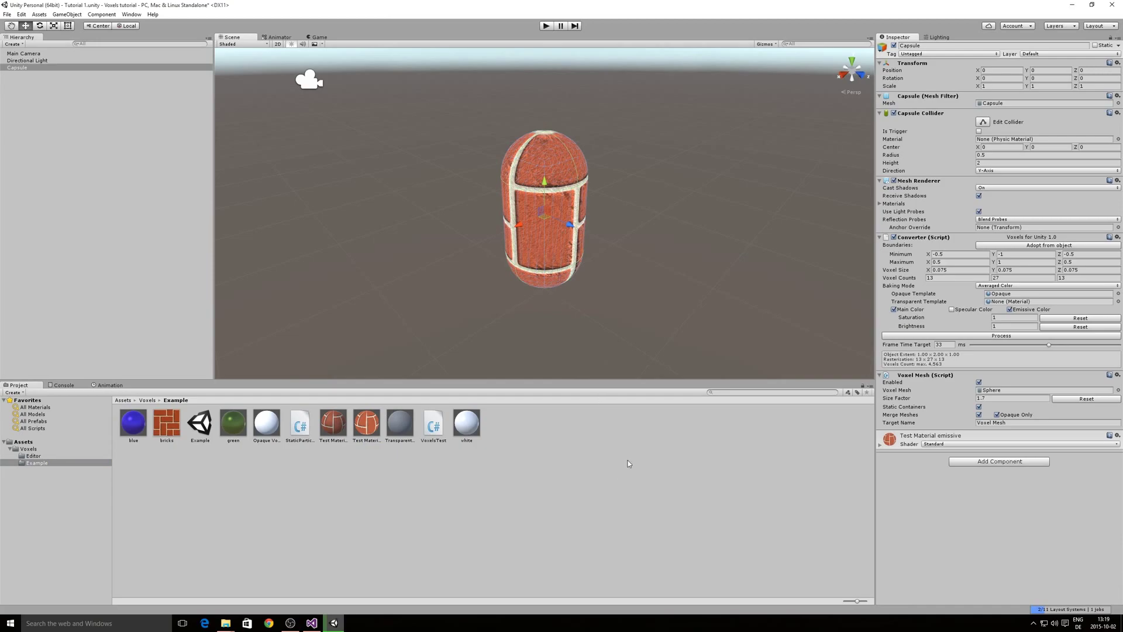
pyautogui.click(960, 337)
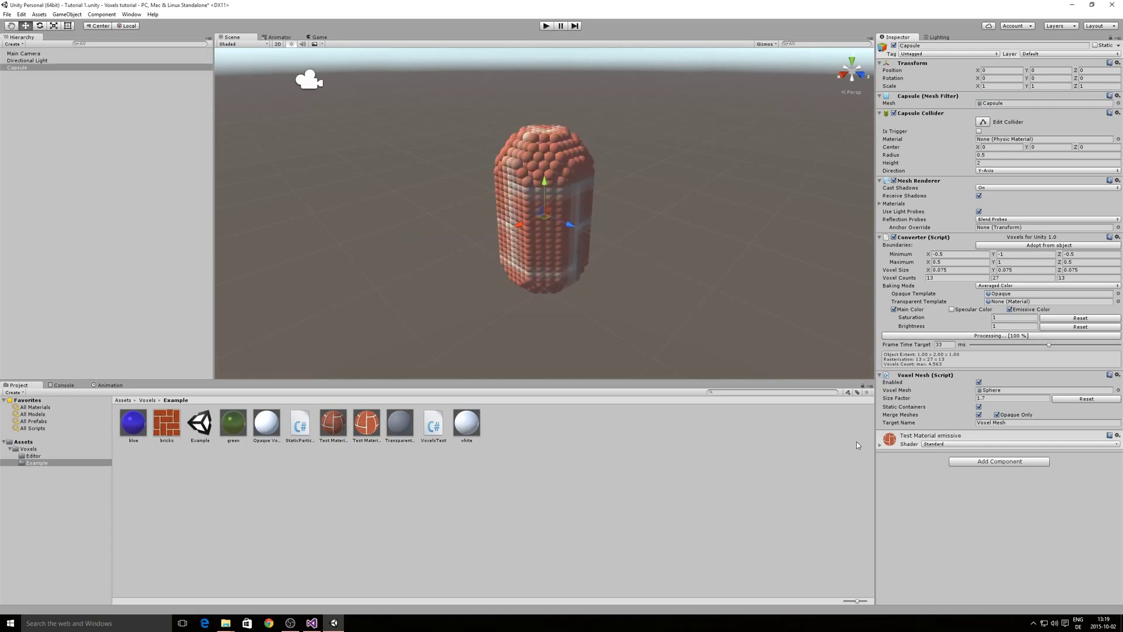
# - Turn the Directional Light's Y rotation to about -1847.2, then undo the voxel preview
pyautogui.click(27, 60)
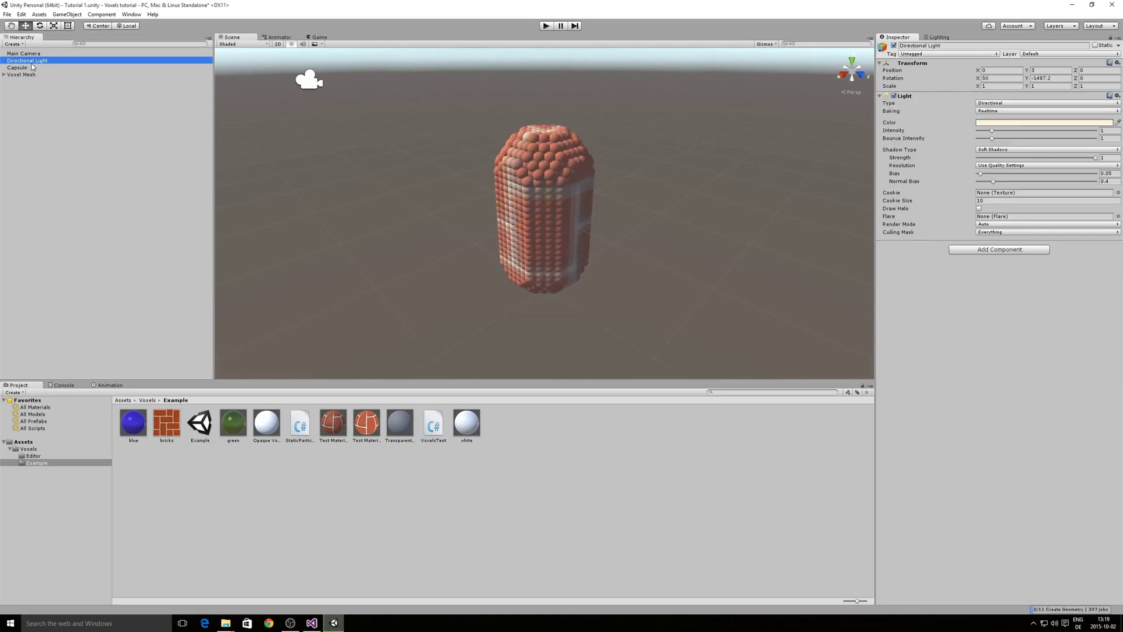
pyautogui.moveTo(1028, 81); pyautogui.dragTo(942, 85)
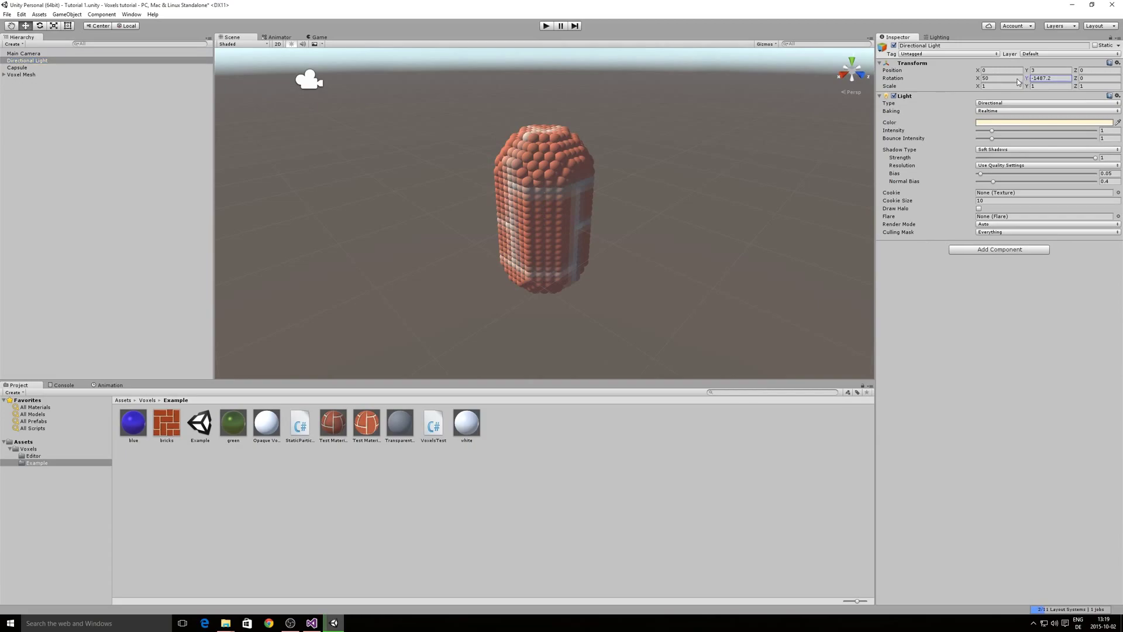
pyautogui.moveTo(926, 87); pyautogui.dragTo(876, 92)
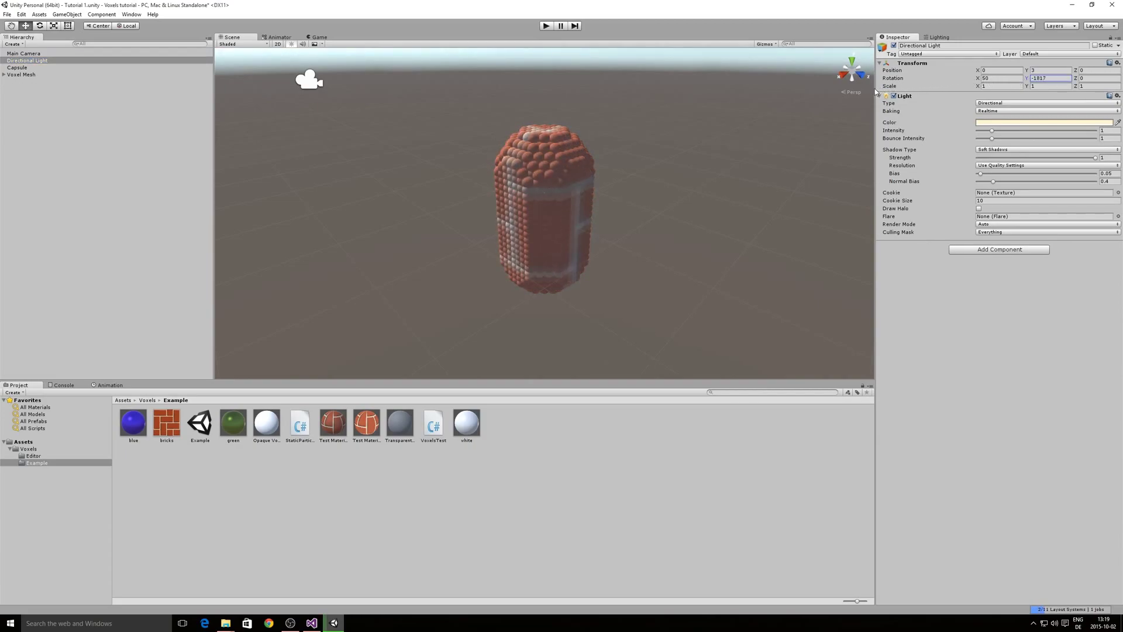
pyautogui.hotkey('ctrl', 'z')
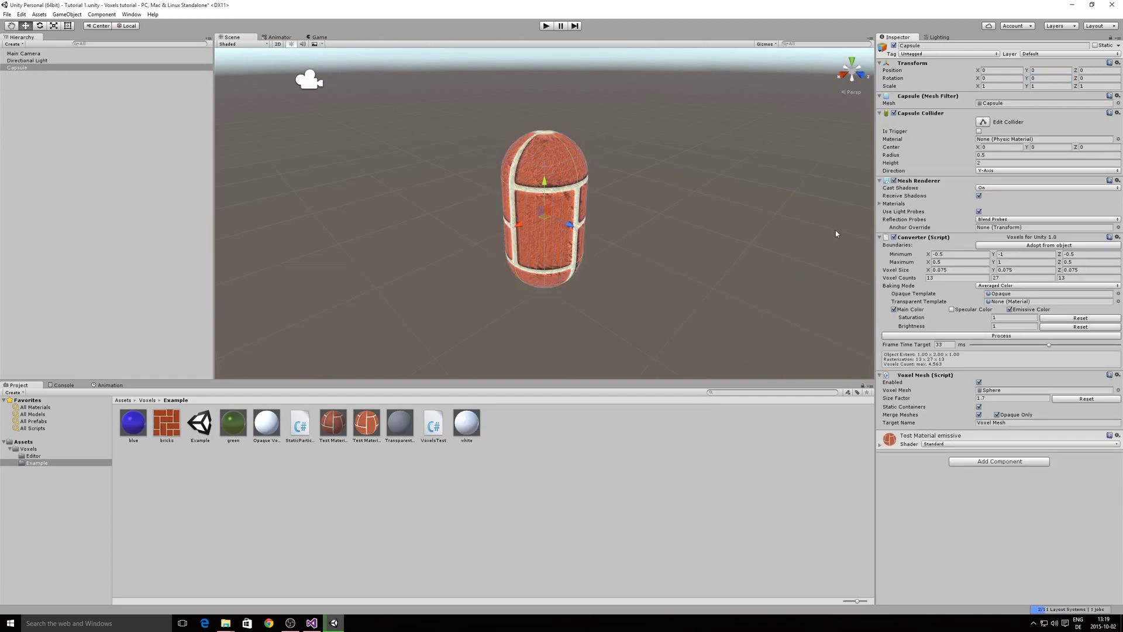
# - Raise the Opaque material's smoothness to about 0.126
pyautogui.click(36, 441)
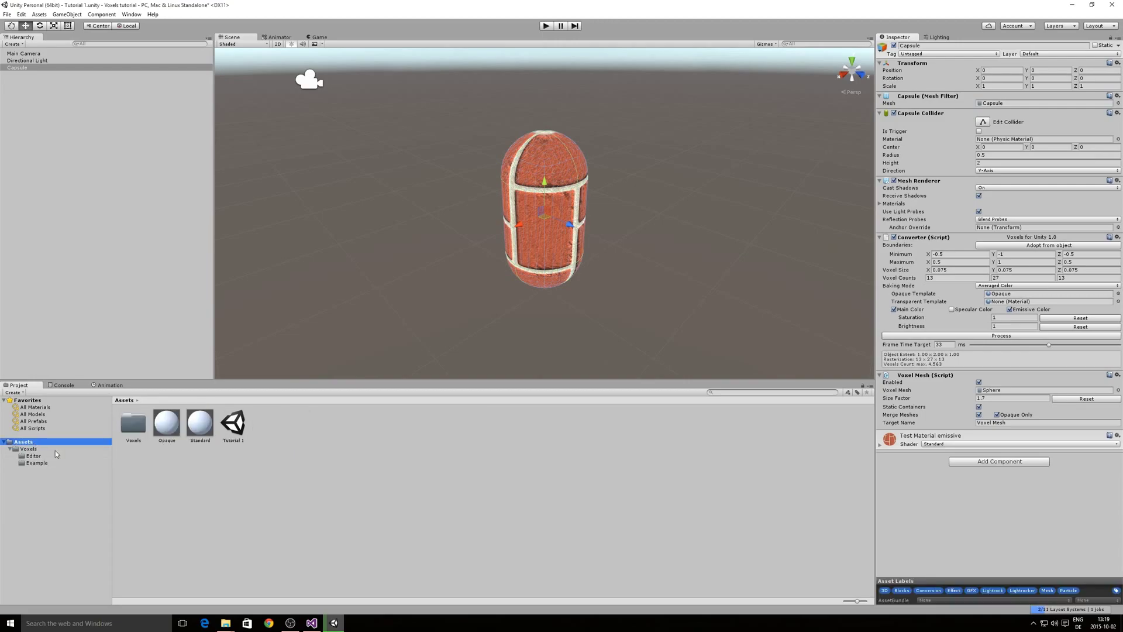
pyautogui.click(167, 423)
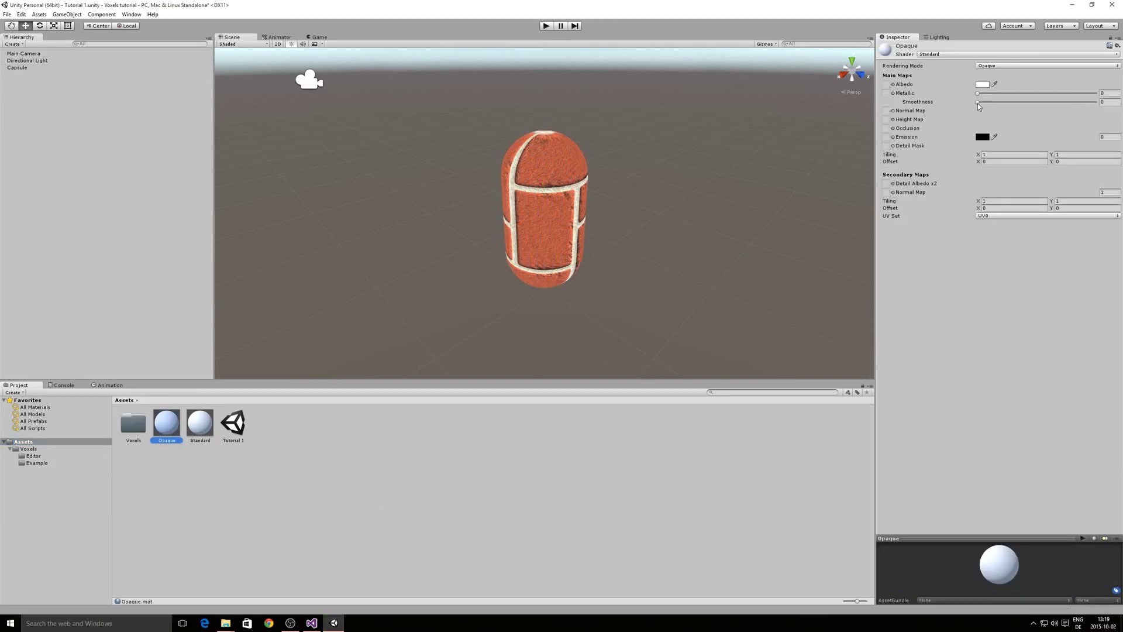
pyautogui.moveTo(977, 103); pyautogui.dragTo(996, 107)
# - Voxelize the capsule and rotate the Directional Light to check the voxel shading
pyautogui.click(34, 68)
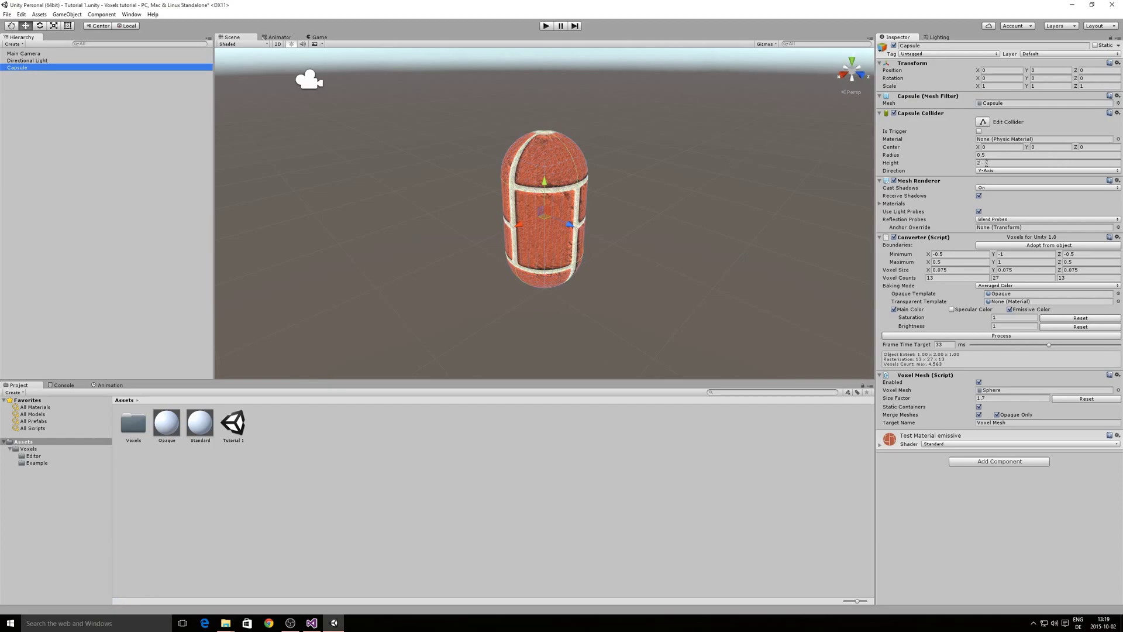
pyautogui.click(955, 336)
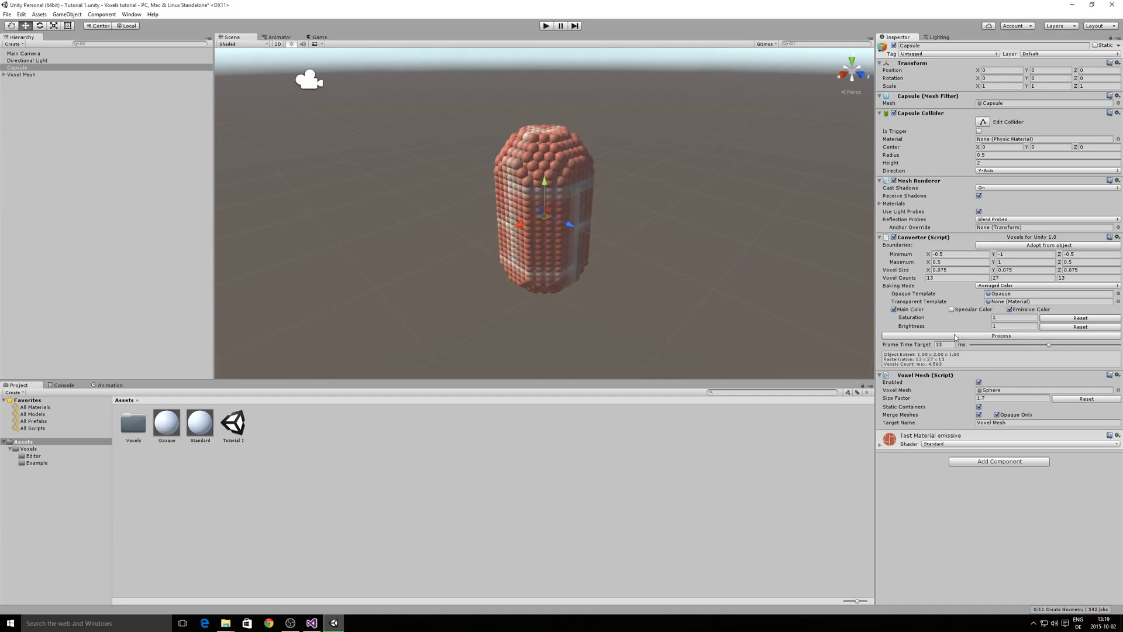
pyautogui.click(97, 61)
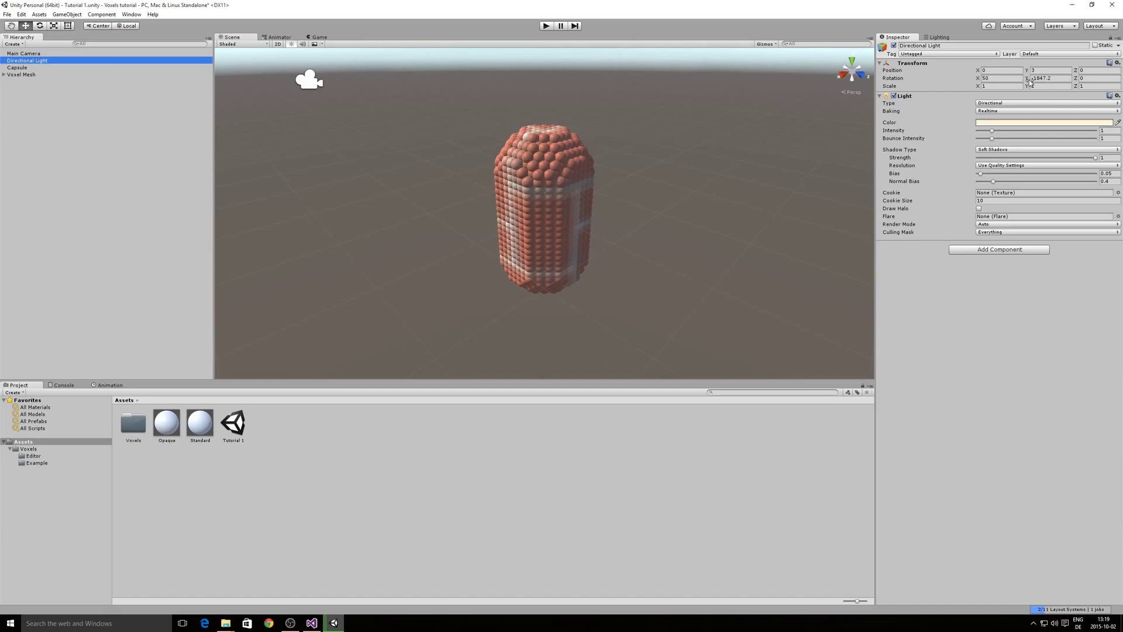
pyautogui.moveTo(1029, 78); pyautogui.dragTo(989, 80)
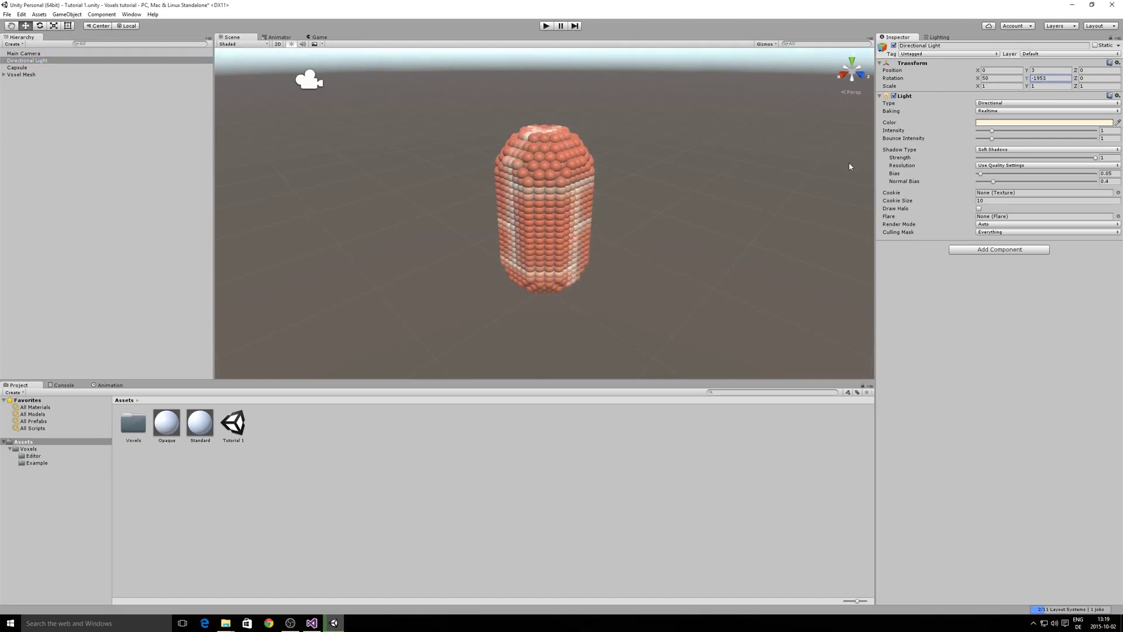
# - Undo the light rotation and voxelization, then apply Test Material diffuse to the capsule
pyautogui.hotkey('ctrl', 'z')
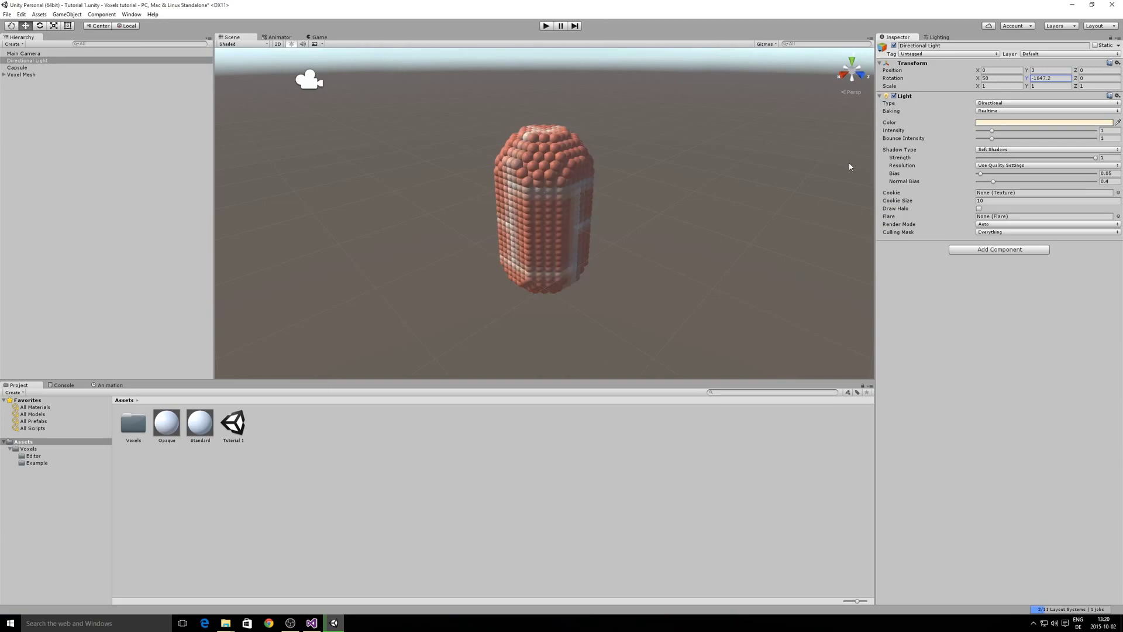
pyautogui.hotkey('ctrl', 'z')
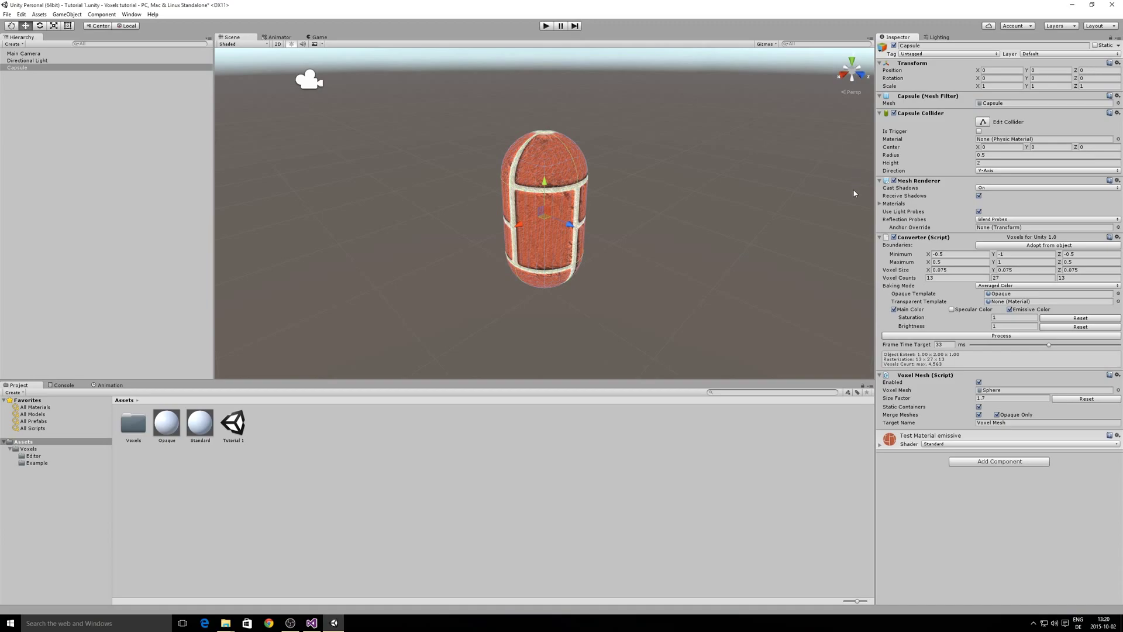
pyautogui.click(38, 462)
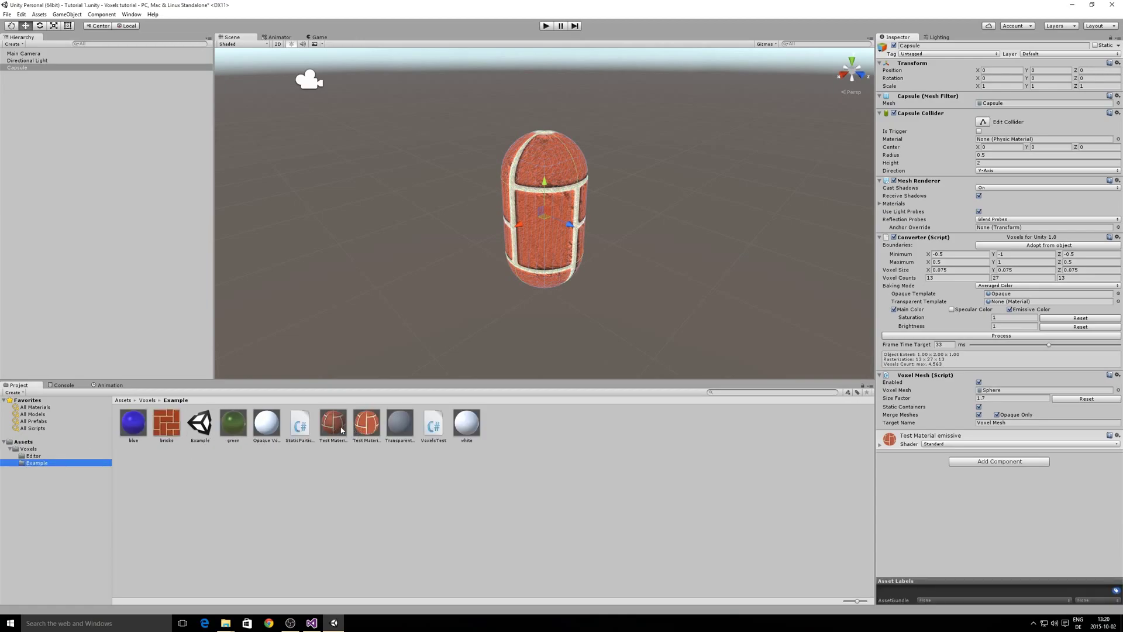
pyautogui.moveTo(333, 426); pyautogui.dragTo(532, 224)
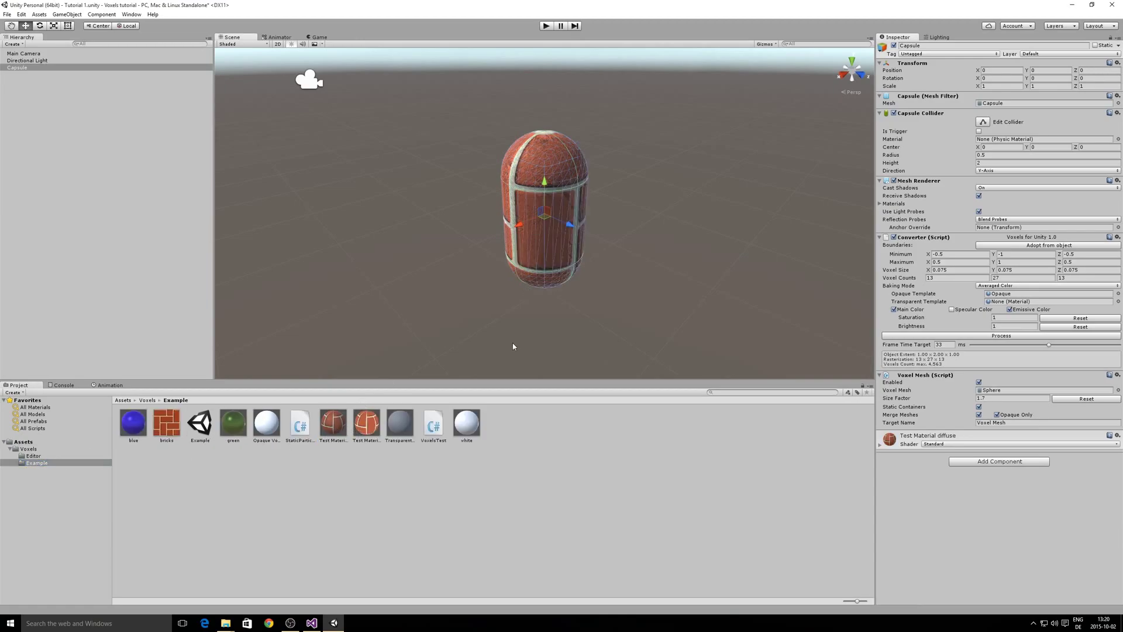
# - Set the Opaque material's albedo colour to black
pyautogui.click(30, 442)
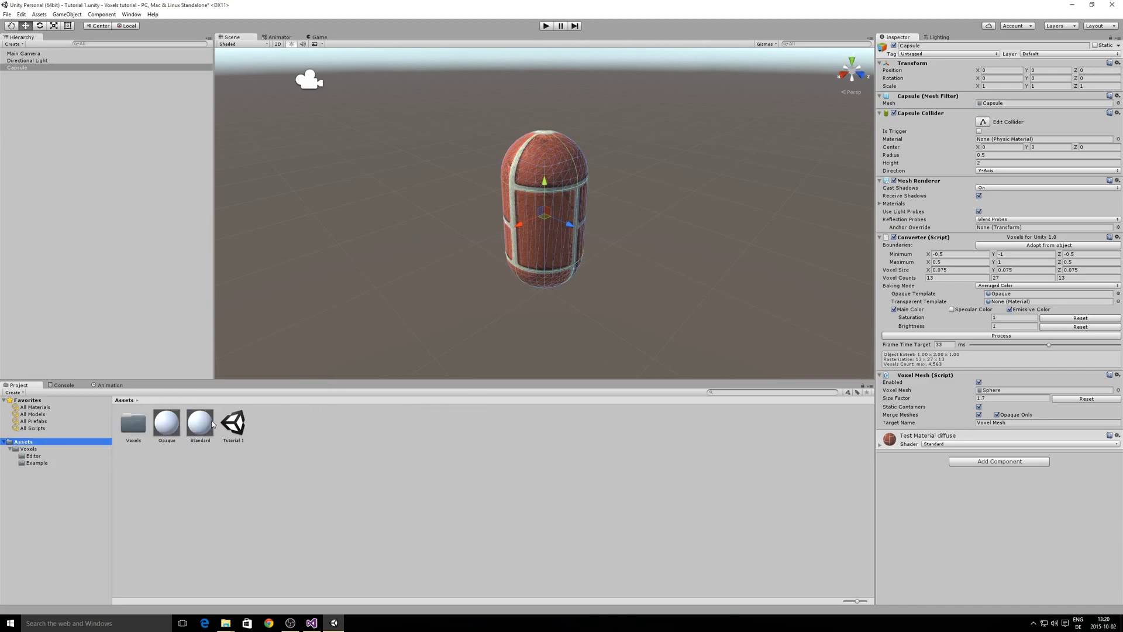
pyautogui.click(179, 425)
pyautogui.click(983, 84)
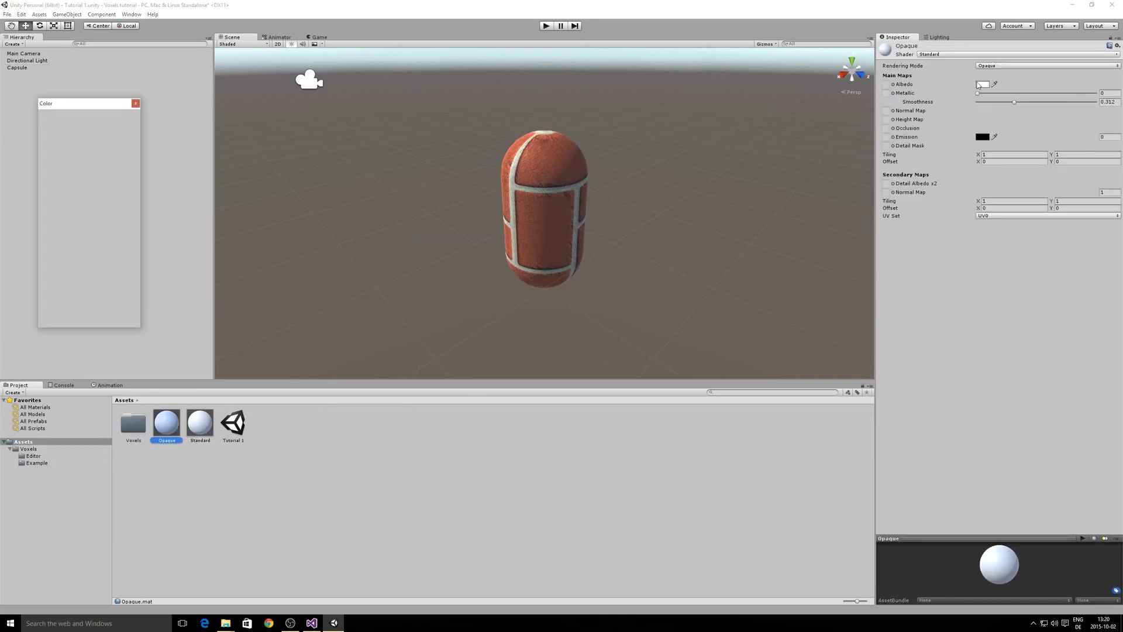
pyautogui.moveTo(100, 175); pyautogui.dragTo(42, 216)
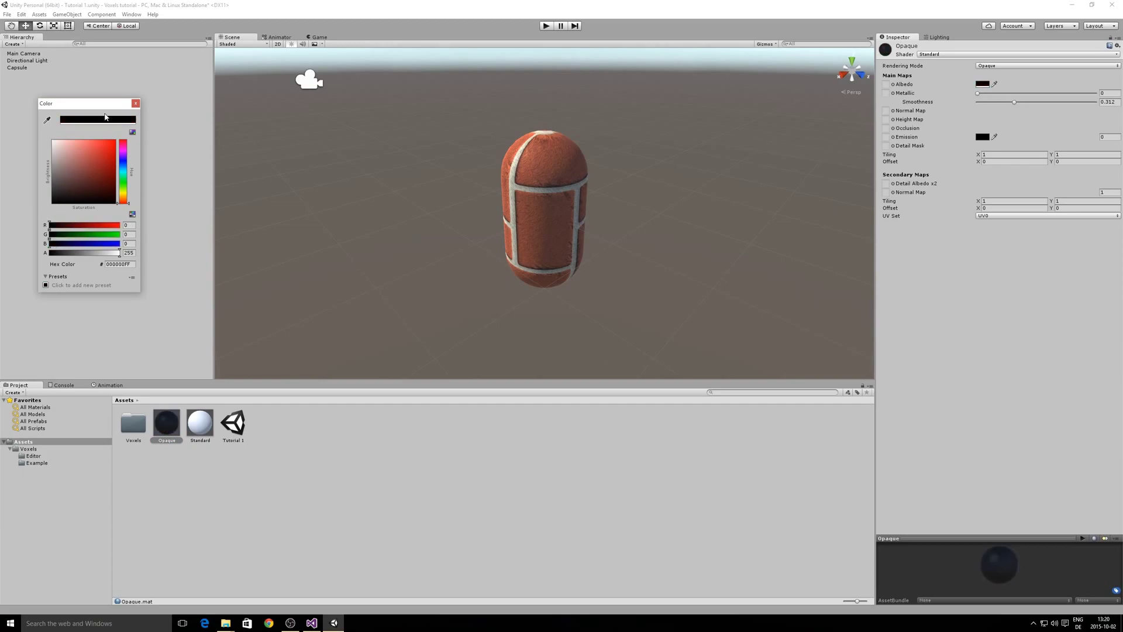
pyautogui.click(136, 103)
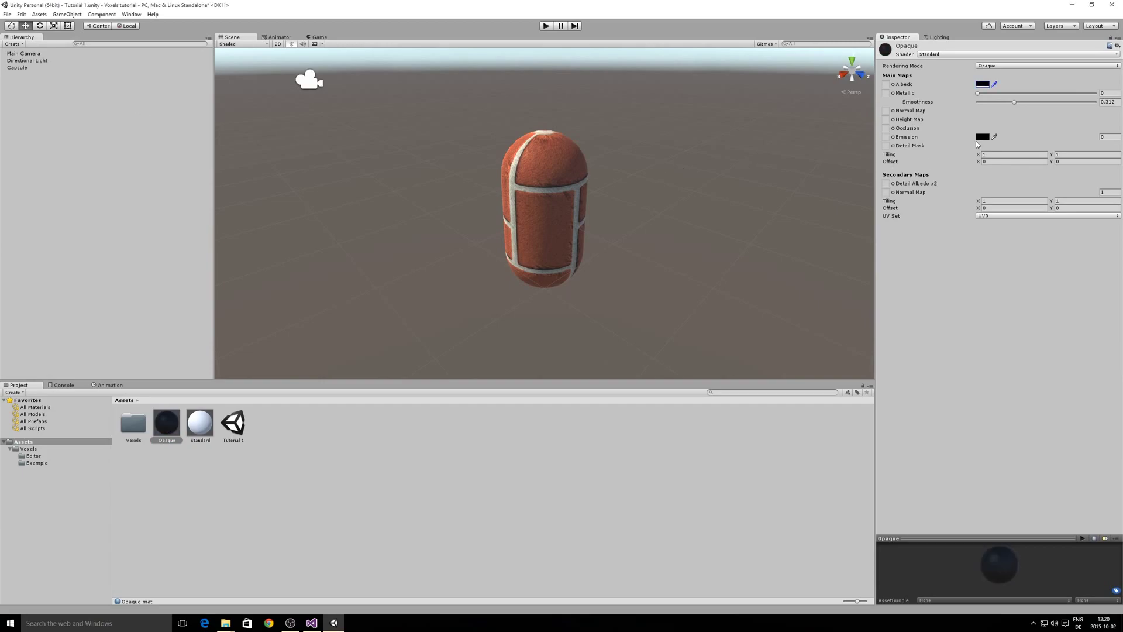
# - Set the Opaque material's emission colour to white at intensity 1
pyautogui.click(983, 137)
pyautogui.moveTo(61, 182); pyautogui.dragTo(44, 155)
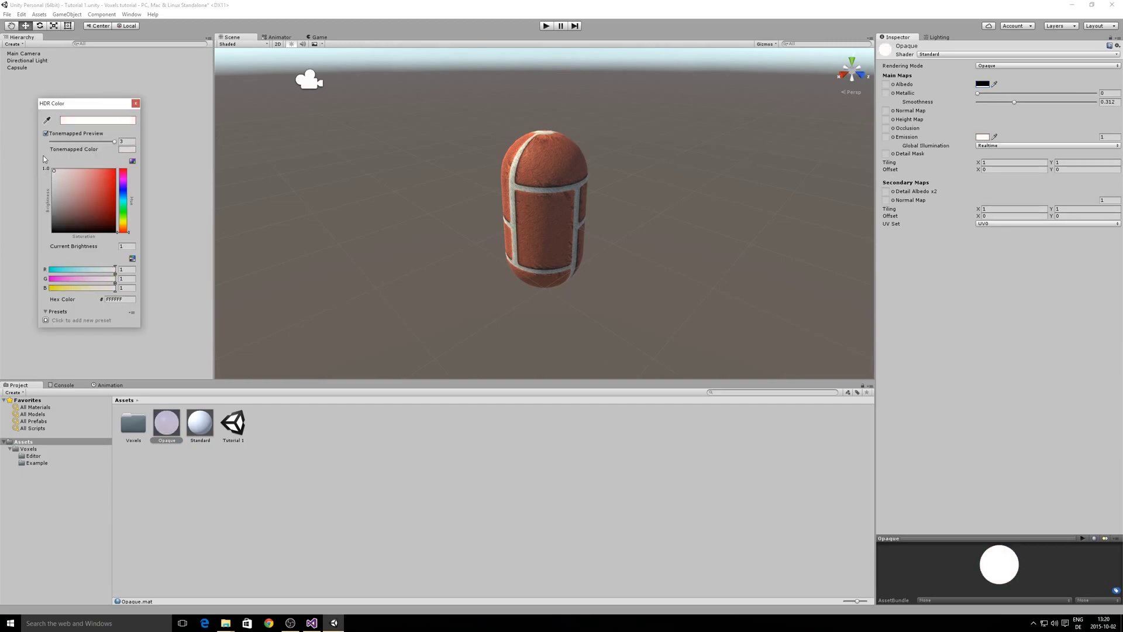
pyautogui.click(135, 103)
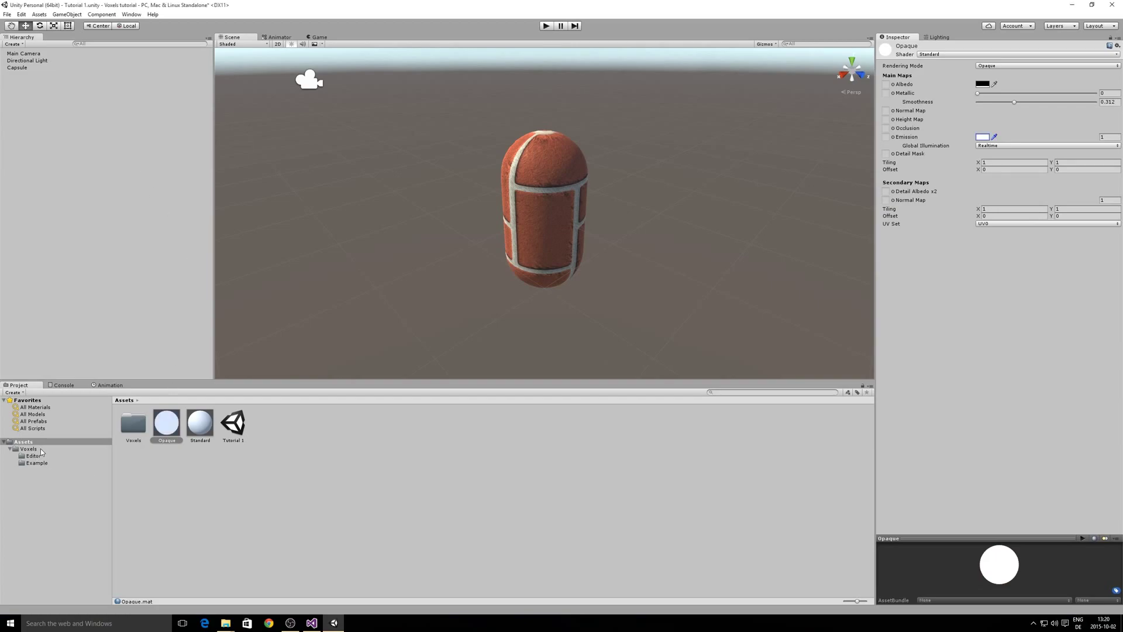
# - Turn off Main Color baking, voxelize the capsule, and rotate the light to Y -2567.2
pyautogui.click(20, 68)
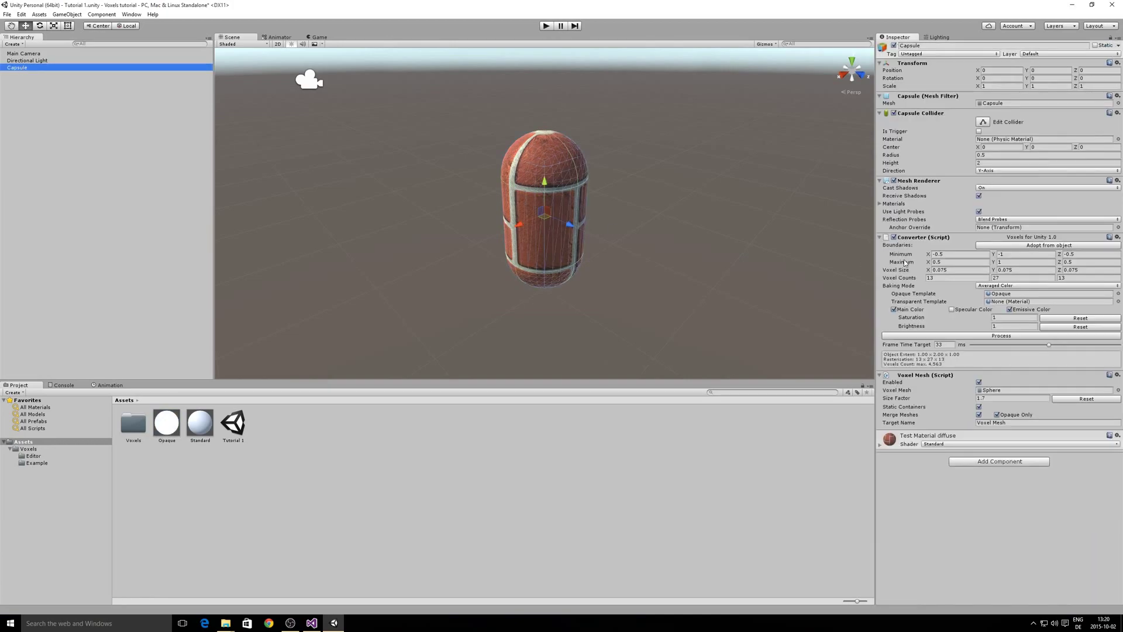
pyautogui.click(894, 309)
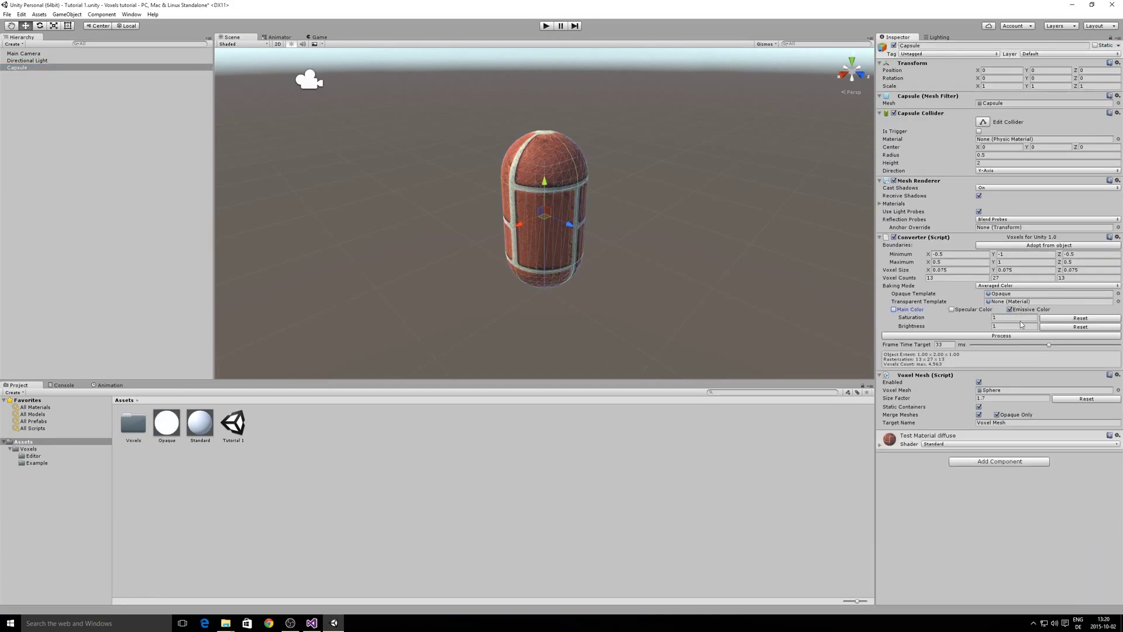
pyautogui.click(1018, 335)
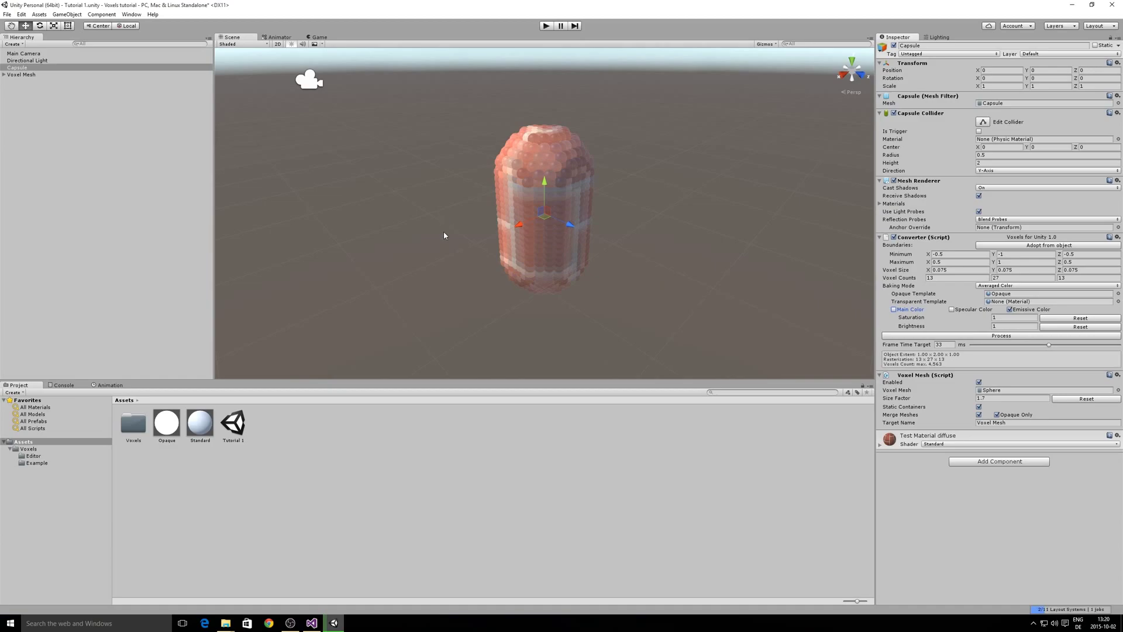
pyautogui.click(27, 60)
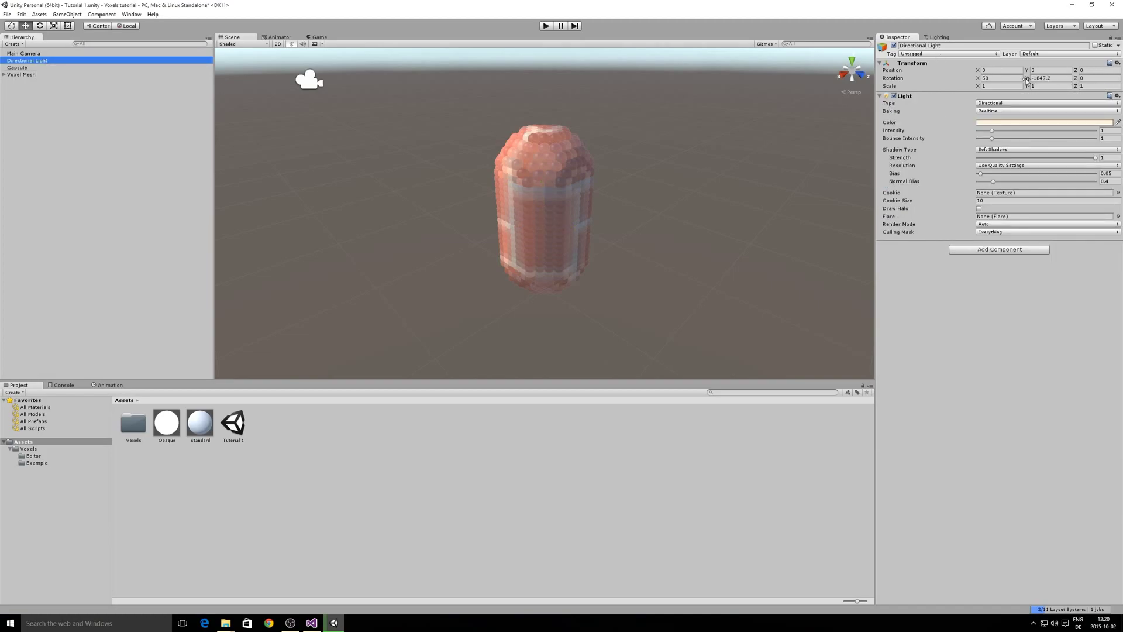
pyautogui.moveTo(1027, 78); pyautogui.dragTo(746, 106)
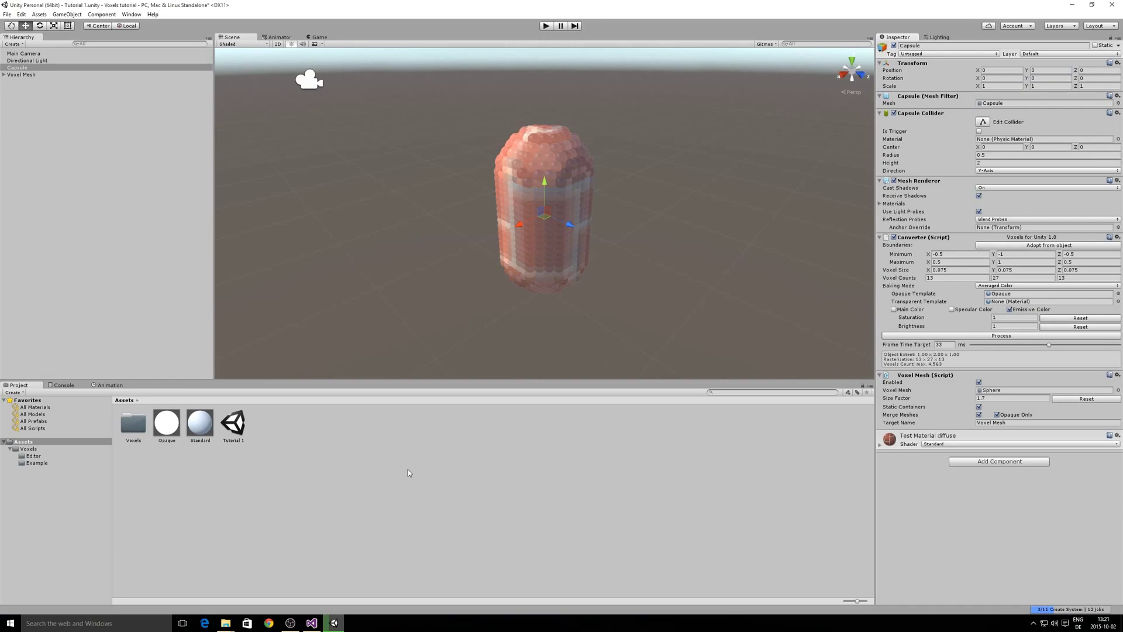
# - Drop the Opaque material's Smoothness to 0 and reselect the Capsule
pyautogui.click(171, 421)
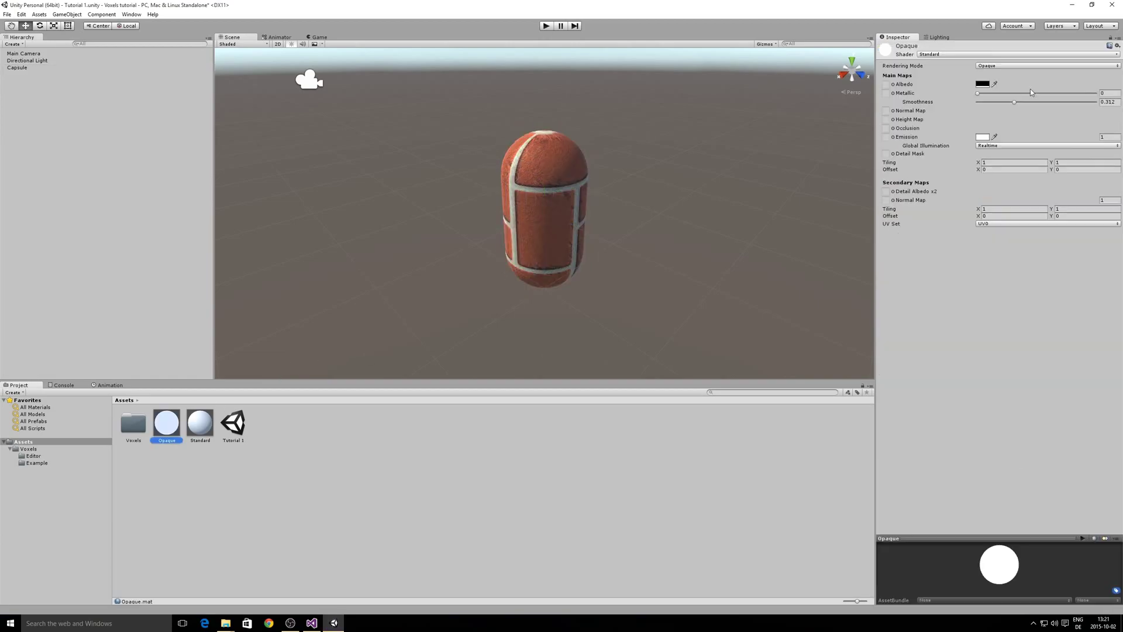
pyautogui.moveTo(1014, 102); pyautogui.dragTo(949, 101)
pyautogui.click(23, 69)
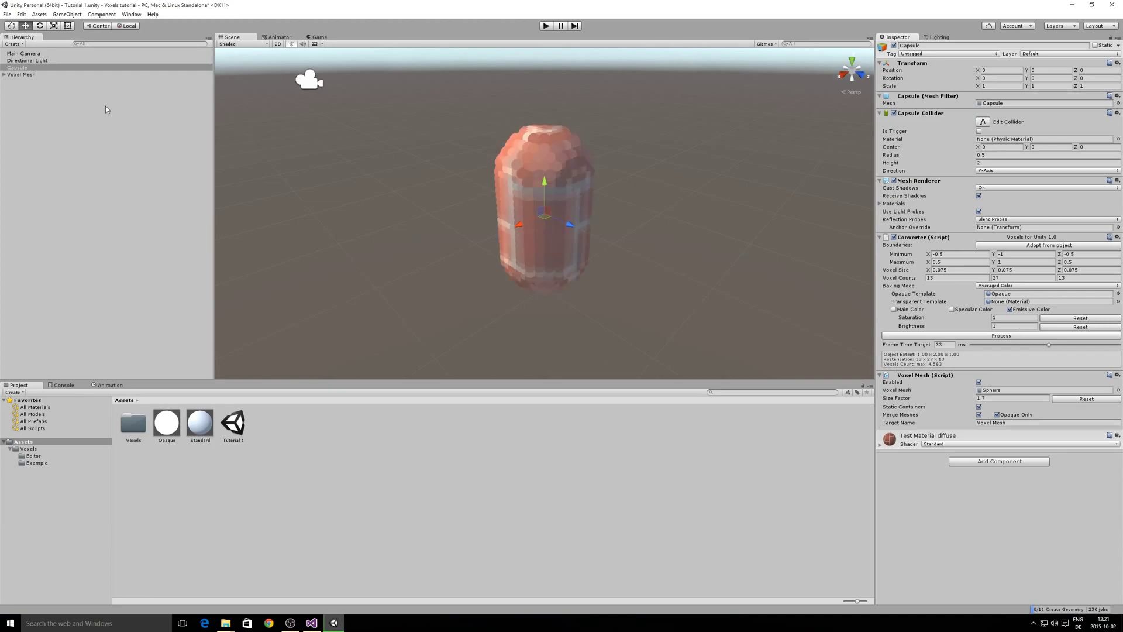
pyautogui.click(47, 67)
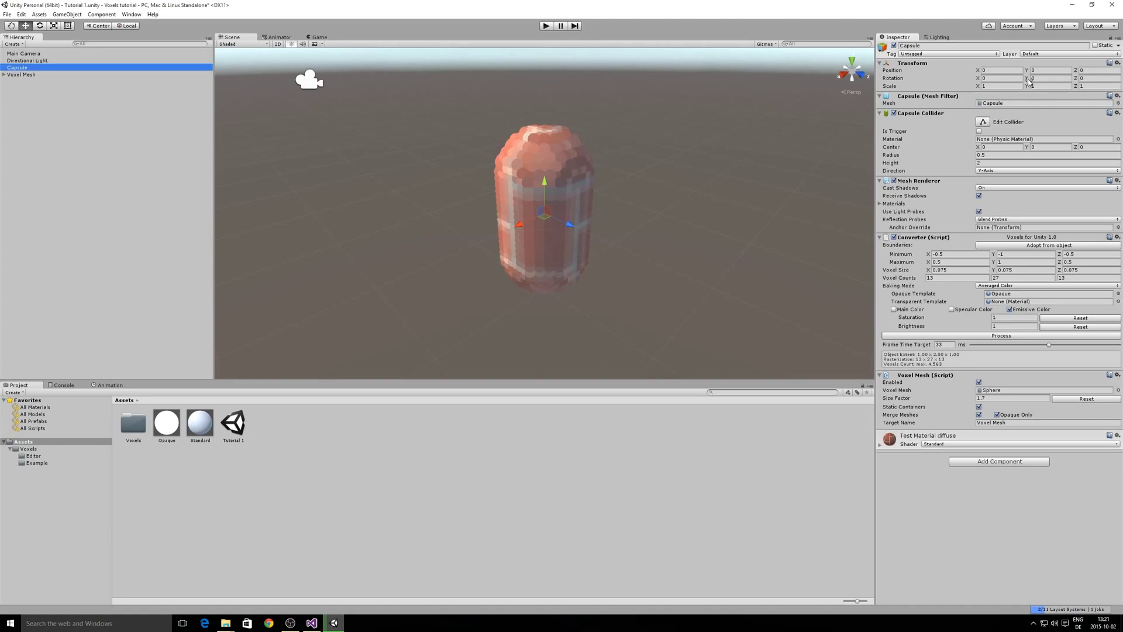
# - Spin the Directional Light's Y rotation to -3287.2 to compare voxel shading
pyautogui.click(85, 61)
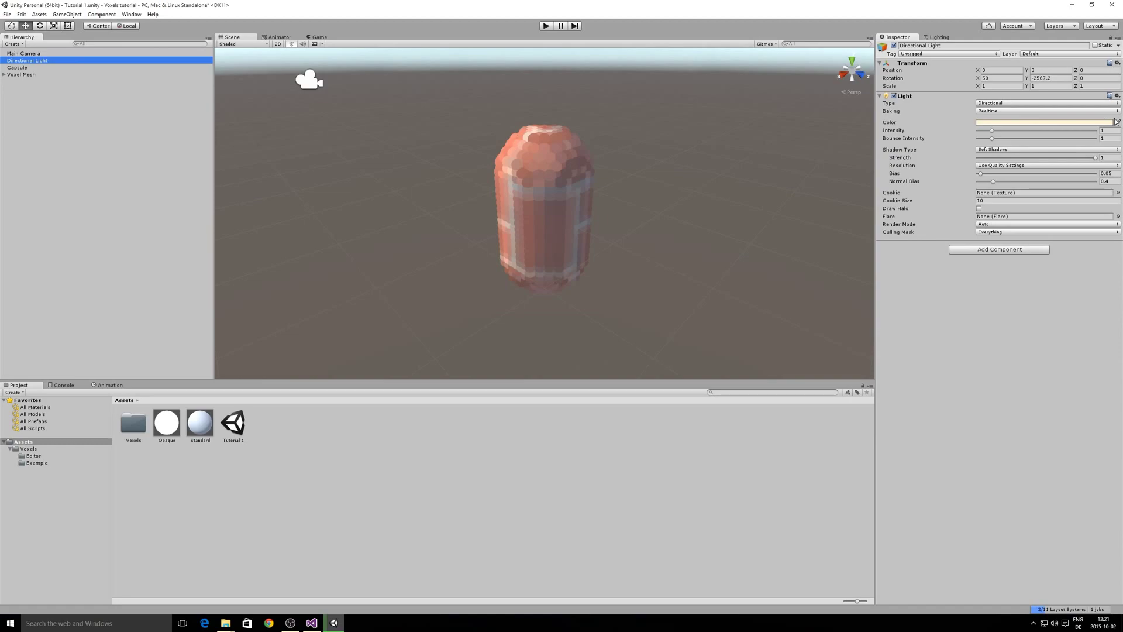
pyautogui.click(1031, 79)
pyautogui.moveTo(1031, 79)
pyautogui.mouseDown()
pyautogui.moveTo(838, 80)
pyautogui.moveTo(759, 236)
pyautogui.moveTo(703, 209)
pyautogui.mouseUp()
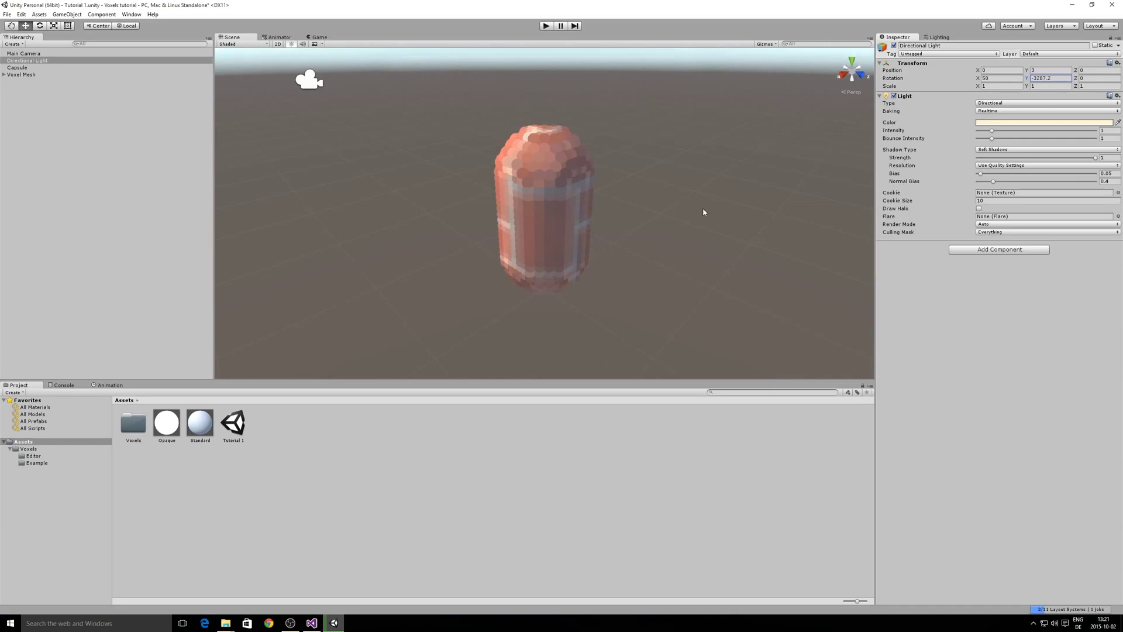
# - Rotate the Voxel Mesh to -360 on Y, then clear the selection
pyautogui.click(30, 75)
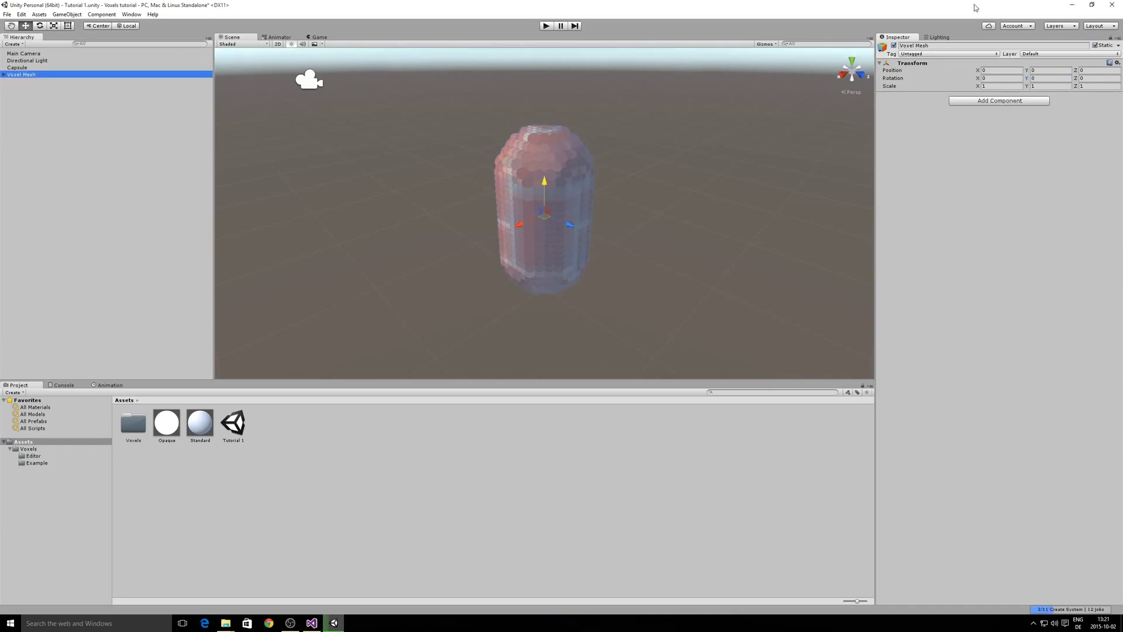
pyautogui.moveTo(1027, 82)
pyautogui.mouseDown()
pyautogui.moveTo(929, 85)
pyautogui.moveTo(921, 173)
pyautogui.mouseUp()
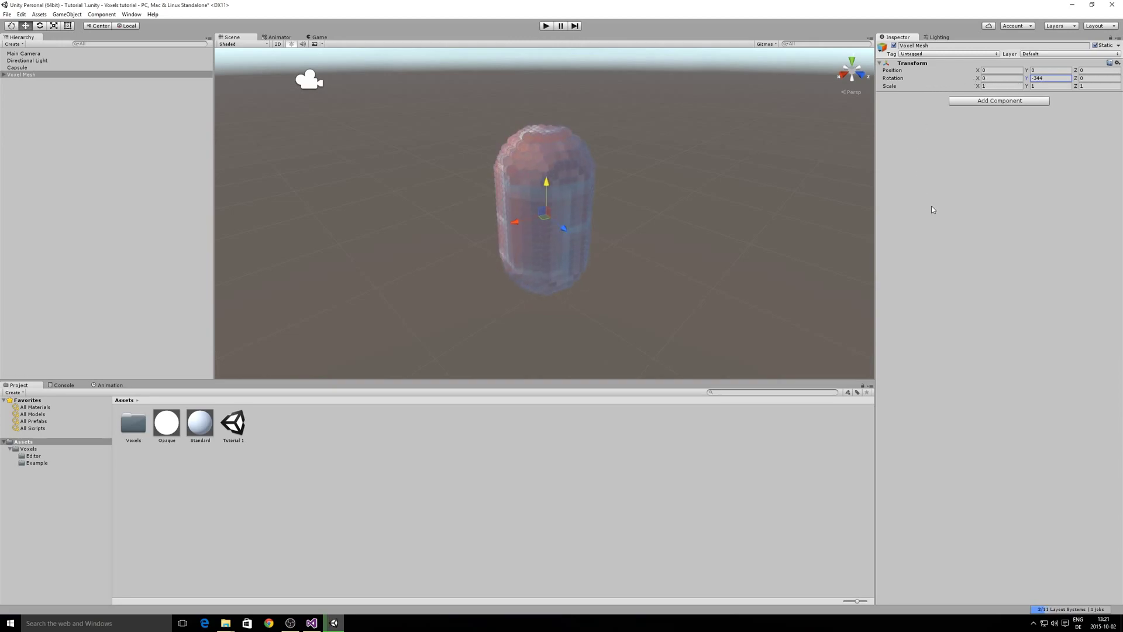
pyautogui.moveTo(933, 210); pyautogui.dragTo(933, 210)
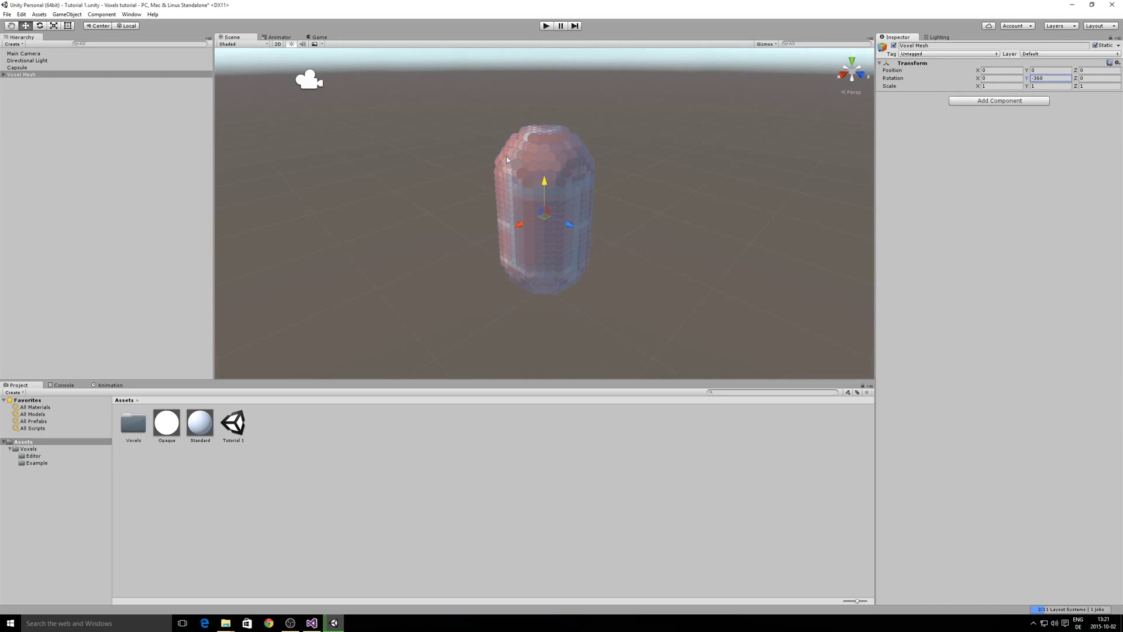
pyautogui.click(149, 223)
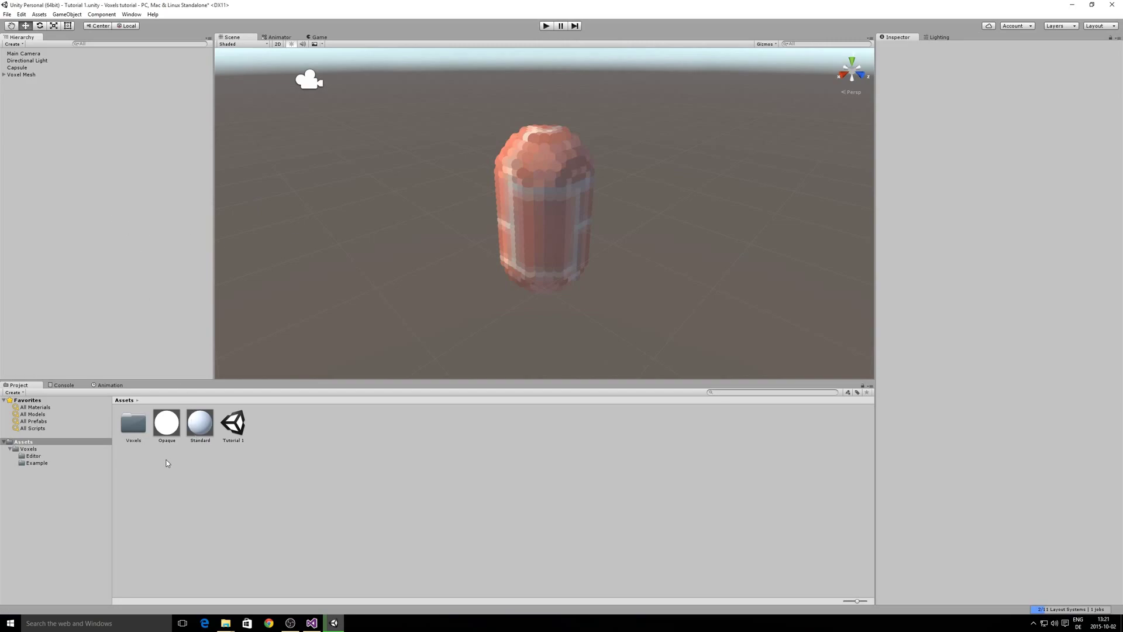
# - Undo the voxel conversion so only the plain brick Capsule remains
pyautogui.click(39, 82)
pyautogui.press('Up')
pyautogui.press('Up')
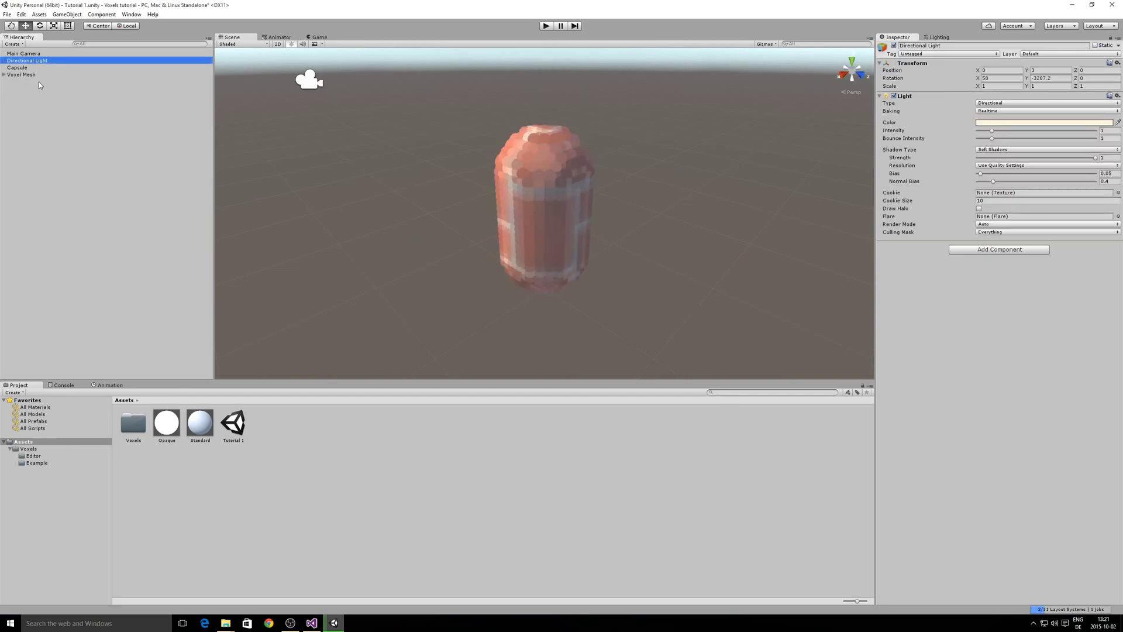
pyautogui.press('Down')
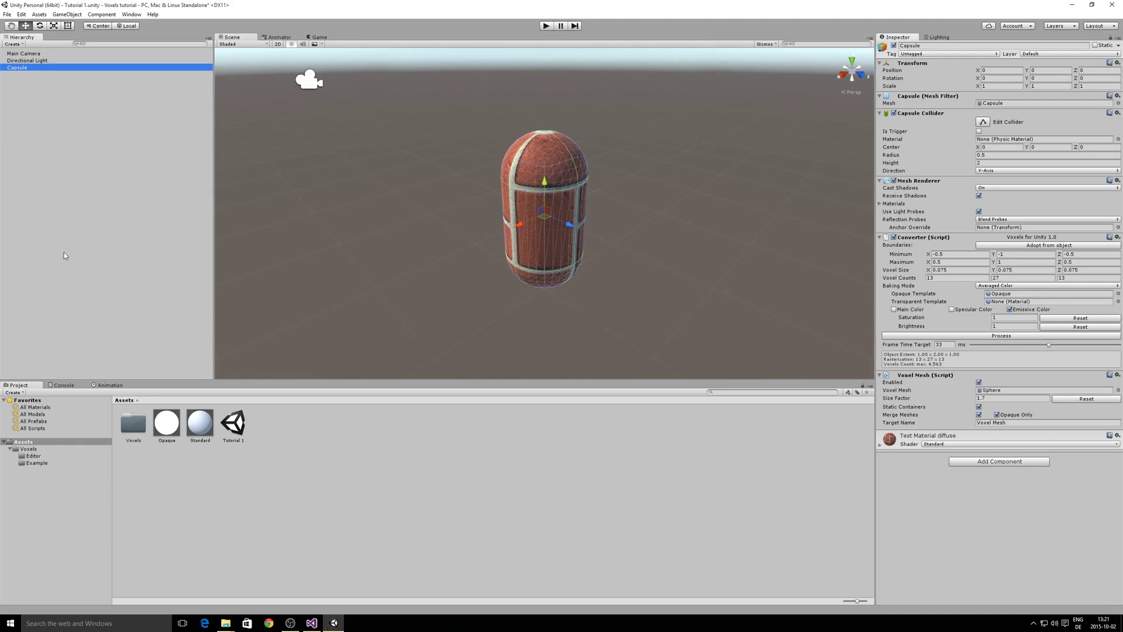
# - Apply a test material from Voxels/Example to the capsule
pyautogui.click(36, 450)
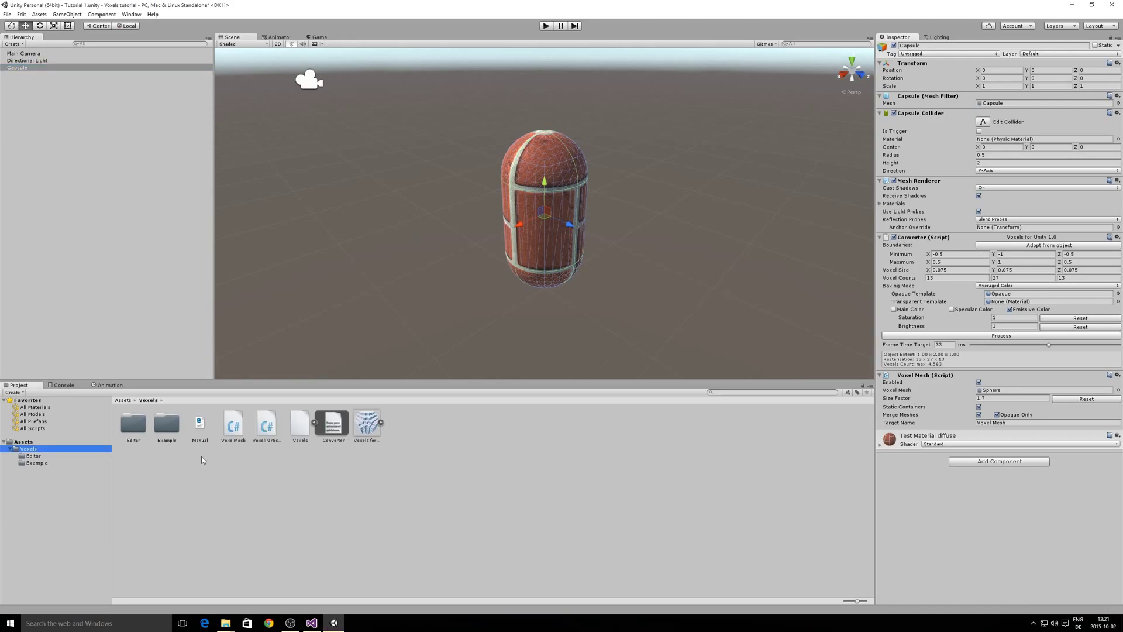
pyautogui.click(32, 464)
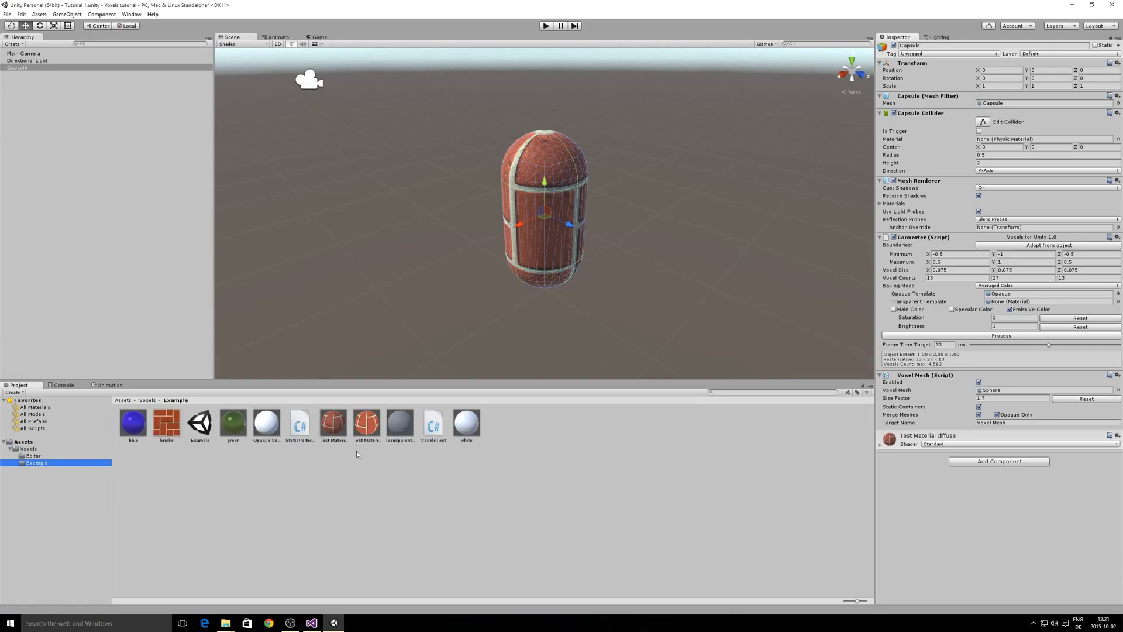
pyautogui.moveTo(367, 424)
pyautogui.mouseDown()
pyautogui.moveTo(481, 337)
pyautogui.moveTo(548, 221)
pyautogui.mouseUp()
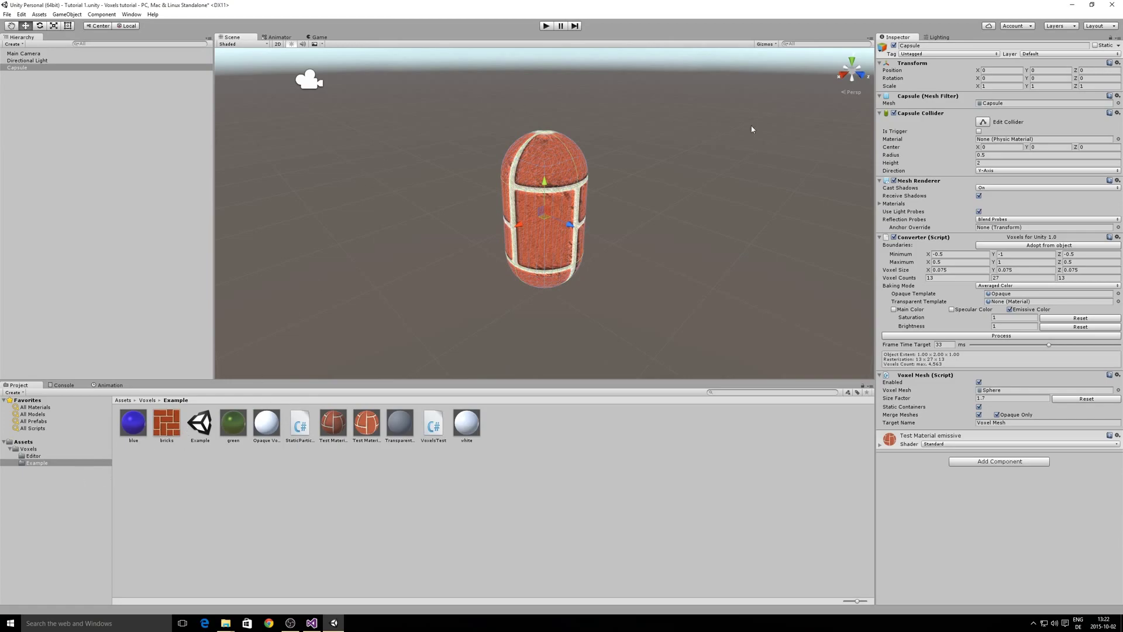
# - Voxelize the capsule, undo it, and re-enable Main Color baking in the Converter
pyautogui.click(924, 335)
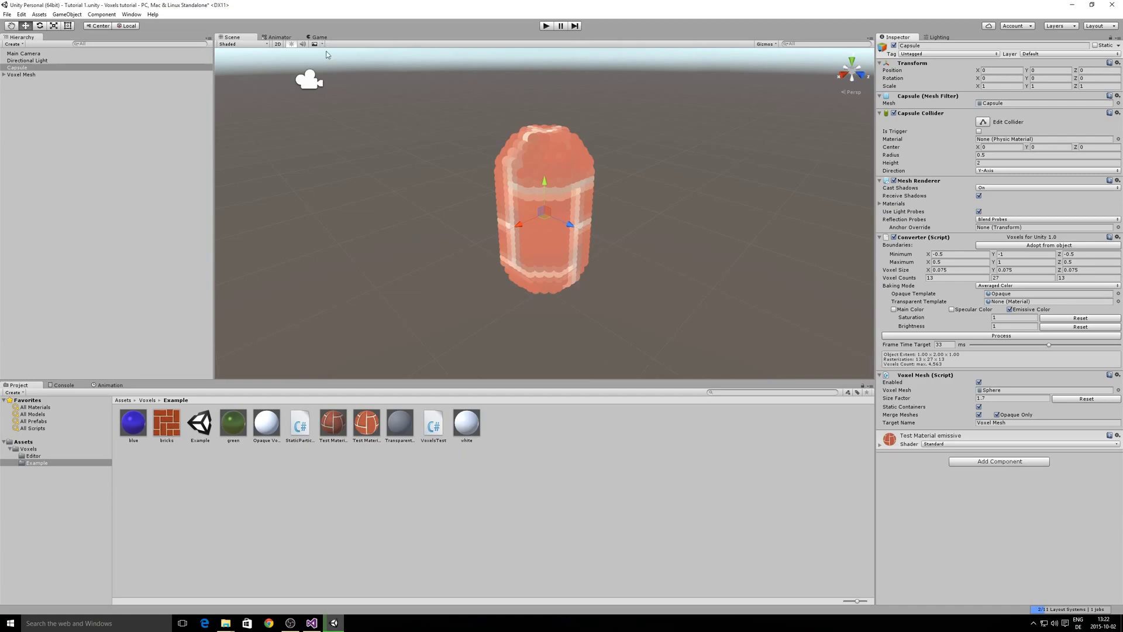
pyautogui.hotkey('ctrl', 'z')
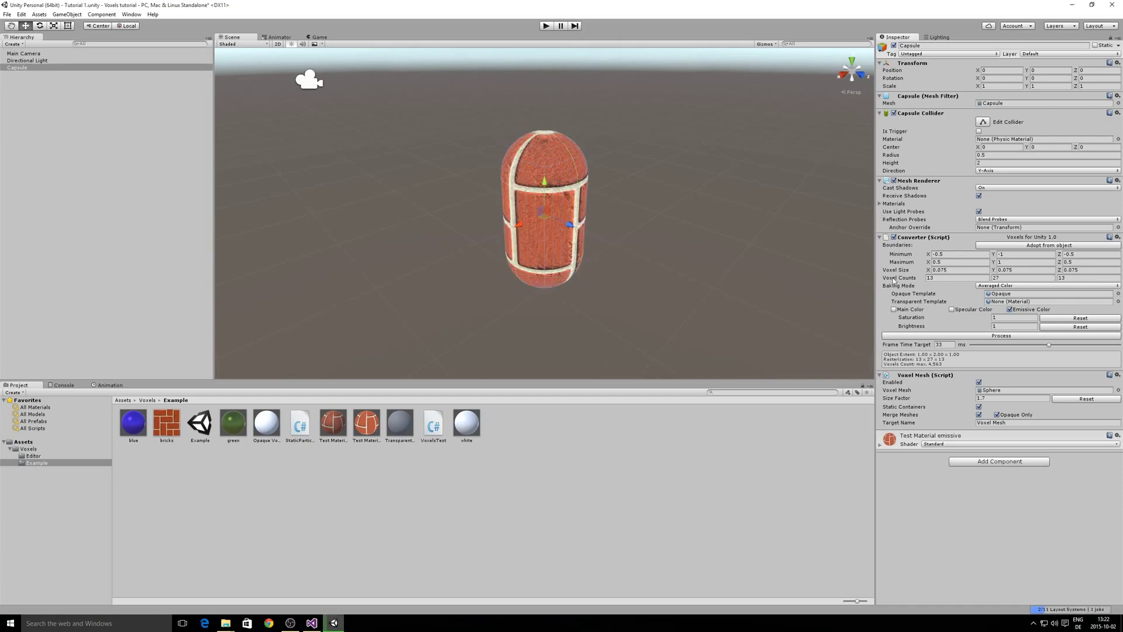
pyautogui.click(893, 310)
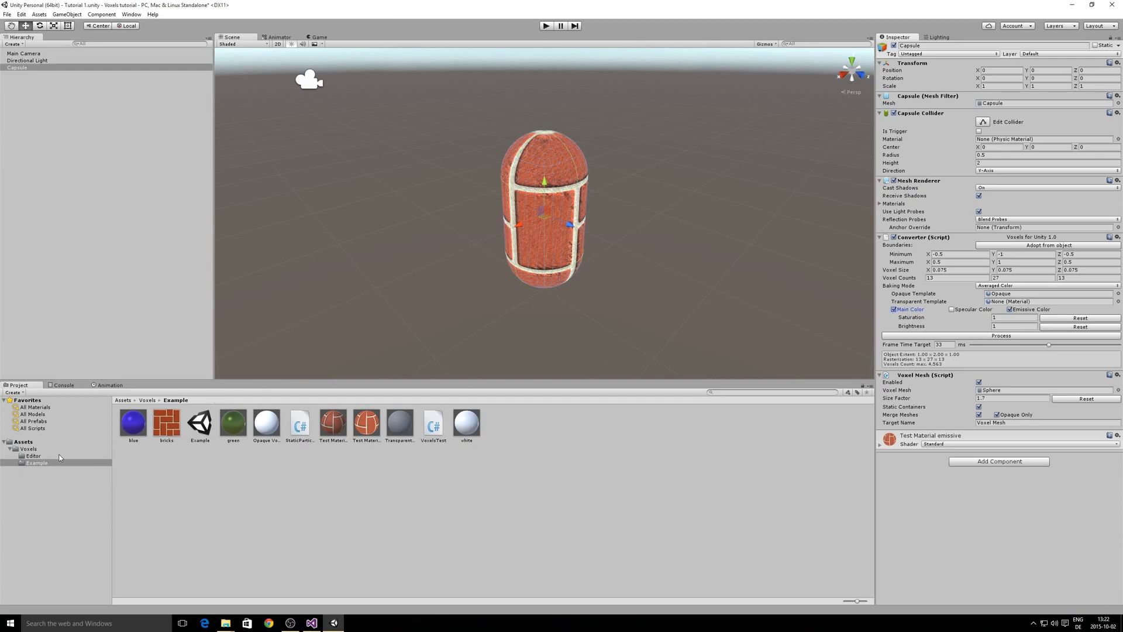
# - Set the Opaque material's albedo colour to white
pyautogui.click(48, 443)
pyautogui.click(177, 425)
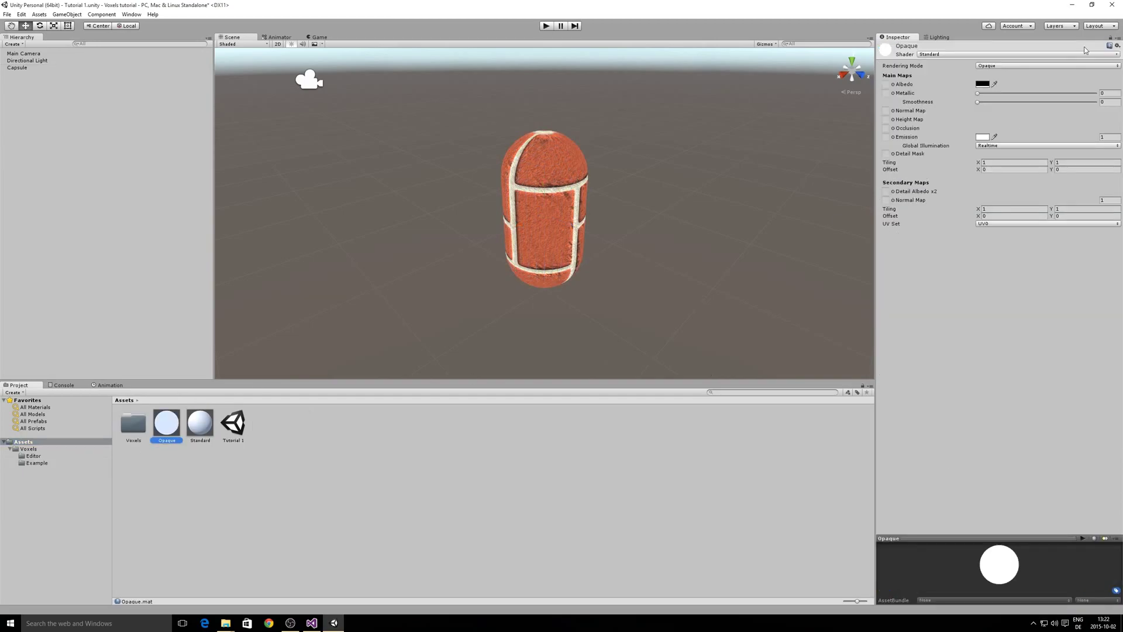
pyautogui.click(982, 83)
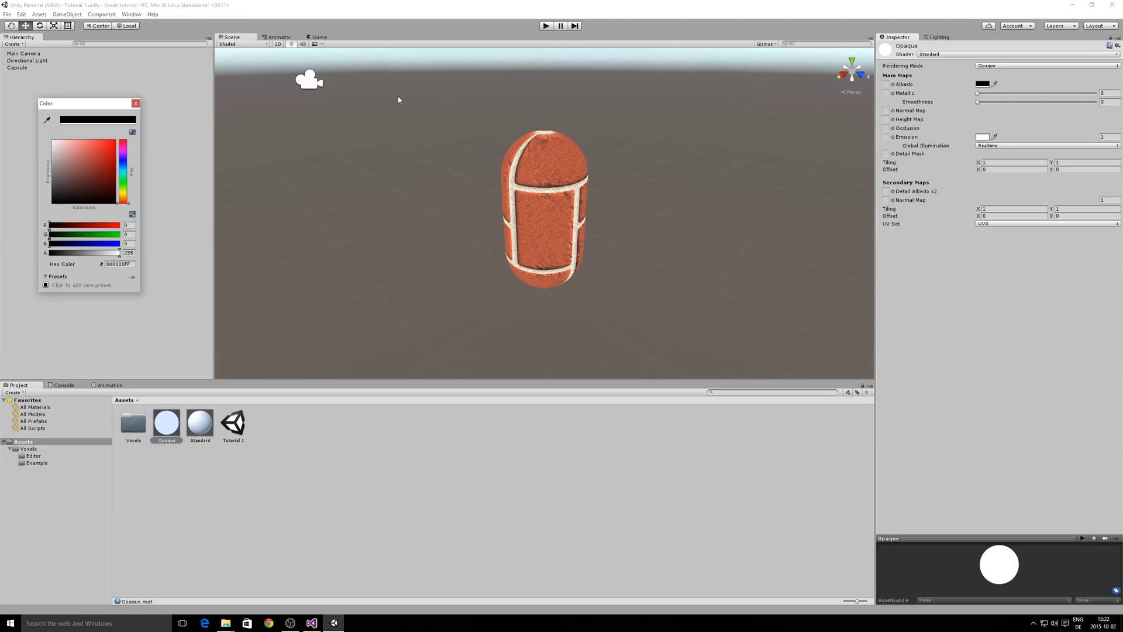
pyautogui.moveTo(78, 187); pyautogui.dragTo(37, 124)
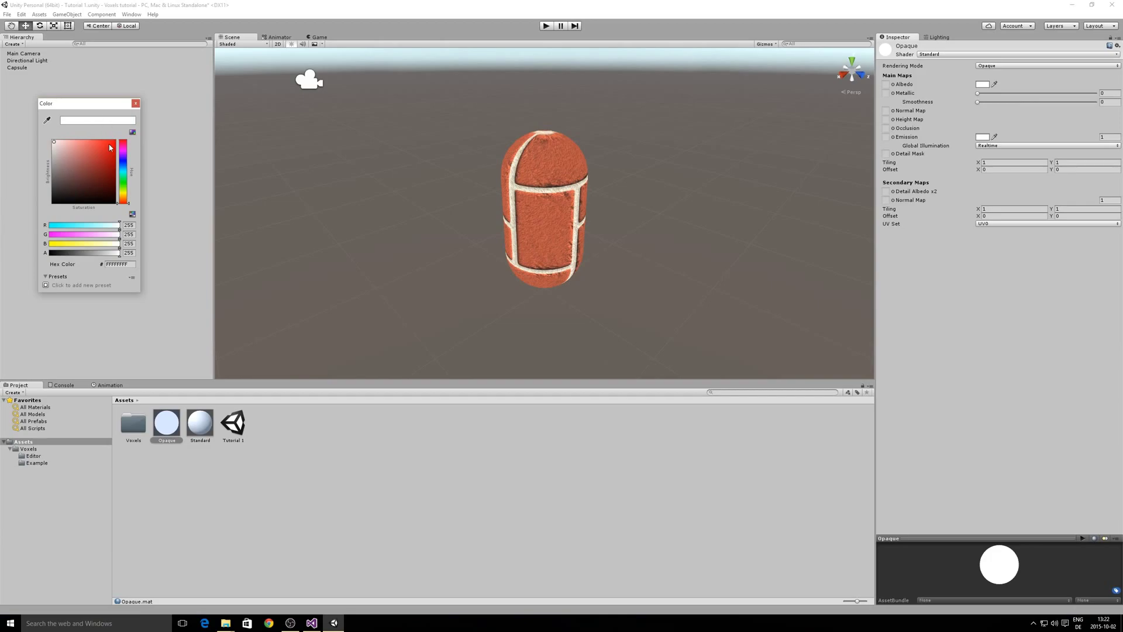
pyautogui.click(135, 103)
# - Set the Opaque material's emission colour to black, then reselect the Capsule
pyautogui.click(983, 137)
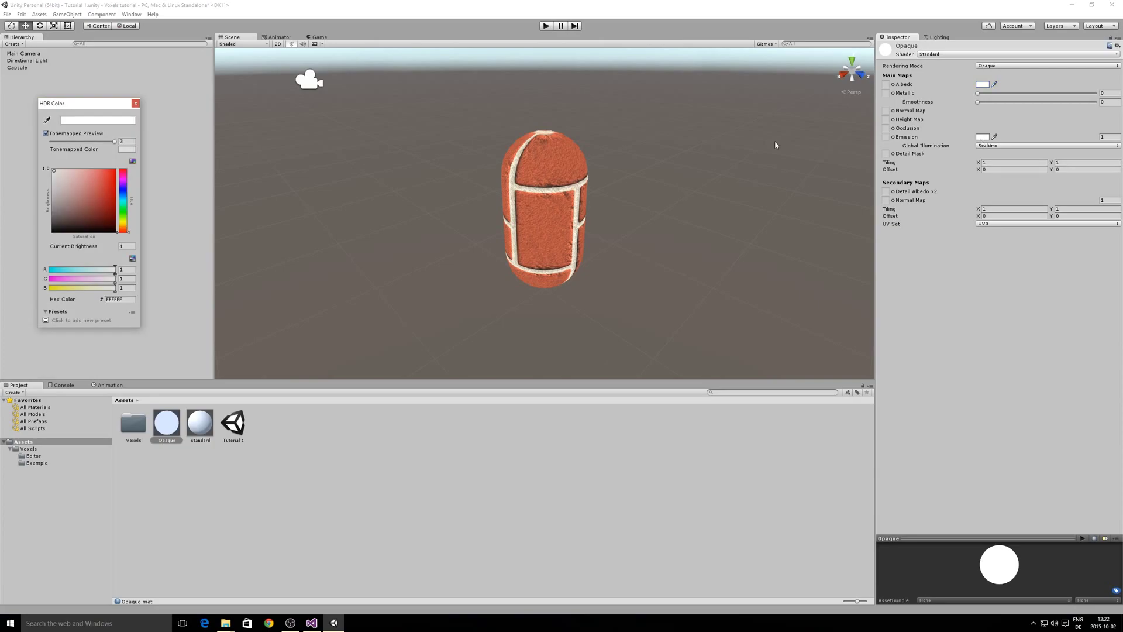
pyautogui.moveTo(98, 194); pyautogui.dragTo(47, 243)
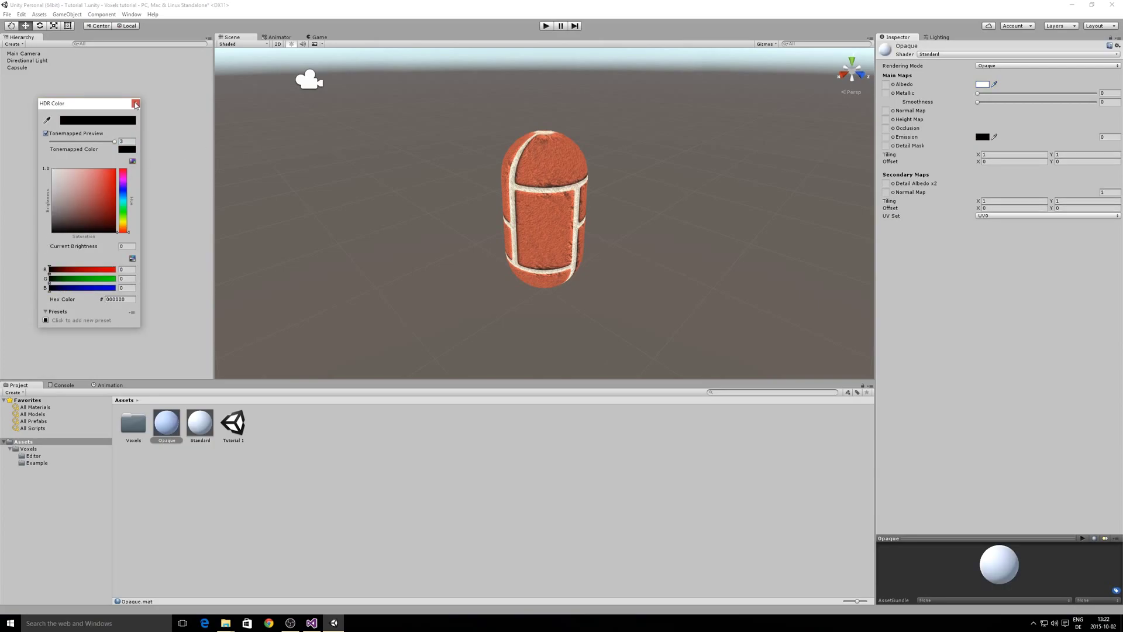
pyautogui.click(135, 103)
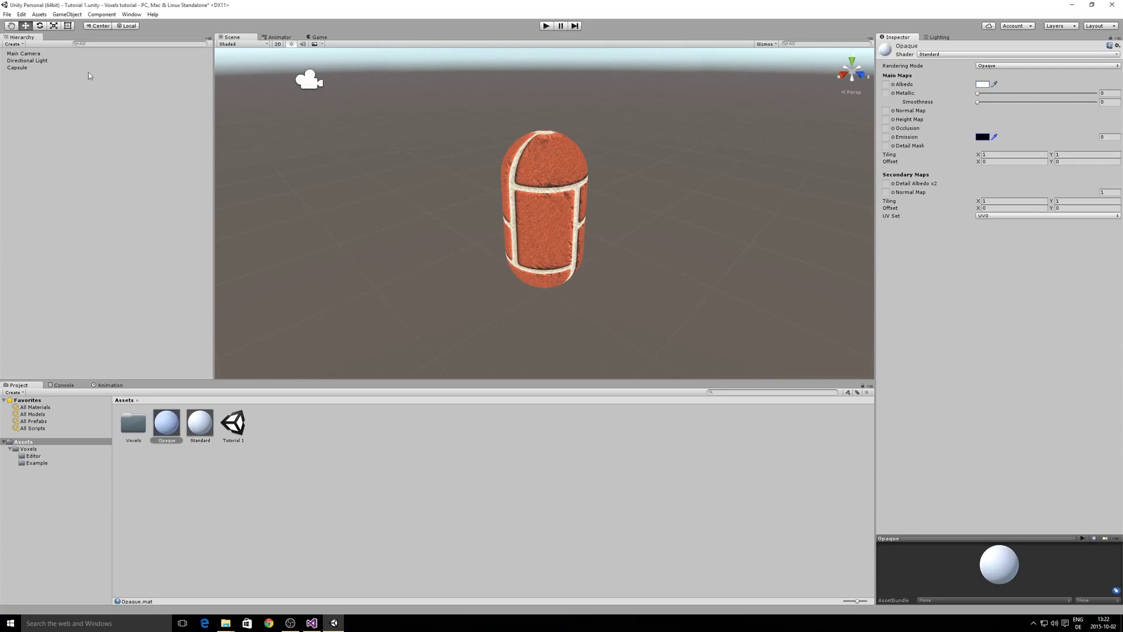
pyautogui.click(41, 67)
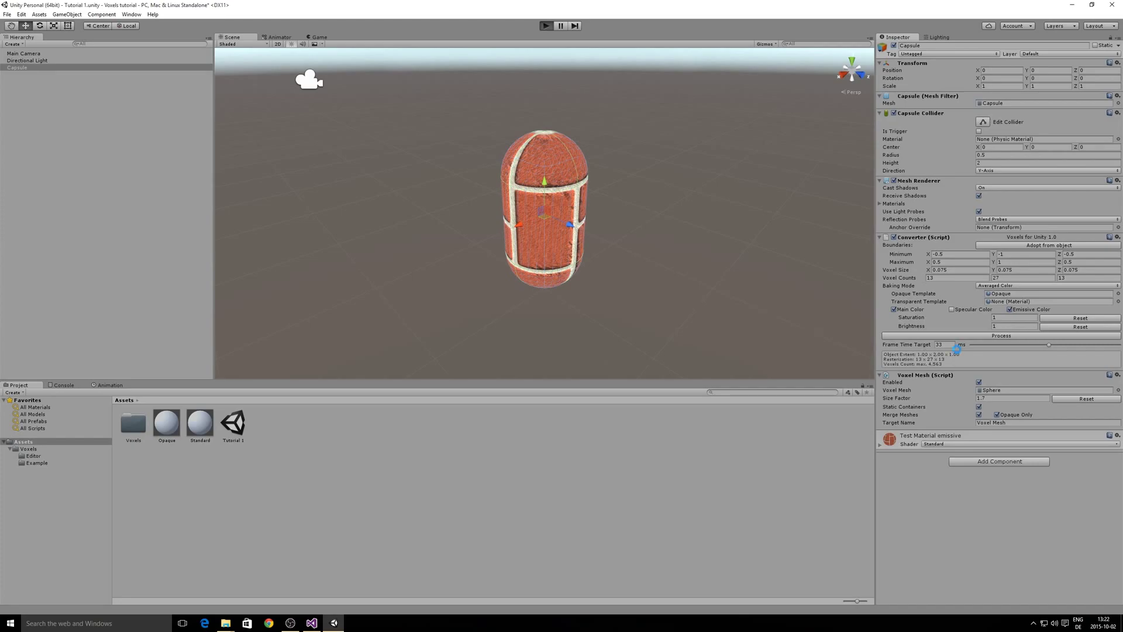
# - Voxelize the capsule in Play mode, then stop, disable its Converter, and play again
pyautogui.hotkey('ctrl', 'p')
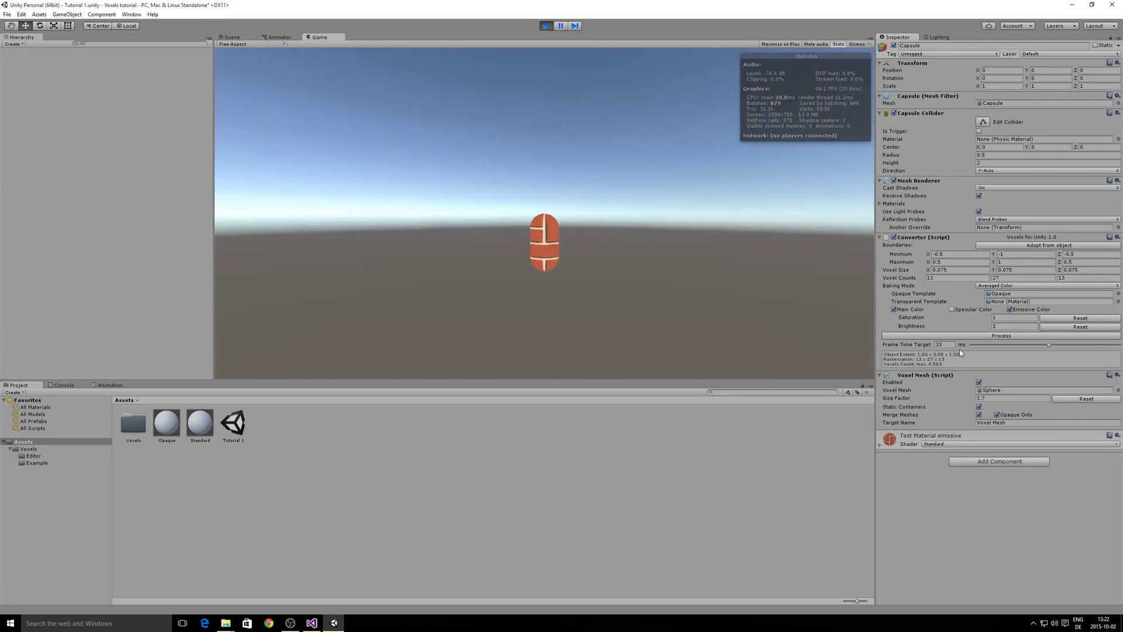
pyautogui.click(959, 336)
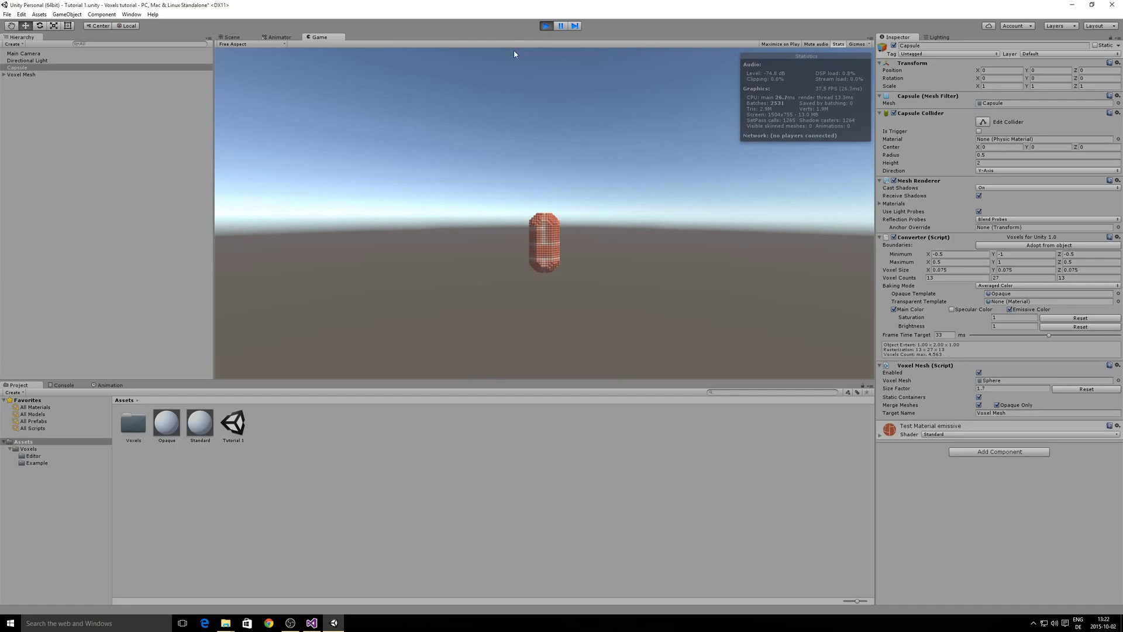
pyautogui.click(545, 26)
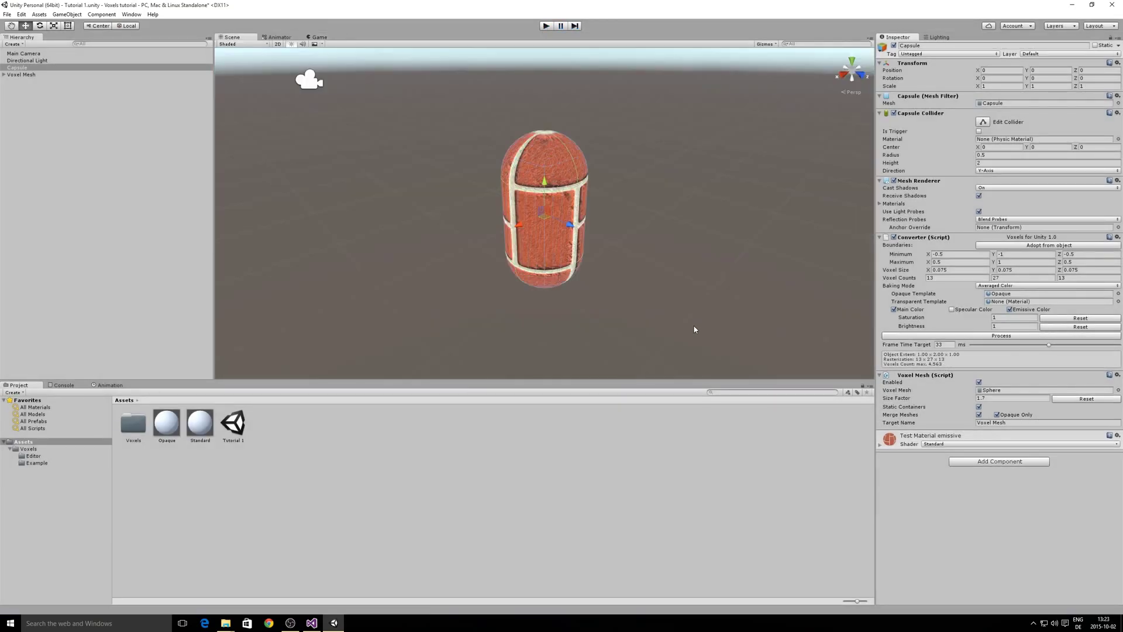
pyautogui.click(893, 237)
pyautogui.click(547, 26)
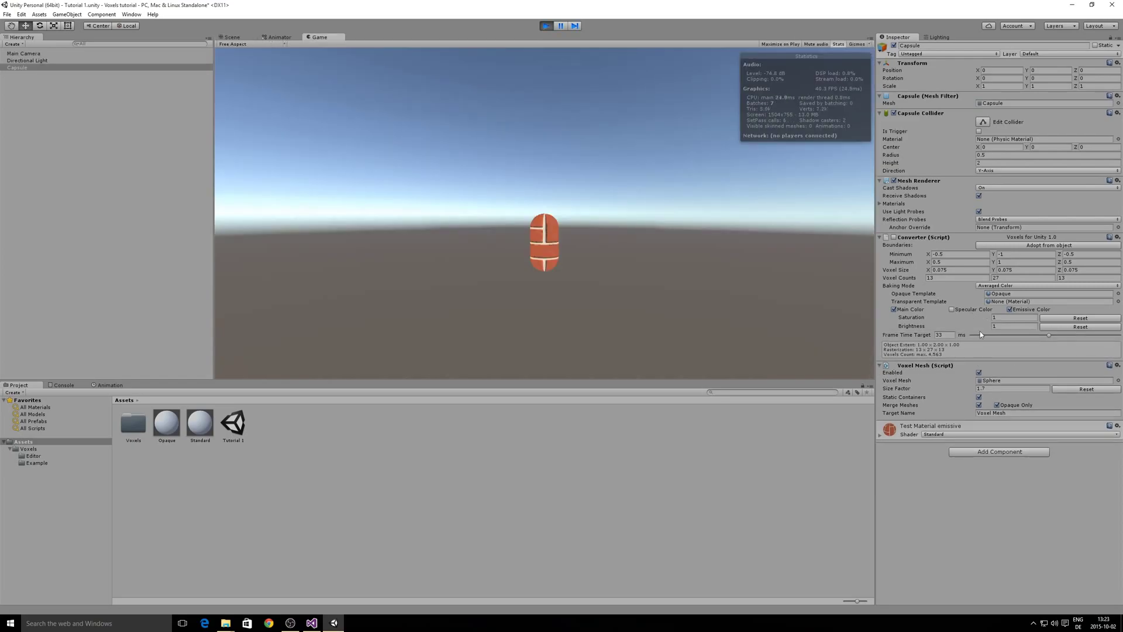
# - Toggle the Converter on and off at runtime, stop play, and open the Capsule's 3D Object menu
pyautogui.click(895, 238)
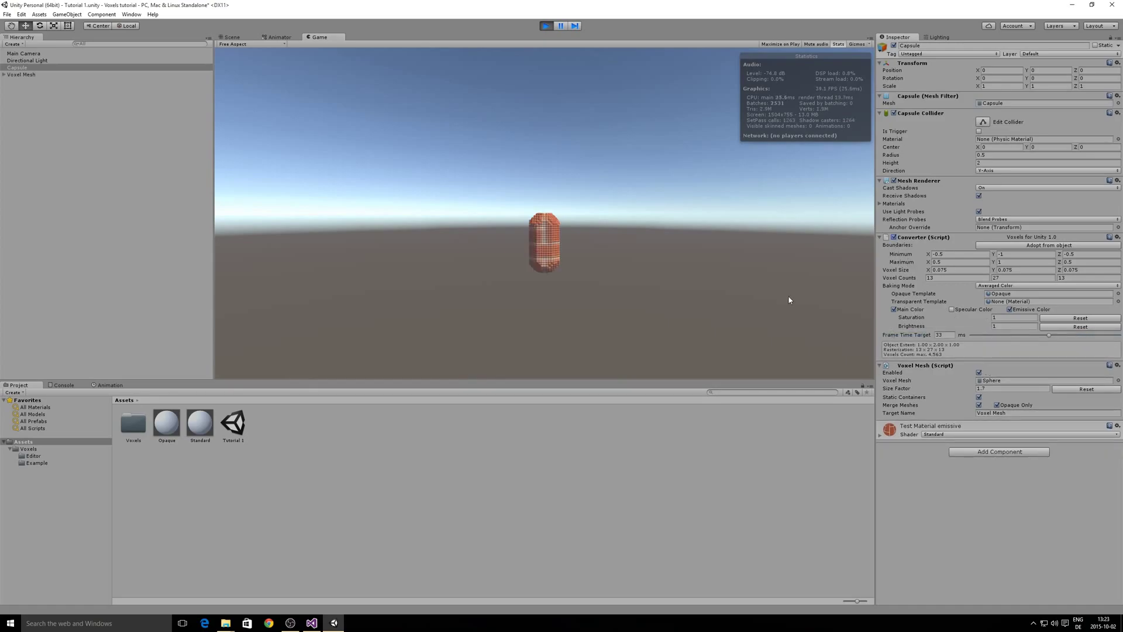
pyautogui.click(894, 238)
pyautogui.click(547, 27)
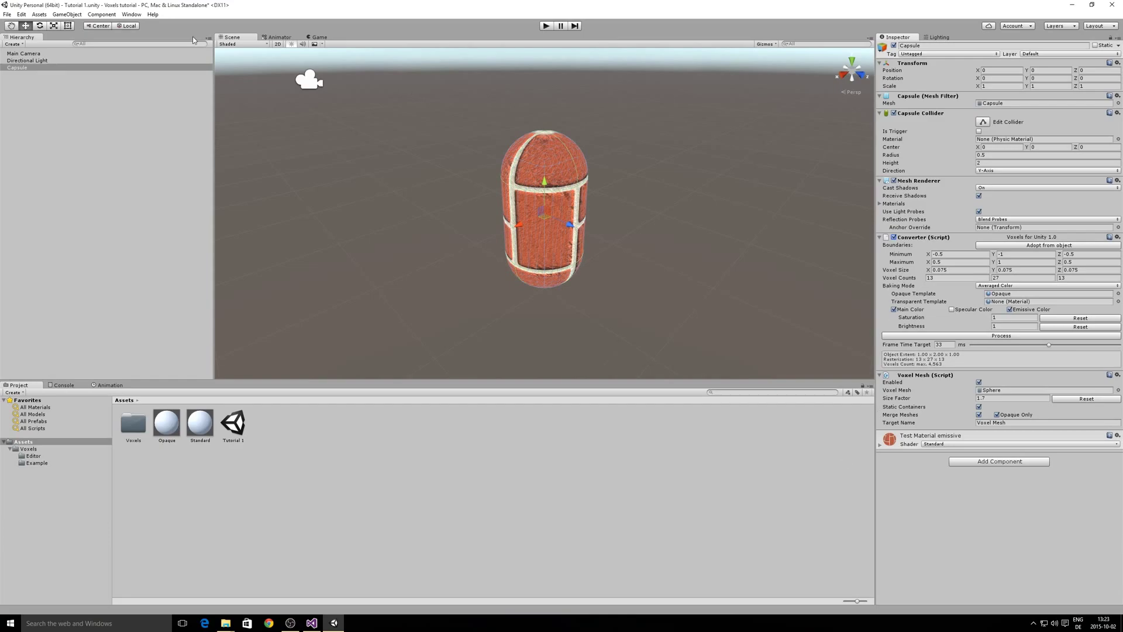
pyautogui.rightClick(25, 68)
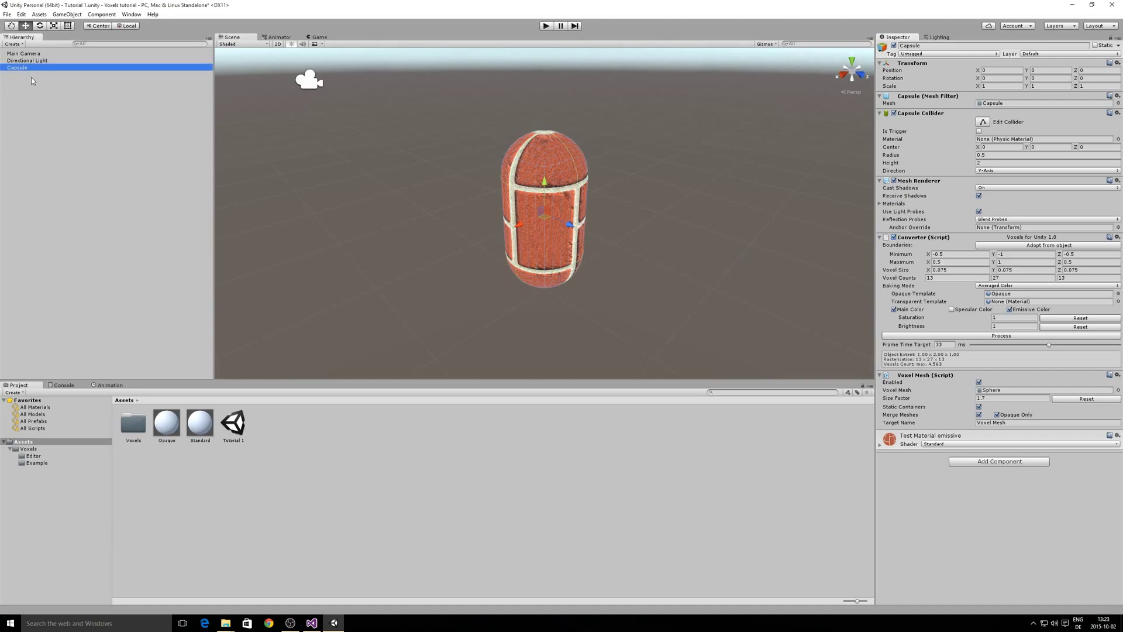
pyautogui.moveTo(62, 153)
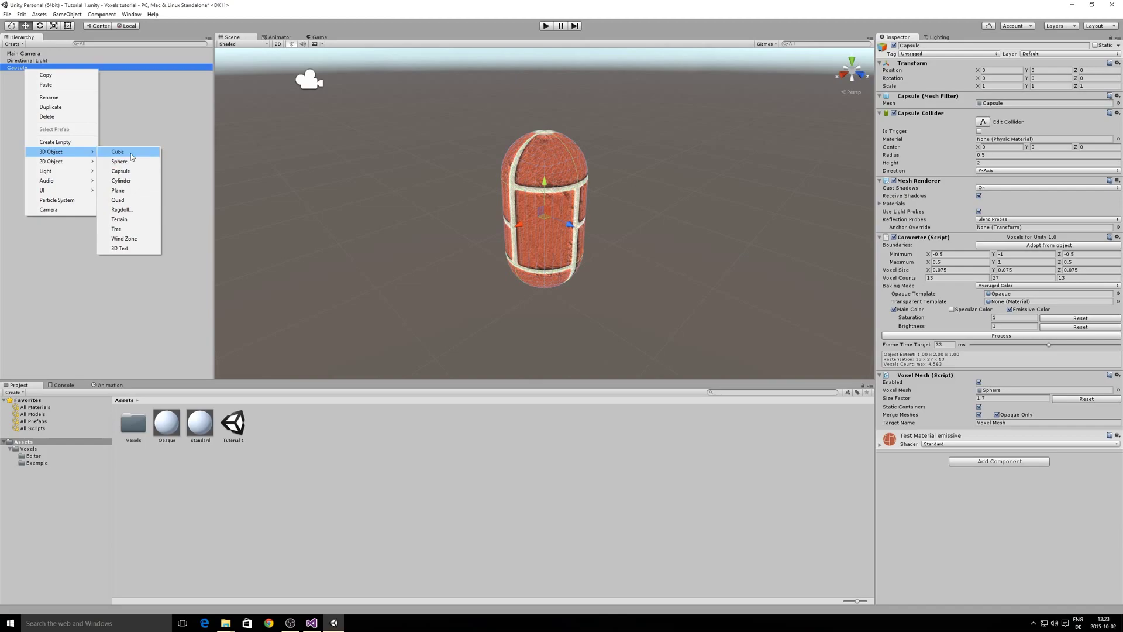
# - Add a Cube as a child of the Capsule and set its rotation to X 45, Y 90
pyautogui.click(120, 152)
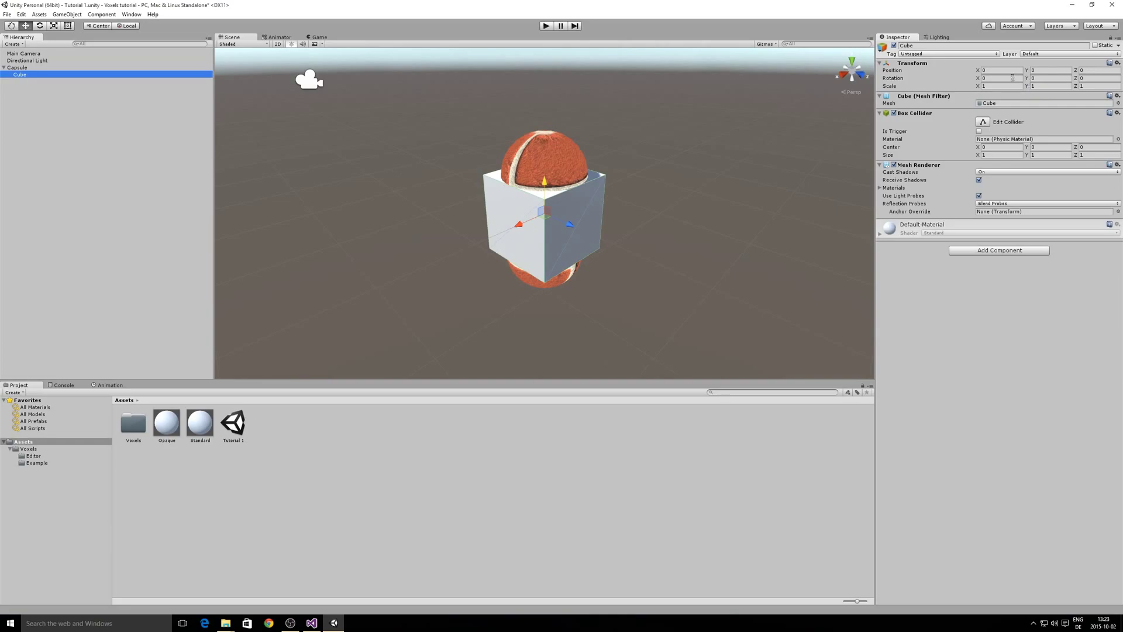
pyautogui.click(1015, 78)
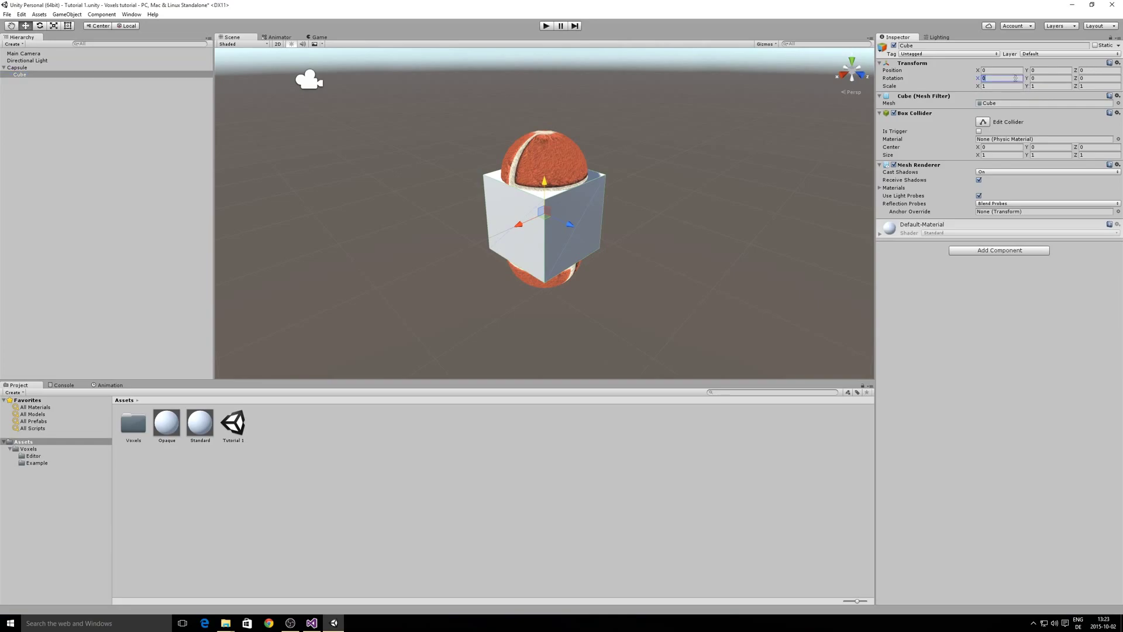
pyautogui.write('45')
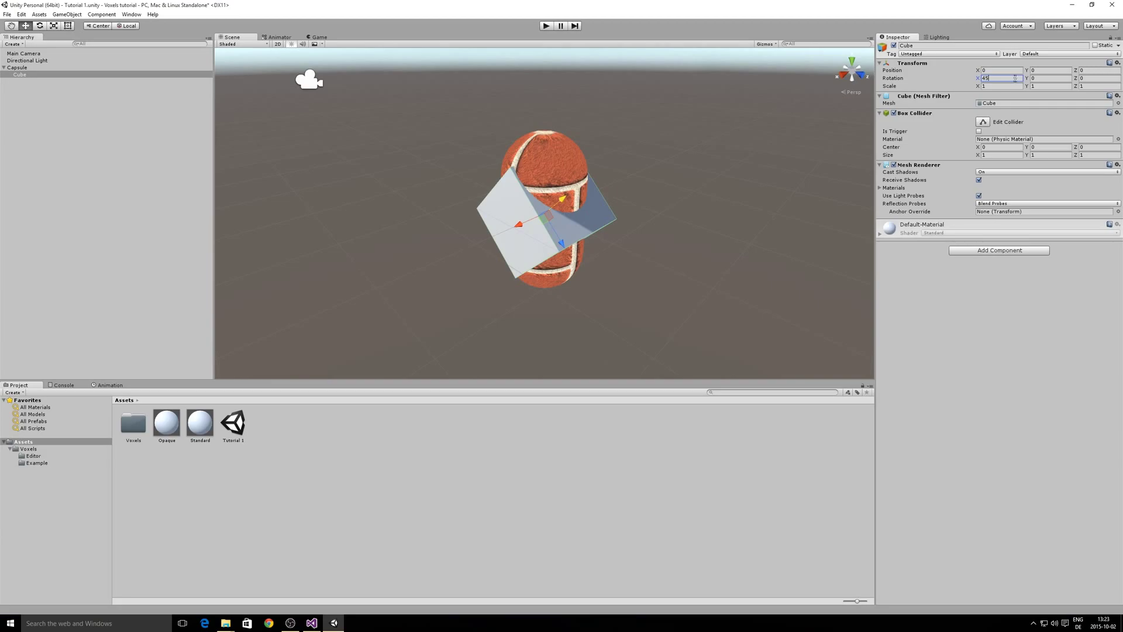
pyautogui.click(1037, 77)
pyautogui.write('90')
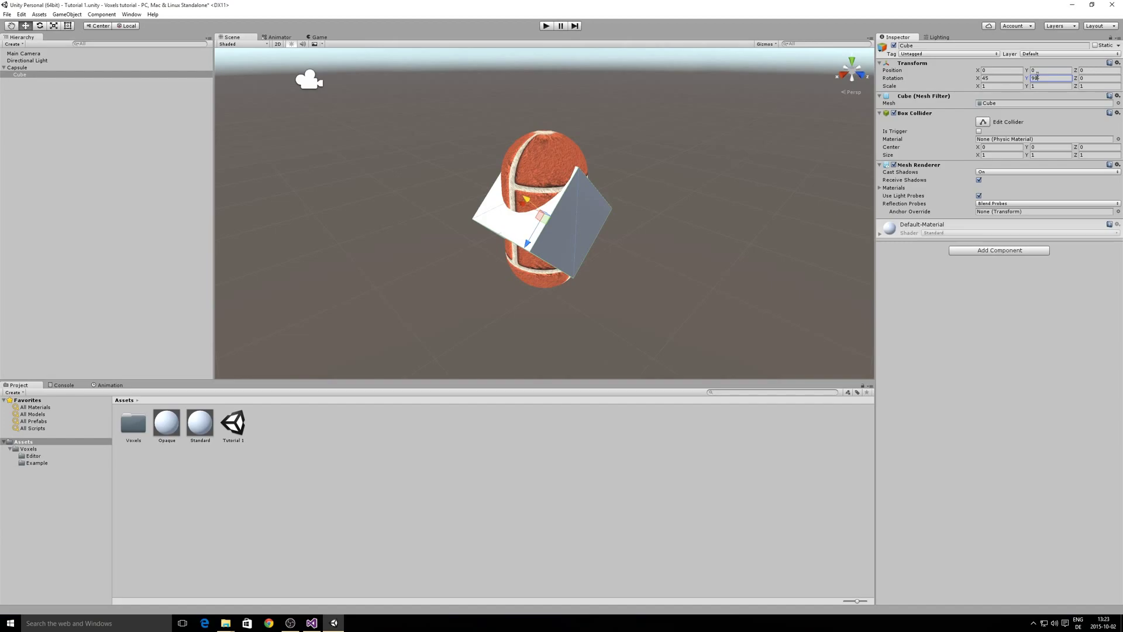
# - Scale the cube to 2 × 0.5 × 0.5 and set its Position Z to 1
pyautogui.click(1020, 86)
pyautogui.write('2')
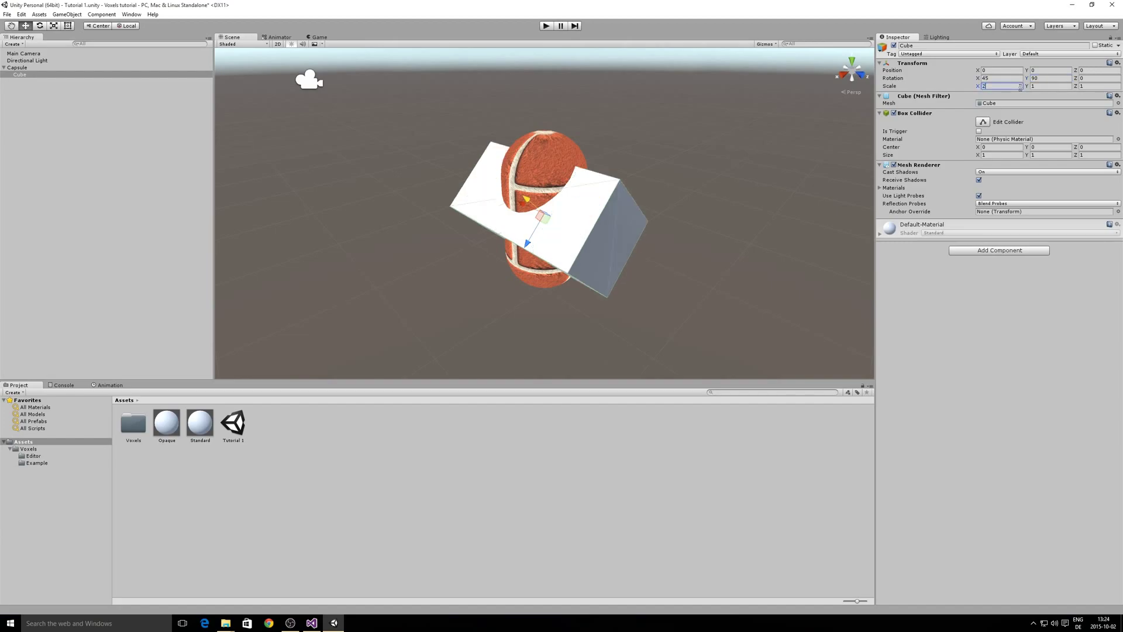
pyautogui.press('Tab')
pyautogui.write('0.5')
pyautogui.press('Tab')
pyautogui.write('0')
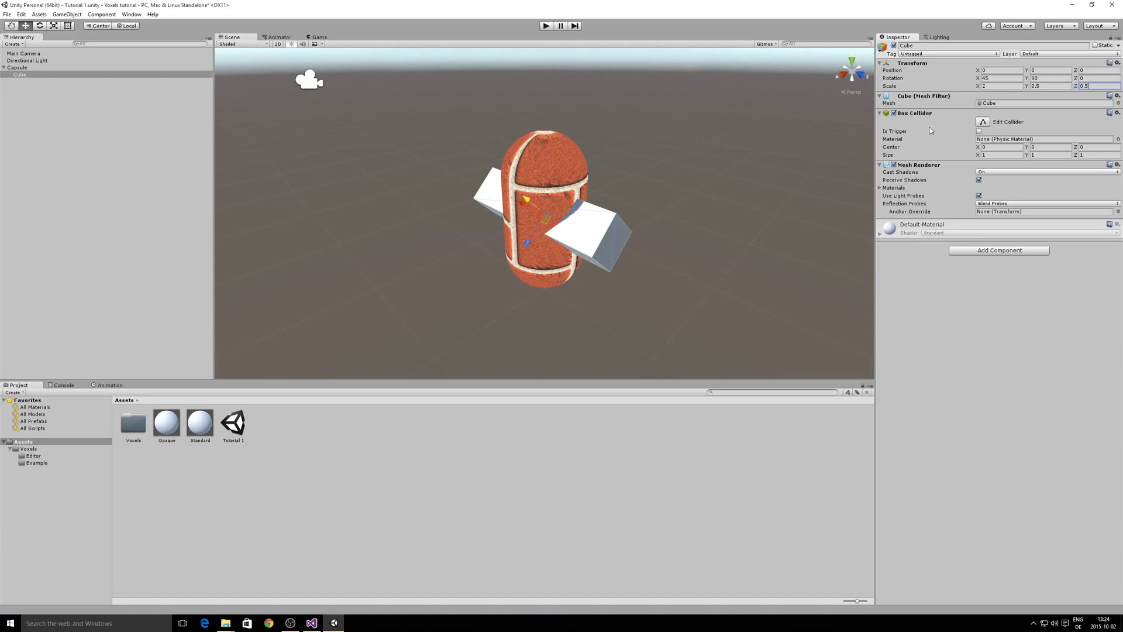
pyautogui.click(1002, 70)
pyautogui.press('Tab')
pyautogui.press('Tab')
pyautogui.write('1')
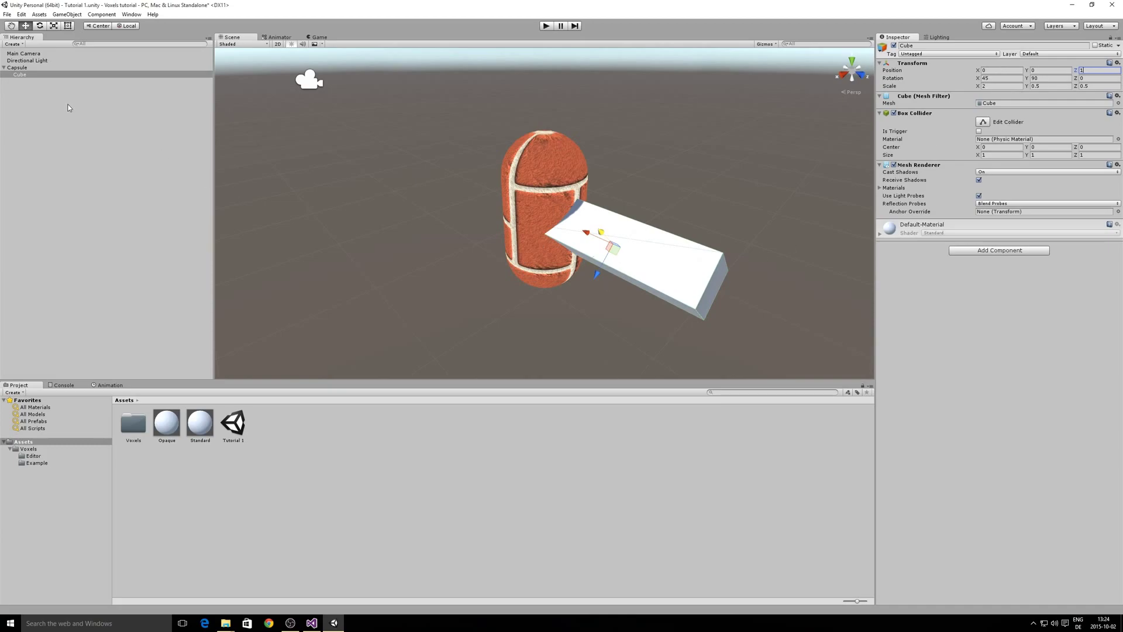
# - Voxelize the Capsule with its plank, then hide the original capsule to inspect the voxels
pyautogui.click(42, 68)
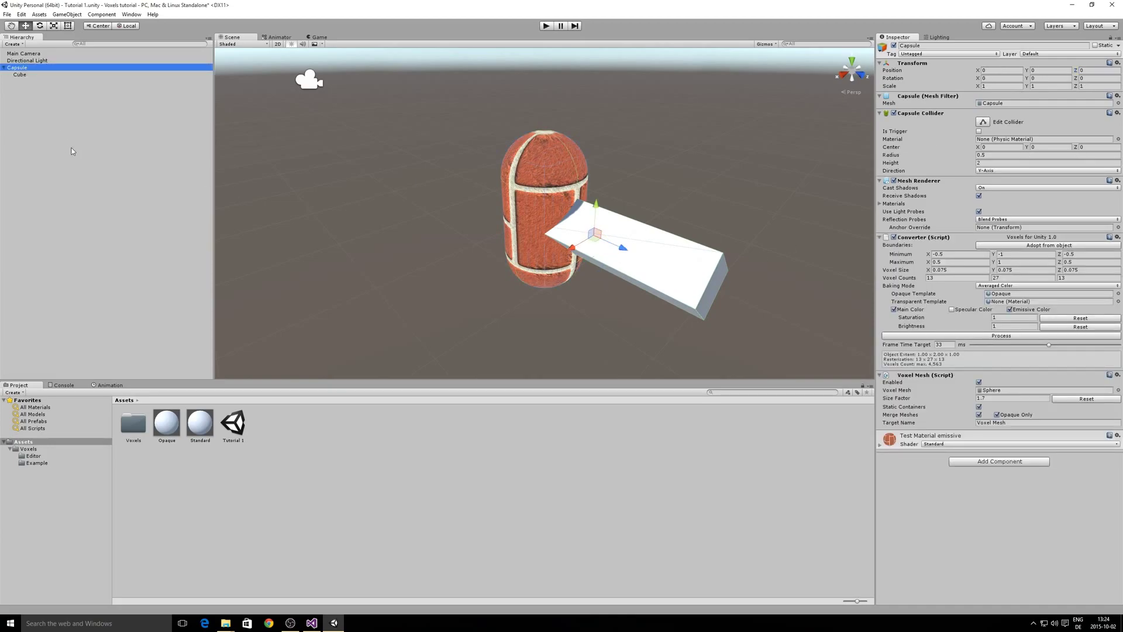
pyautogui.click(993, 337)
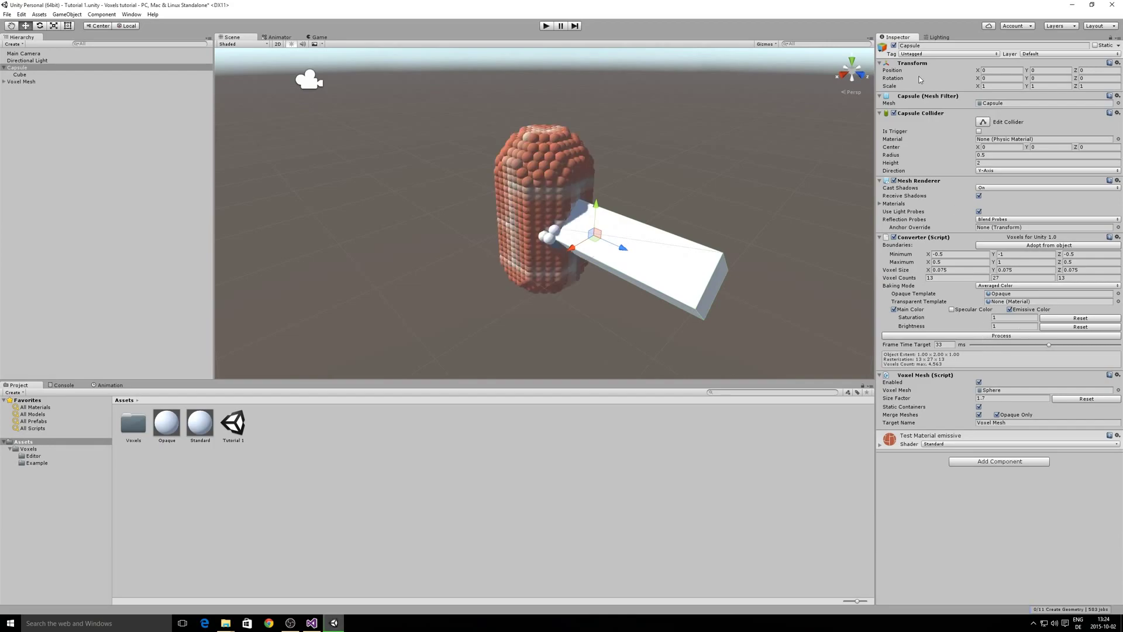
pyautogui.click(893, 45)
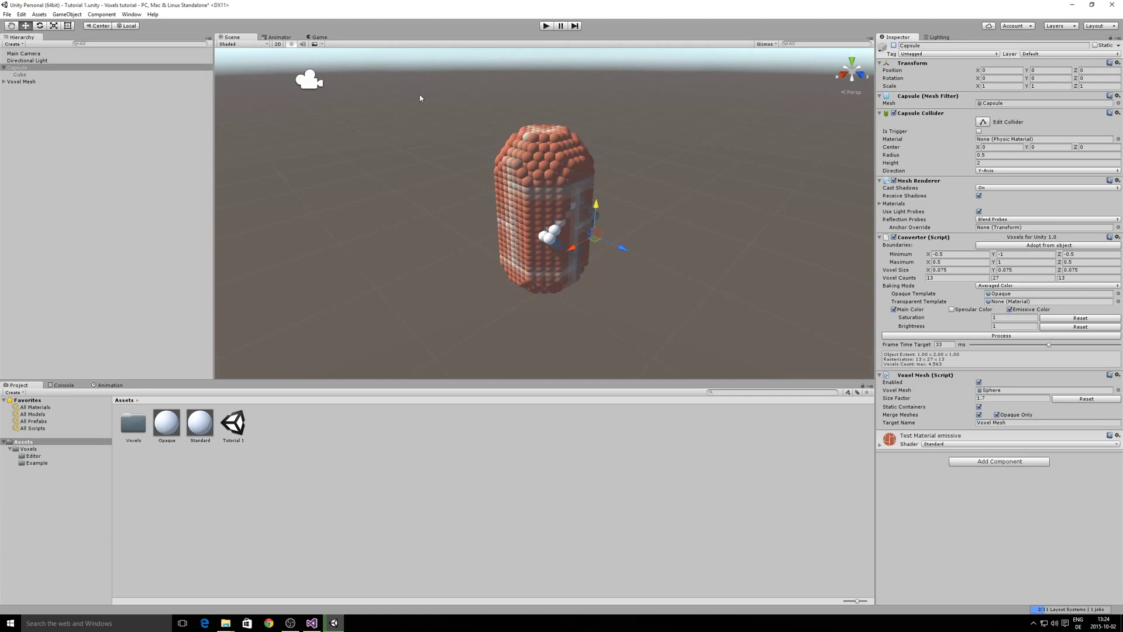
# - Undo the voxelization, fit bounds to capsule and plank (Maximum Z 2), and voxelize again
pyautogui.hotkey('ctrl', 'z')
pyautogui.hotkey('ctrl', 'z')
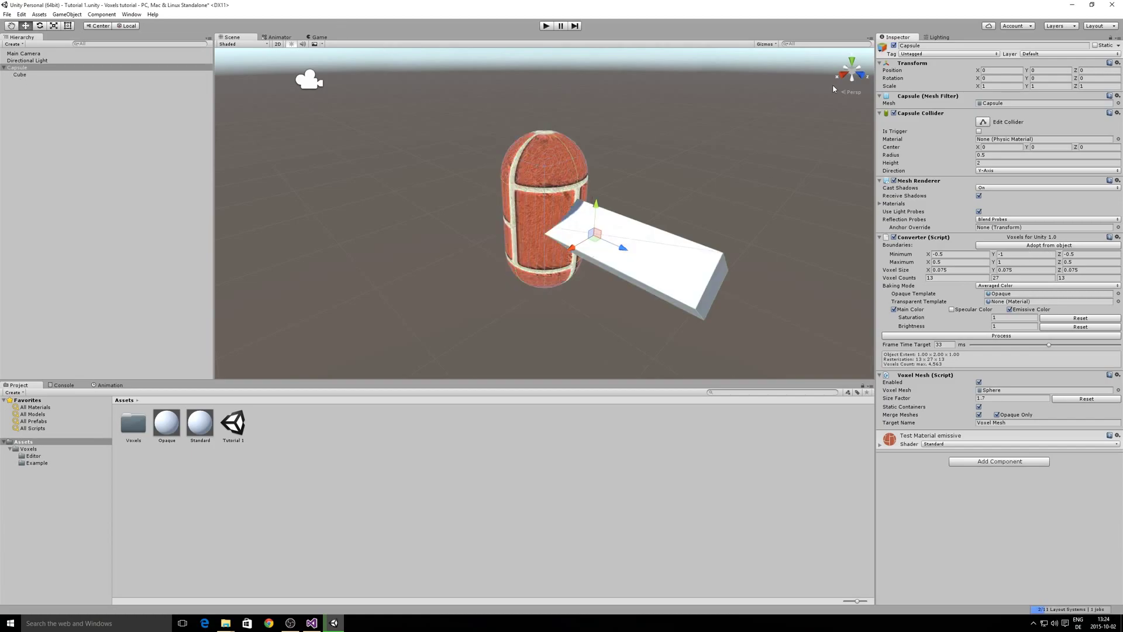
pyautogui.click(1015, 245)
pyautogui.click(981, 338)
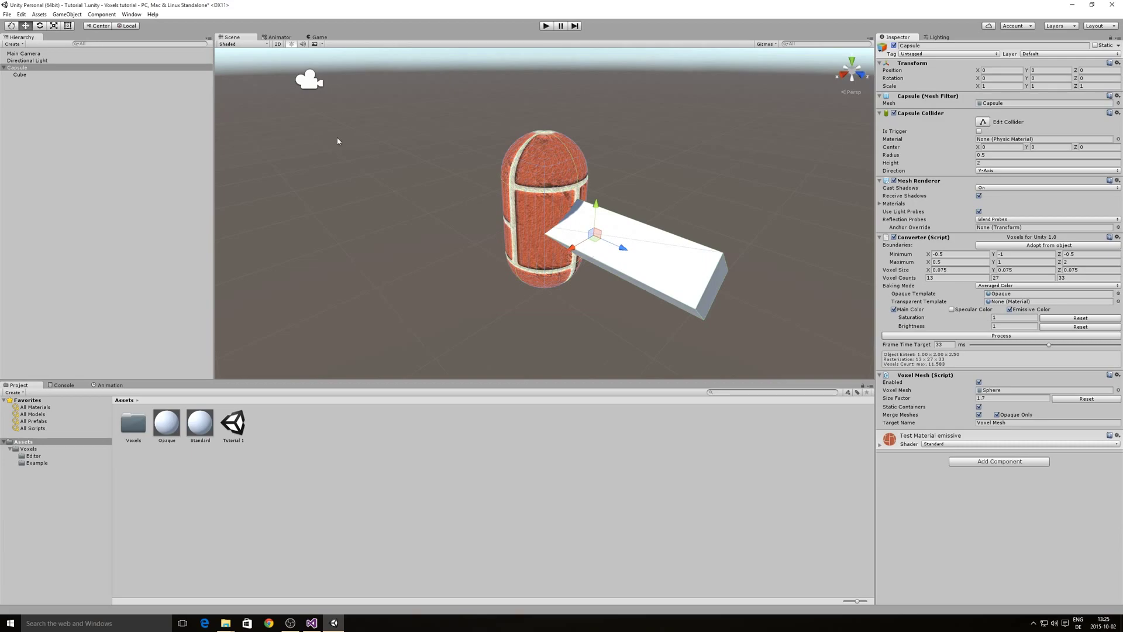
# - Deactivate the Cube plank, refit the Capsule's voxel bounds, and unparent the Cube
pyautogui.click(48, 75)
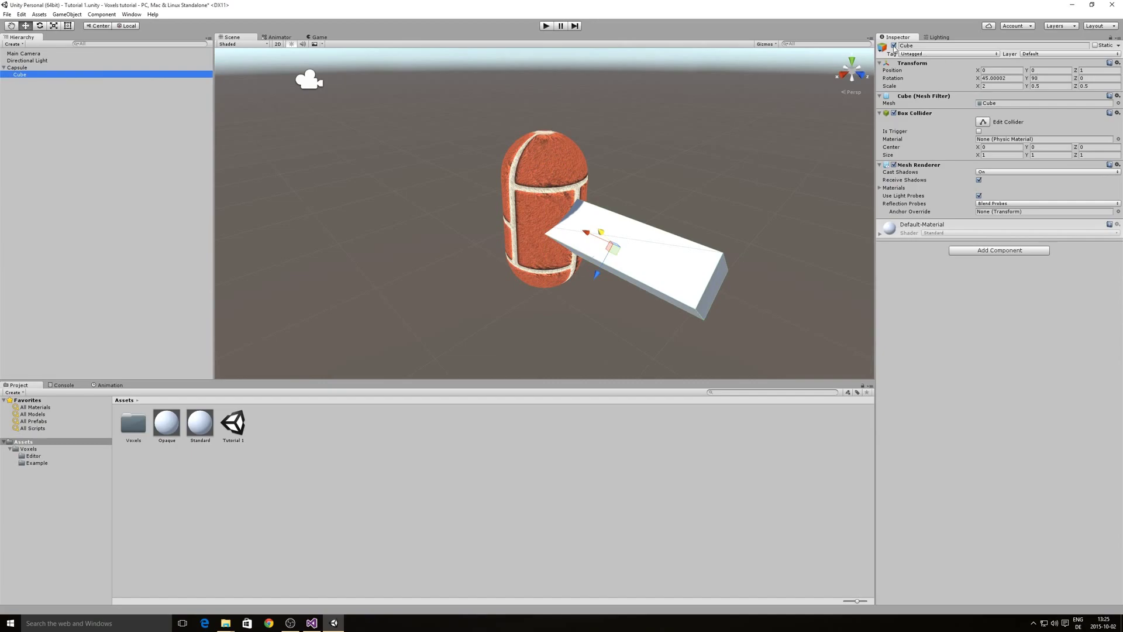
pyautogui.click(894, 46)
pyautogui.click(26, 68)
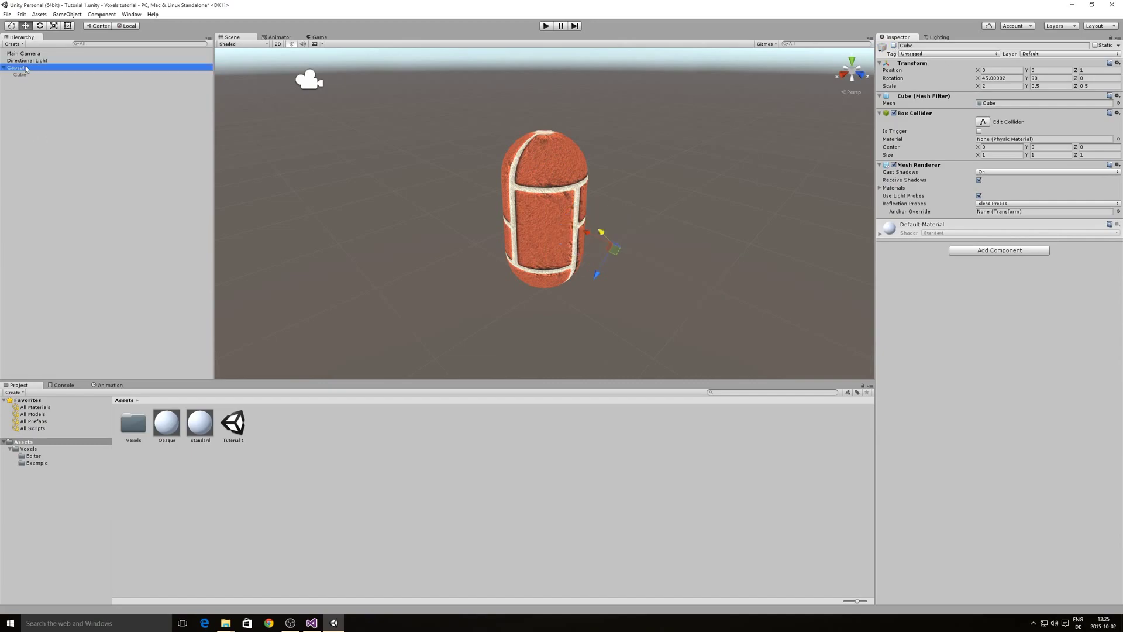
pyautogui.click(1012, 247)
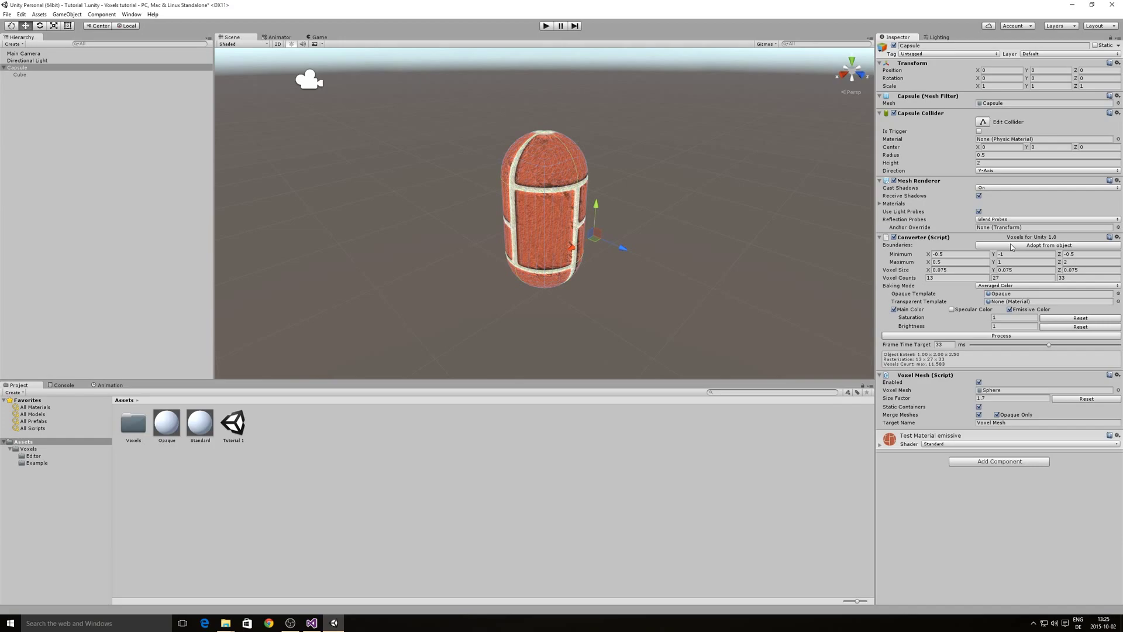
pyautogui.click(54, 74)
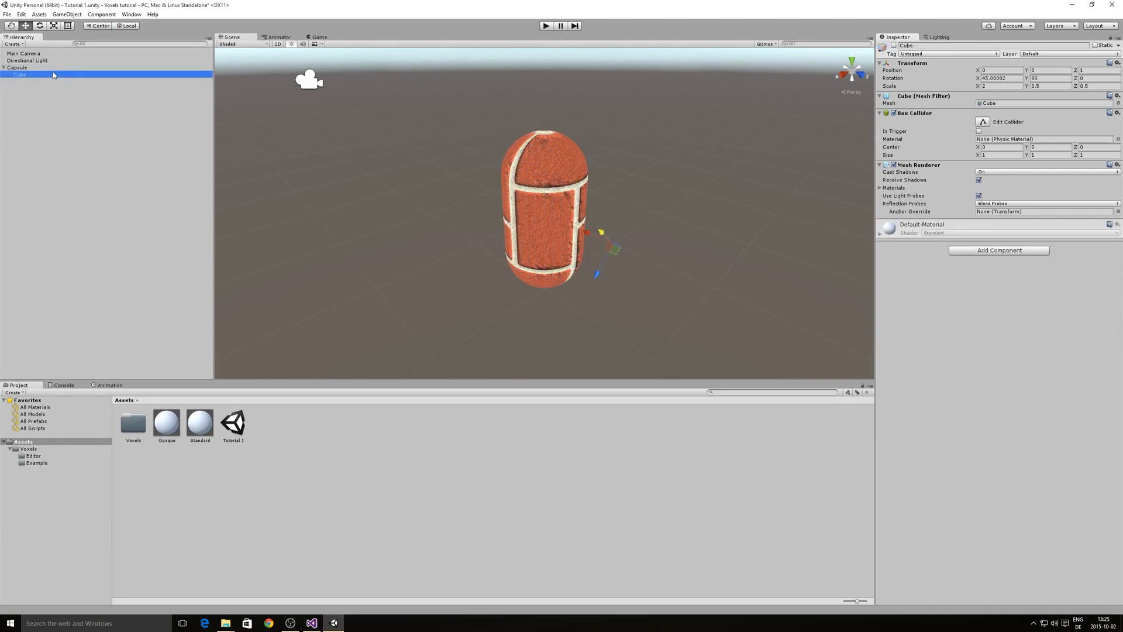
pyautogui.moveTo(19, 87); pyautogui.dragTo(15, 91)
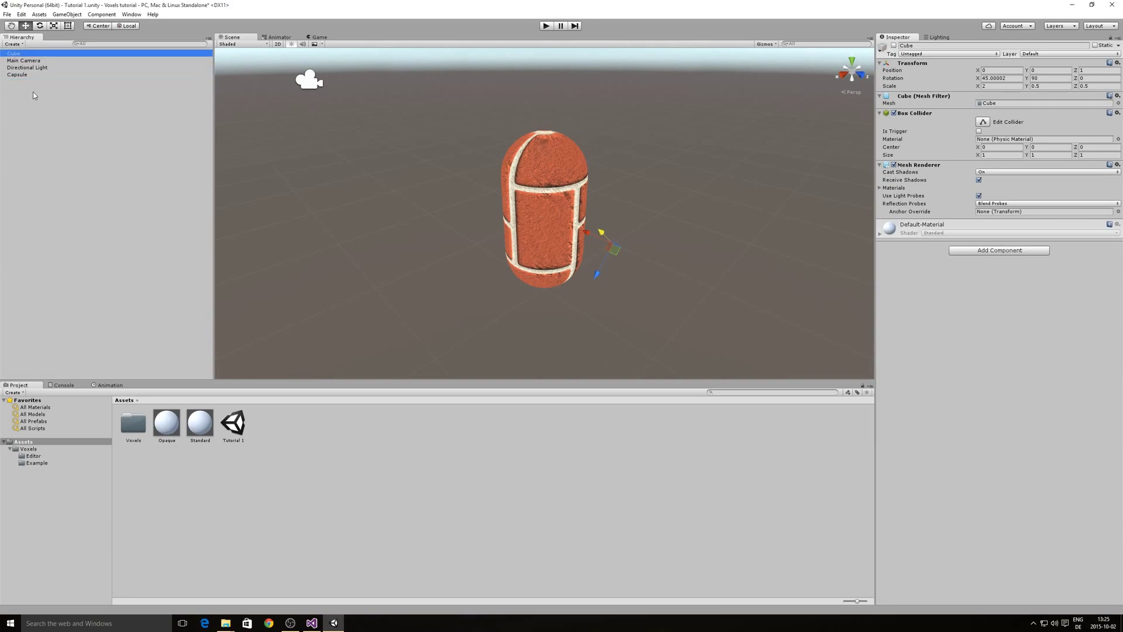
# - Fit bounds to the capsule alone, test-voxelize and undo, then re-parent and reactivate the Cube
pyautogui.click(27, 75)
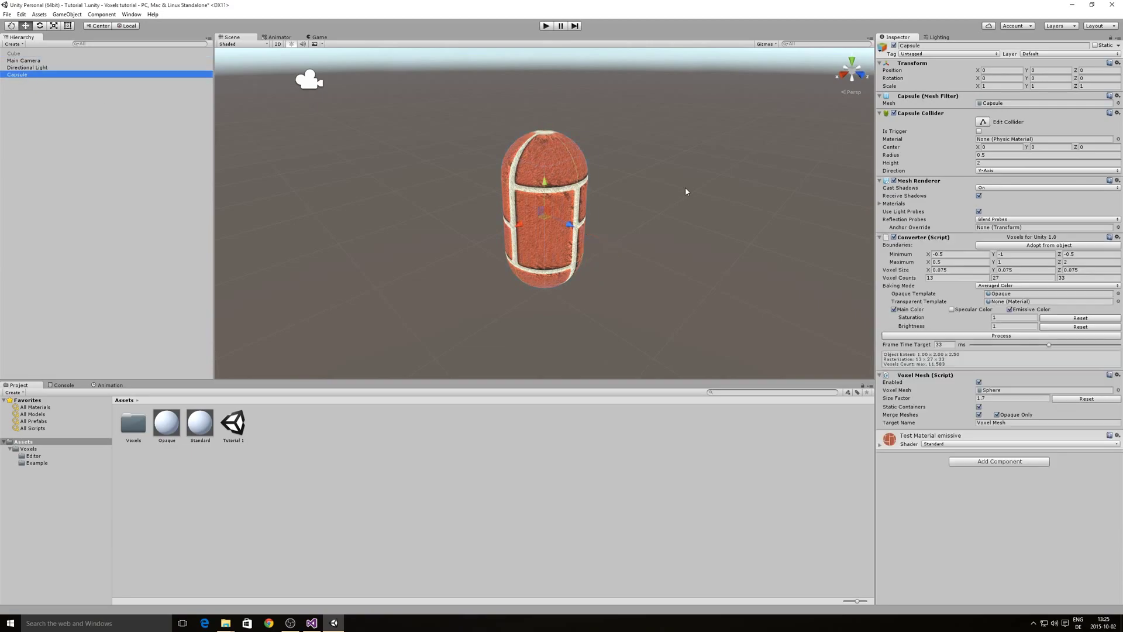
pyautogui.click(1056, 247)
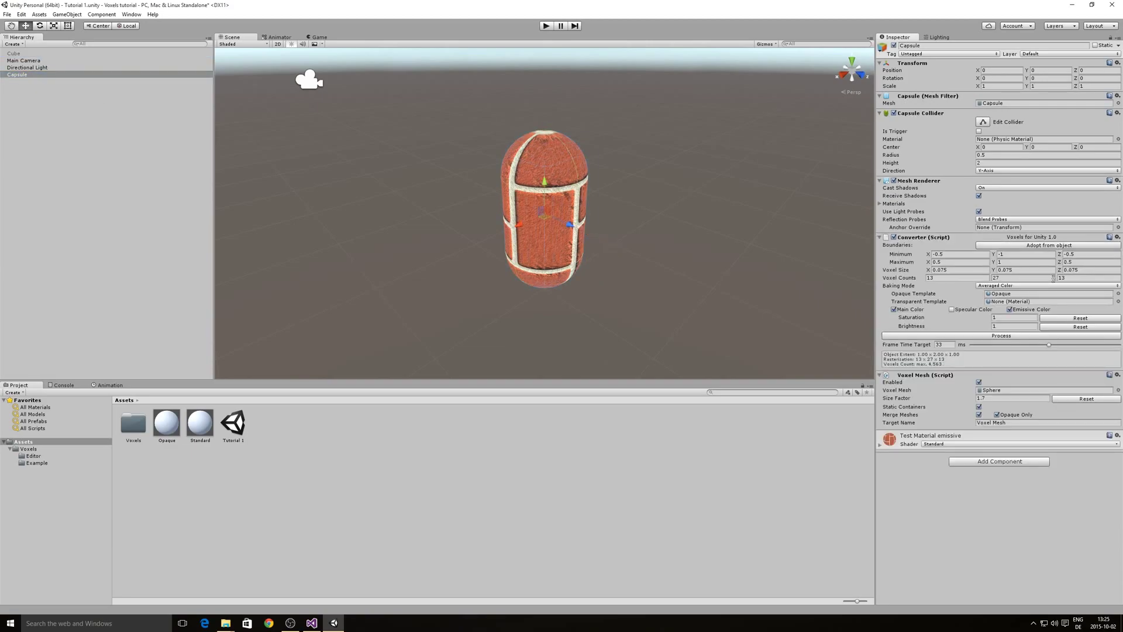
pyautogui.click(983, 335)
pyautogui.hotkey('ctrl', 'z')
pyautogui.moveTo(18, 54); pyautogui.dragTo(27, 76)
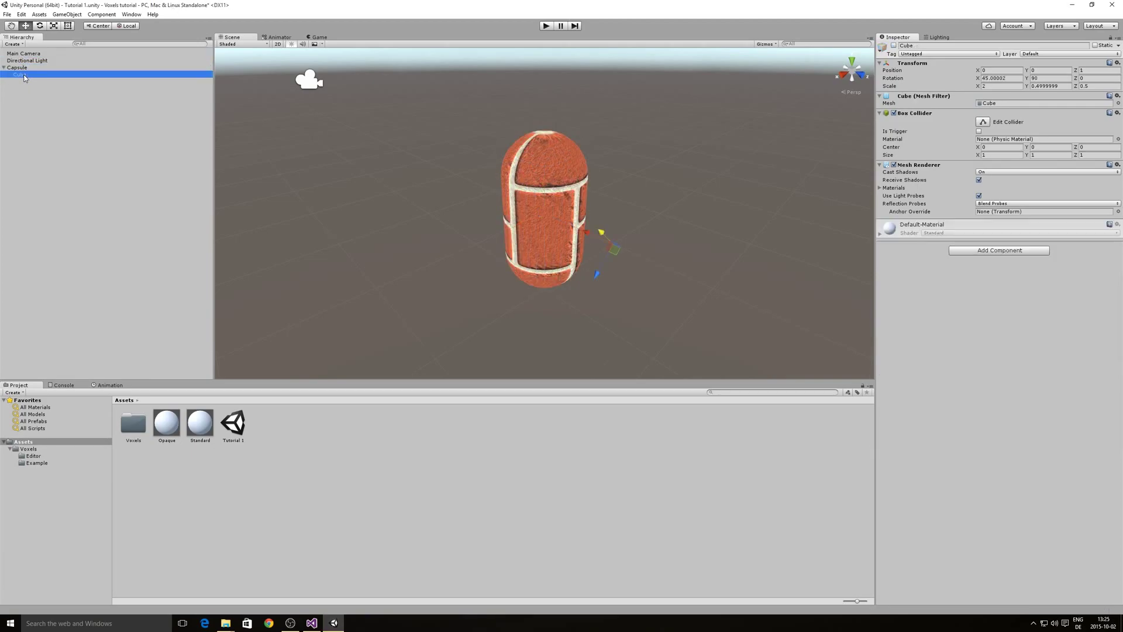
pyautogui.click(894, 46)
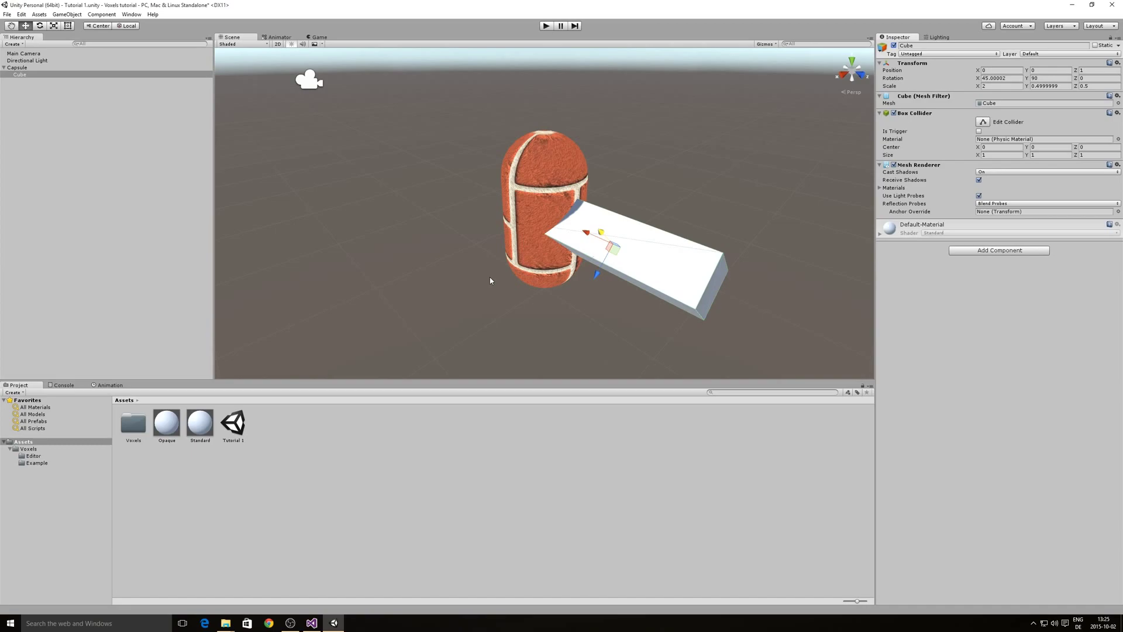
# - Set the Capsule converter's voxel counts to 10, 20, 10
pyautogui.click(17, 67)
pyautogui.click(944, 277)
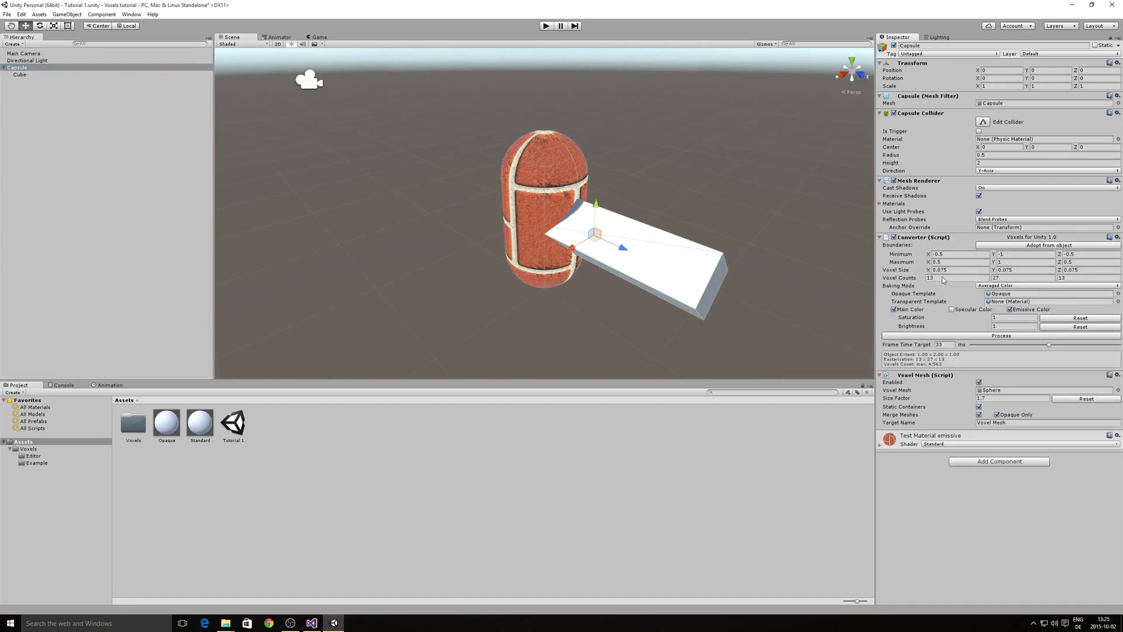
pyautogui.write('10')
pyautogui.press('Tab')
pyautogui.write('20')
pyautogui.press('Tab')
pyautogui.write('10')
# - Test-voxelize the capsule at those counts, toggle its visibility, then undo the voxel mesh
pyautogui.click(969, 335)
pyautogui.click(894, 45)
pyautogui.click(894, 45)
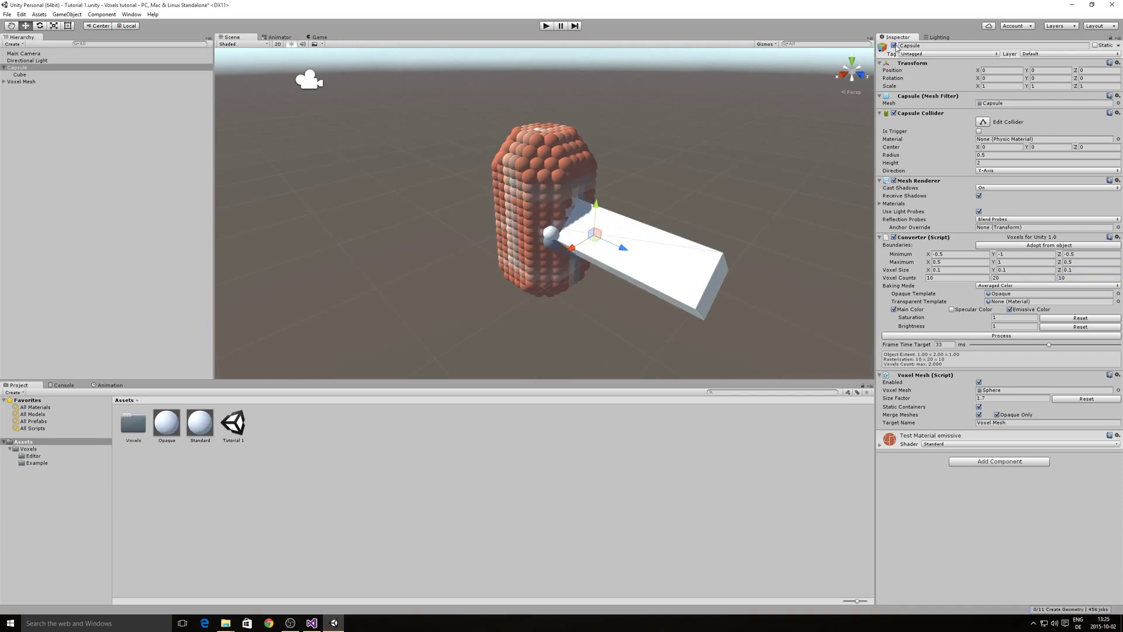
pyautogui.hotkey('ctrl', 'z')
pyautogui.hotkey('ctrl', 'z')
pyautogui.hotkey('ctrl', 'z')
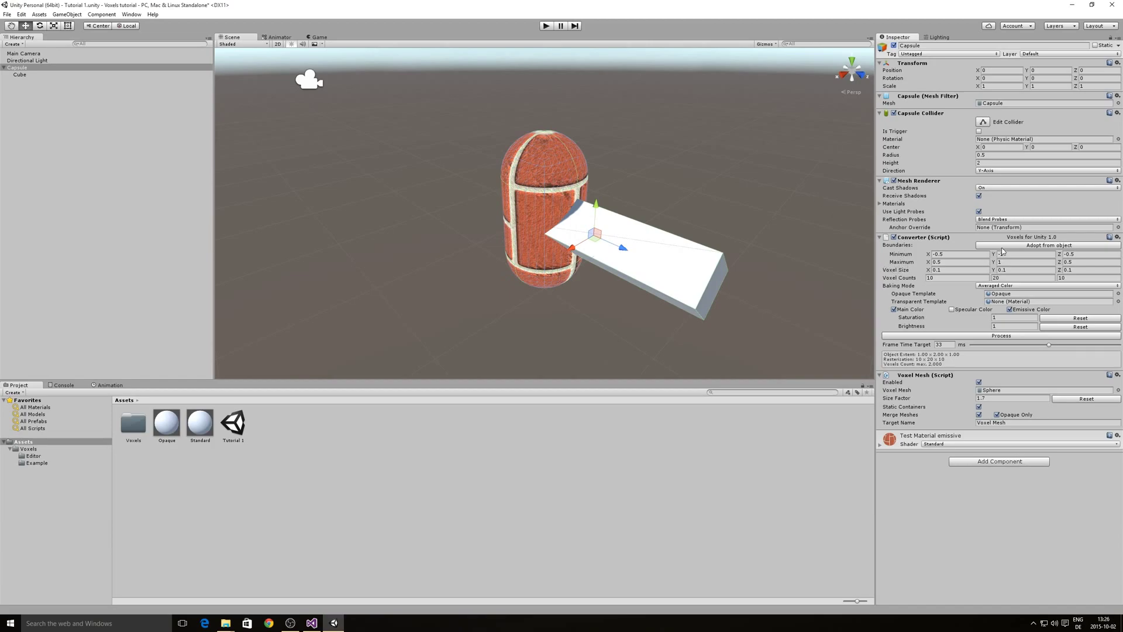
# - Fit bounds to capsule and plank, set voxel size Z 0.1 and Maximum Z 1, test, then undo
pyautogui.click(1037, 246)
pyautogui.click(963, 337)
pyautogui.click(1084, 270)
pyautogui.click(1087, 270)
pyautogui.click(1078, 262)
pyautogui.write('1')
pyautogui.click(1008, 336)
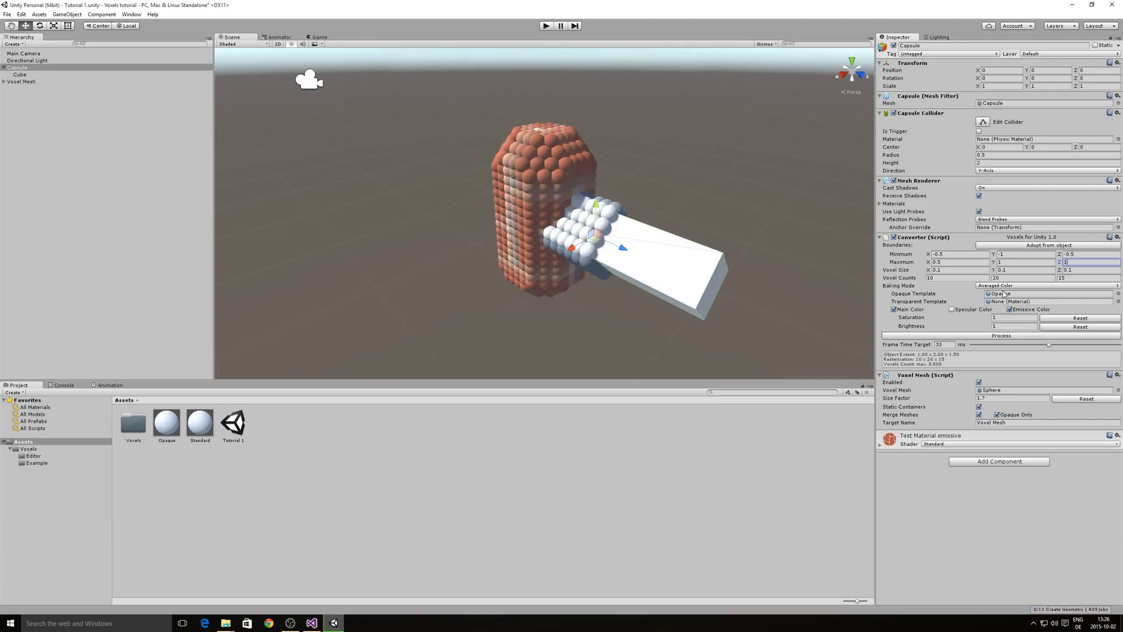
pyautogui.hotkey('ctrl', 'z')
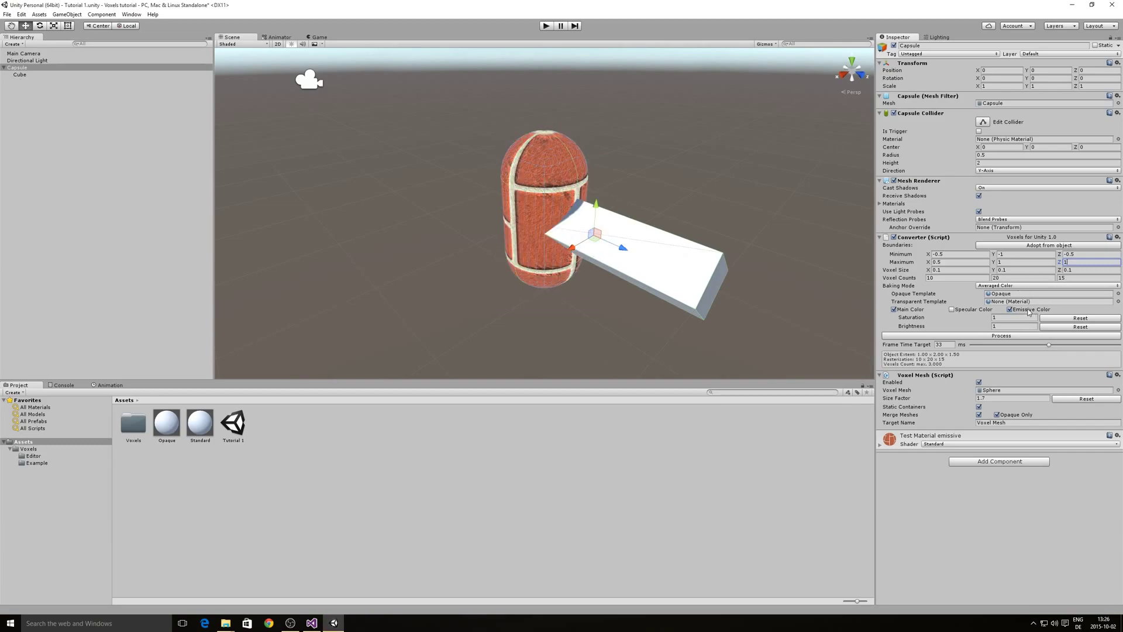
# - Set Z voxel count to 20 and Maximum Z to 2, then test-generate and remove the mesh
pyautogui.press('Tab')
pyautogui.write('20')
pyautogui.click(1078, 263)
pyautogui.click(966, 337)
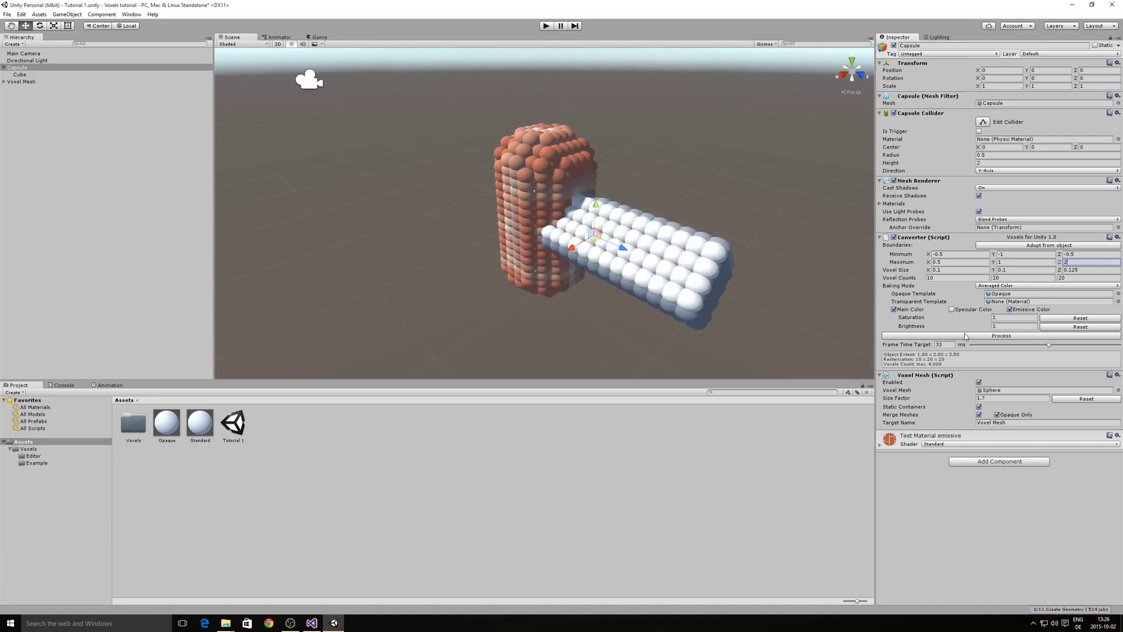
pyautogui.click(965, 336)
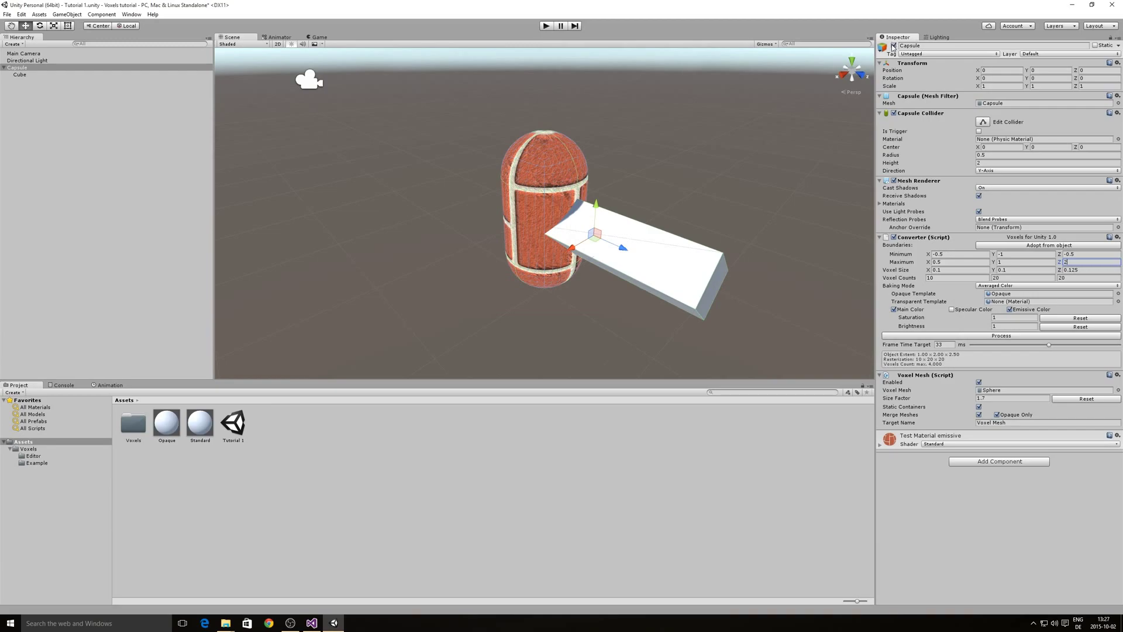
# - Set Z voxel size to 0.1, hide the original capsule, and voxelize capsule and full plank
pyautogui.click(1082, 270)
pyautogui.write('0')
pyautogui.click(894, 45)
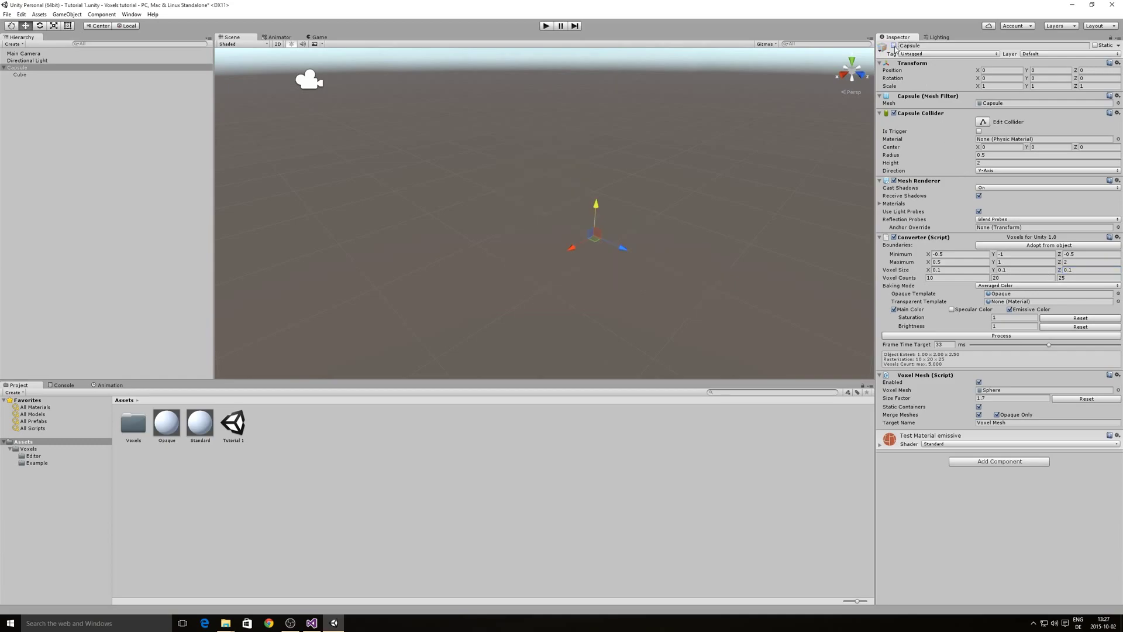
pyautogui.click(937, 336)
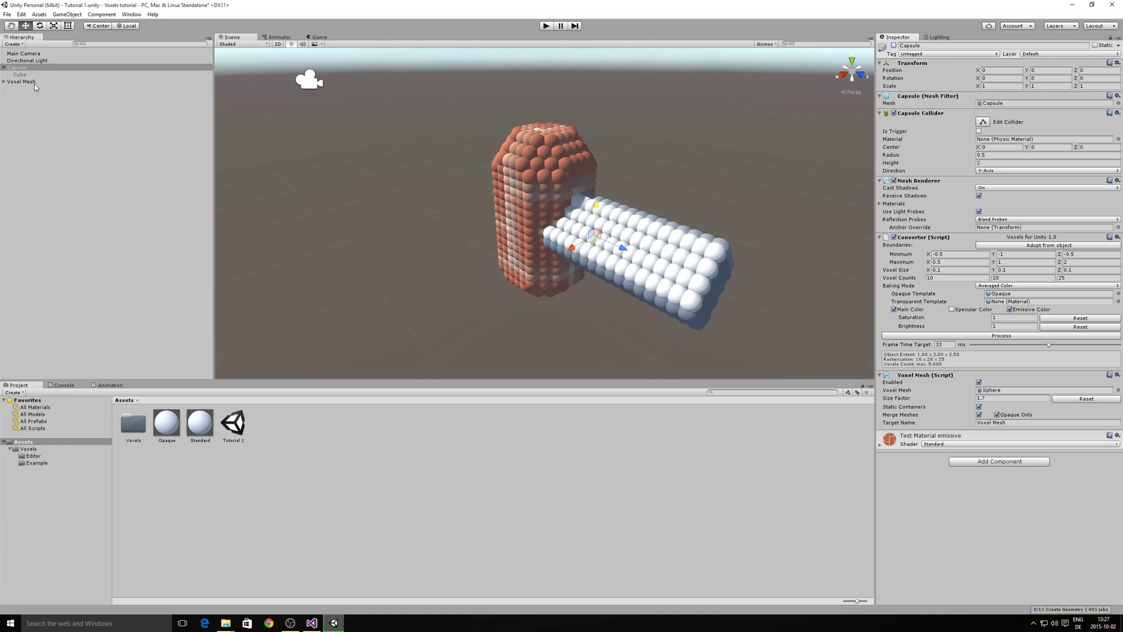
# - Expand Voxel Mesh in the Hierarchy and select the first Opaque group's Part
pyautogui.click(4, 81)
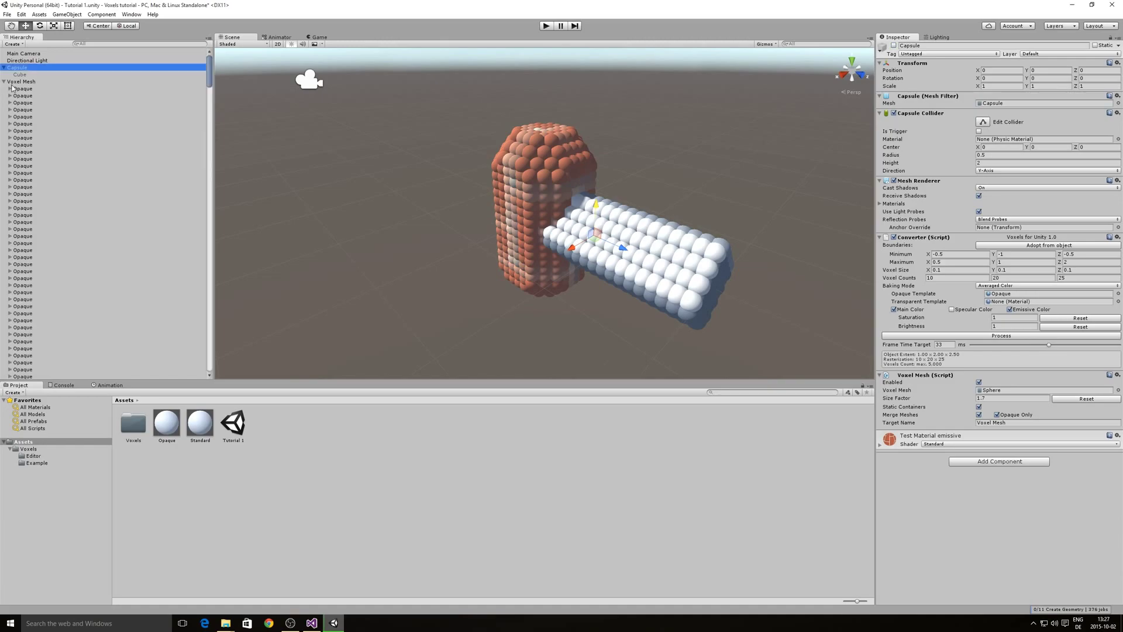
pyautogui.click(10, 89)
pyautogui.click(23, 95)
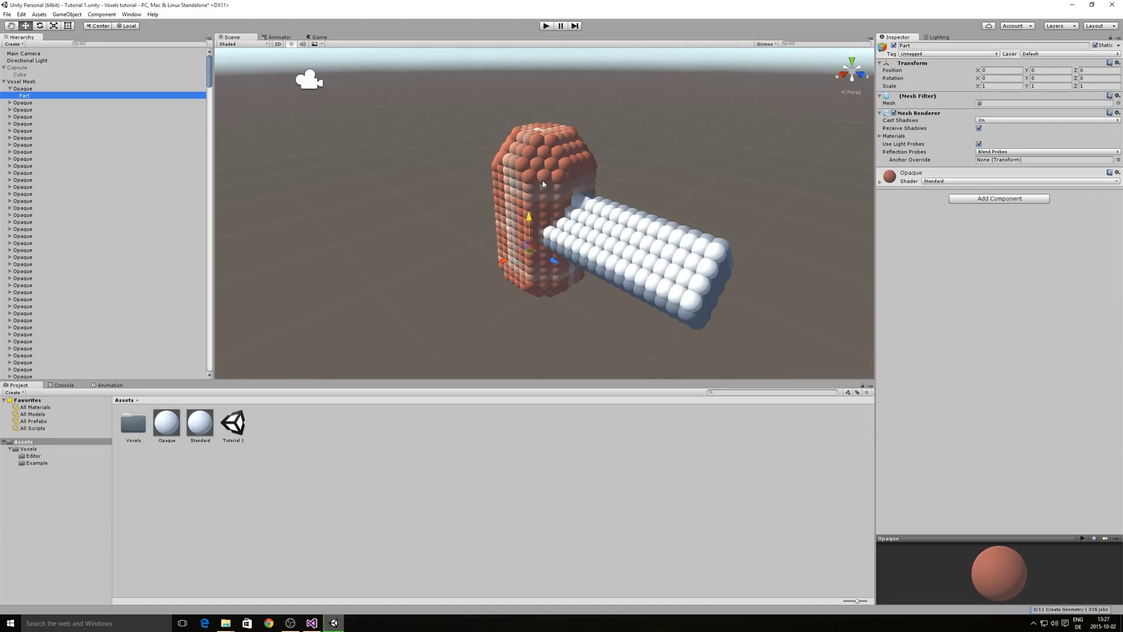
# - Select individual voxel parts on the orange capsule body and white plank in the Scene view
pyautogui.click(560, 193)
pyautogui.click(560, 193)
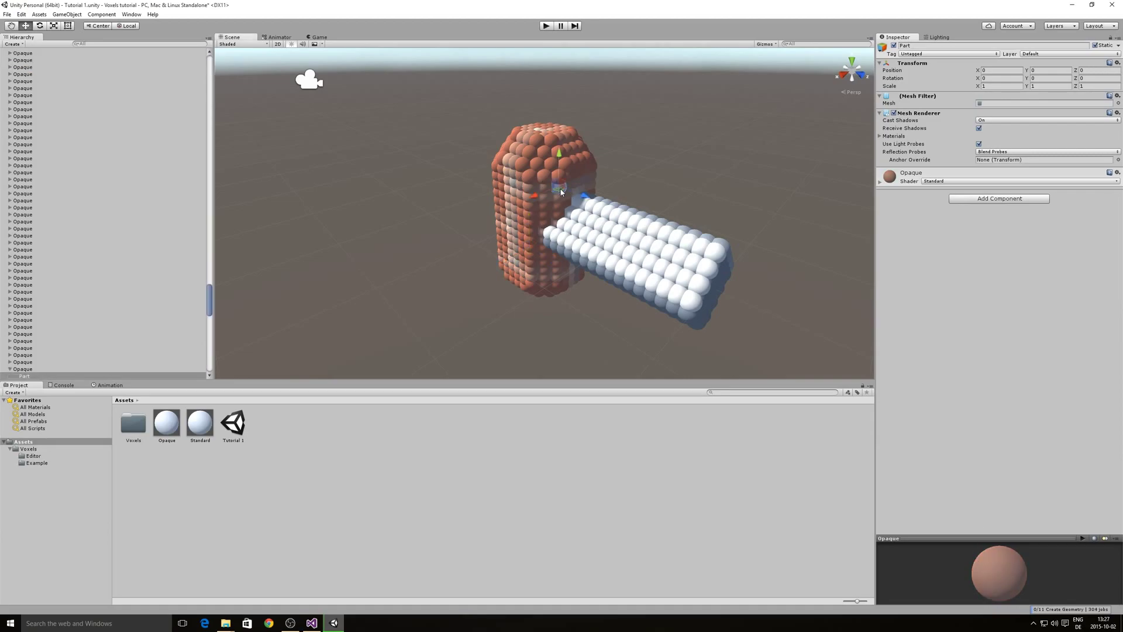
pyautogui.click(588, 220)
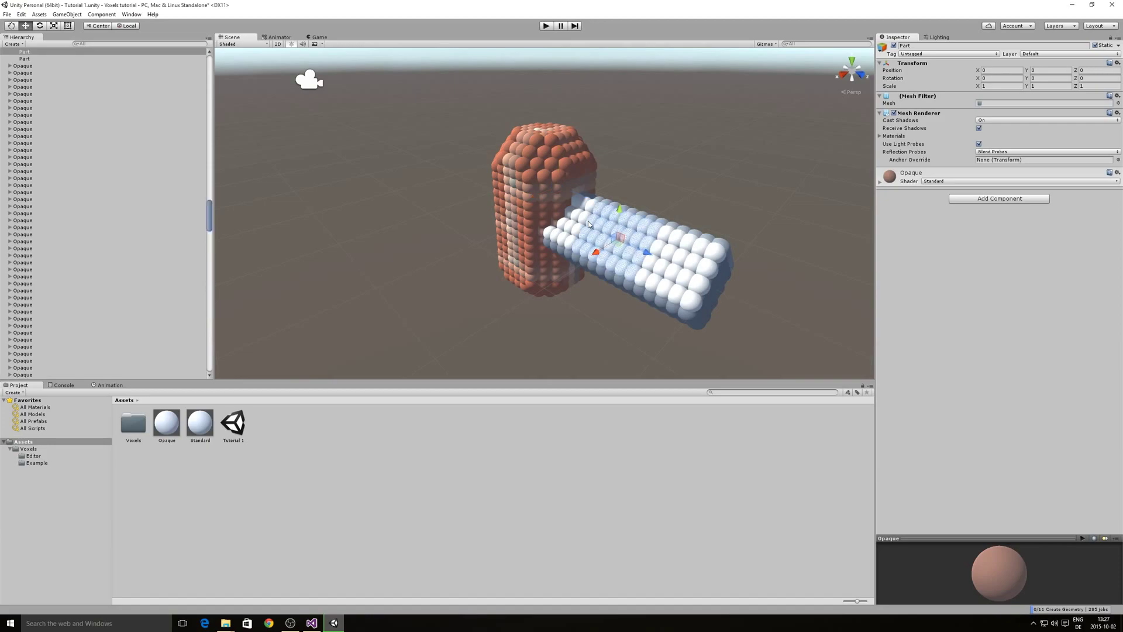
pyautogui.click(683, 266)
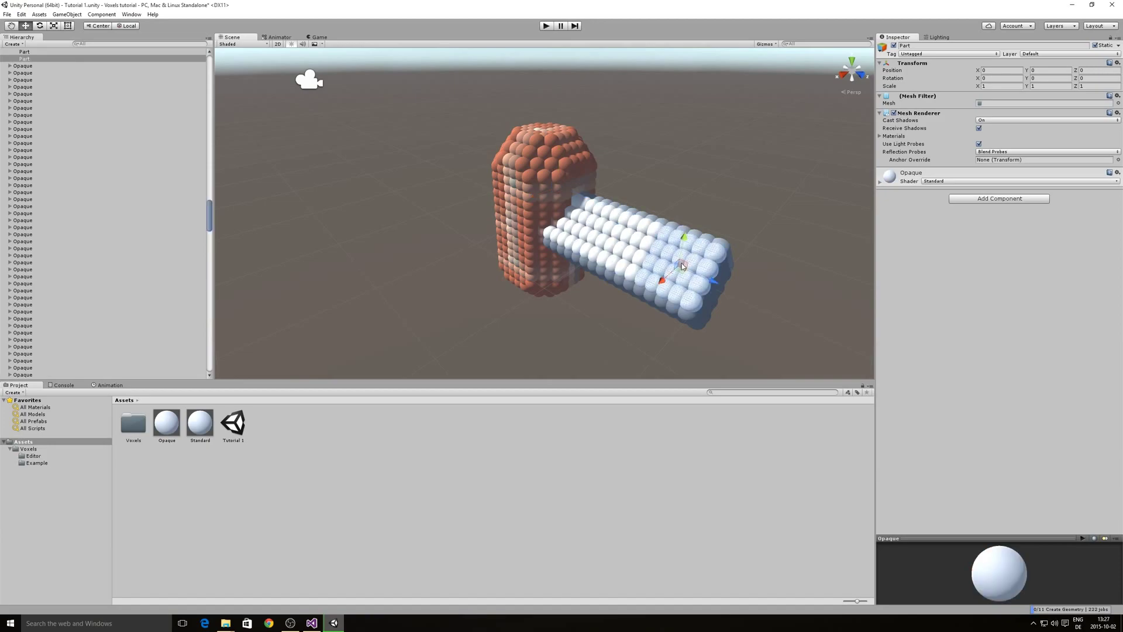
pyautogui.click(556, 278)
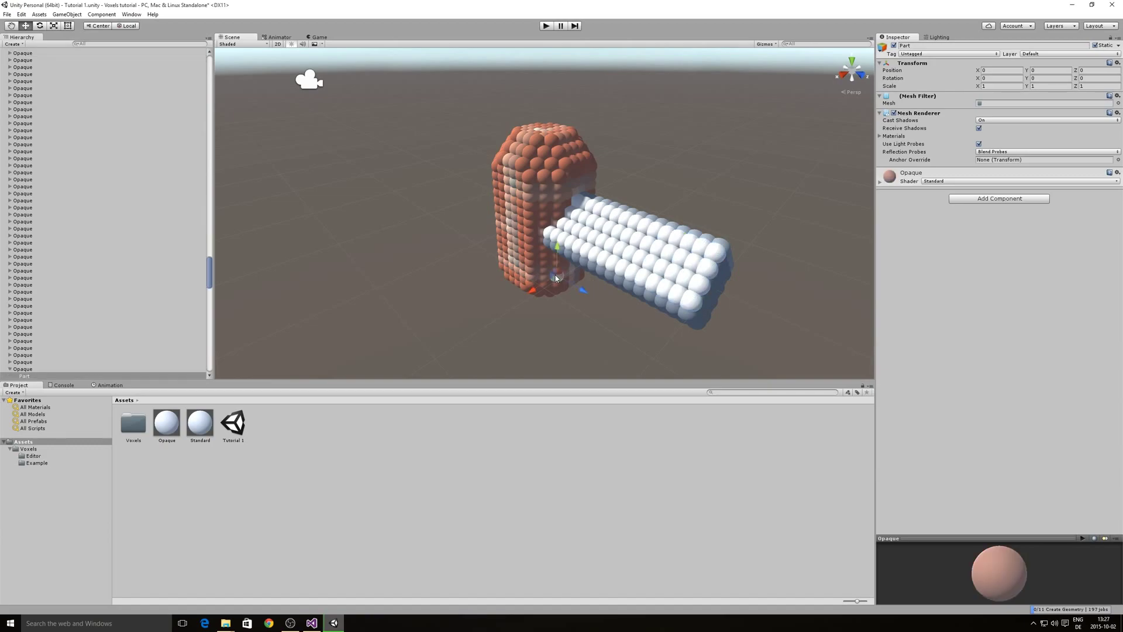
pyautogui.click(573, 282)
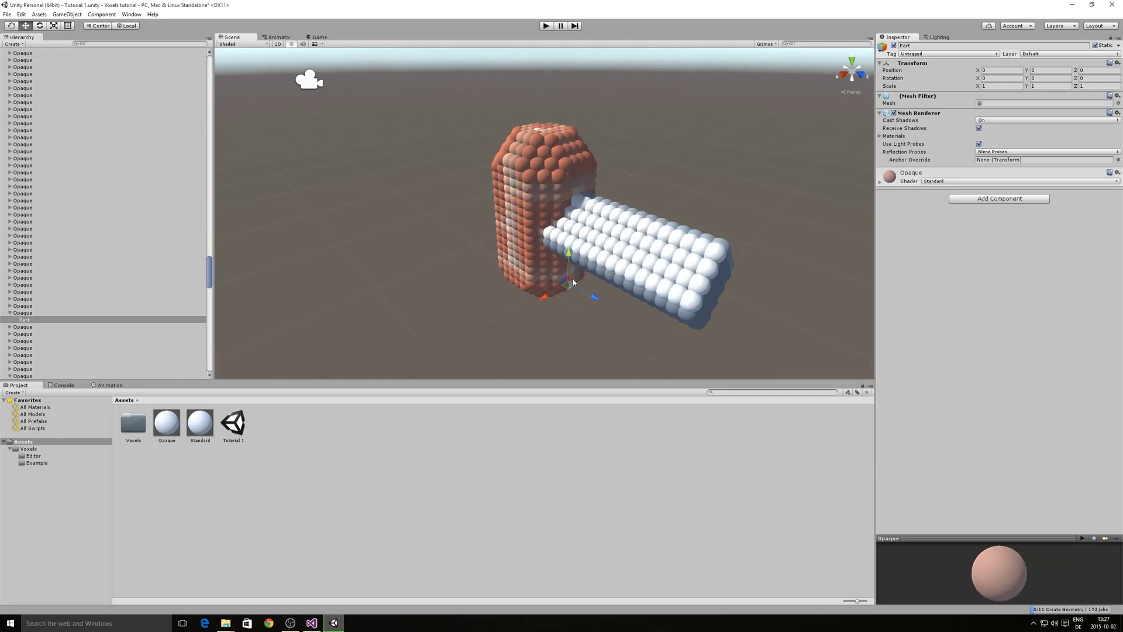
pyautogui.click(543, 158)
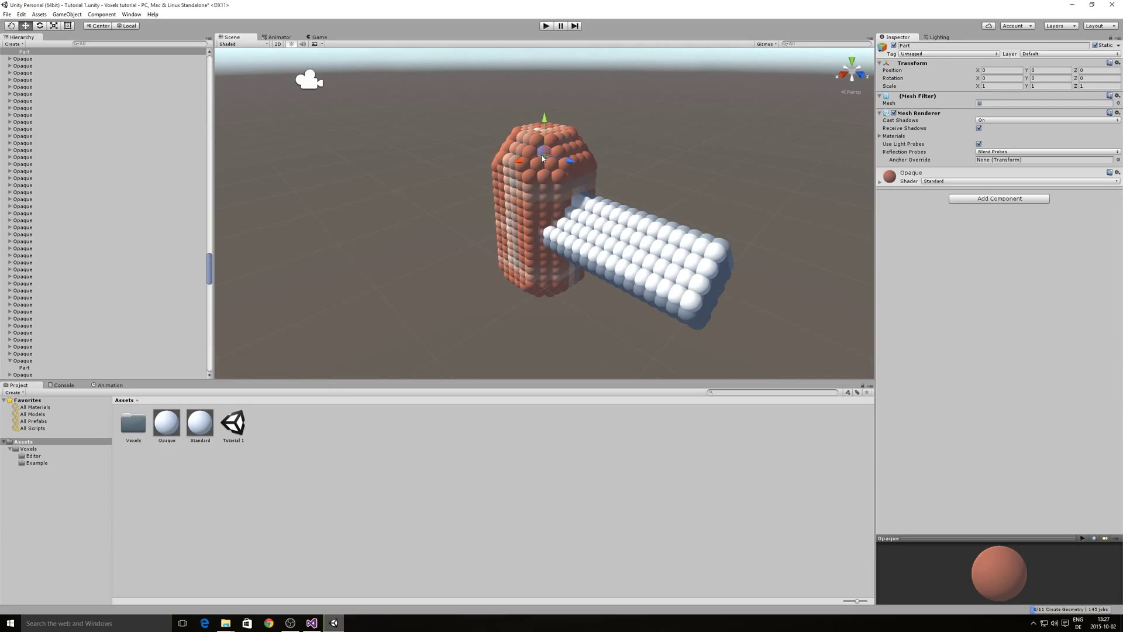